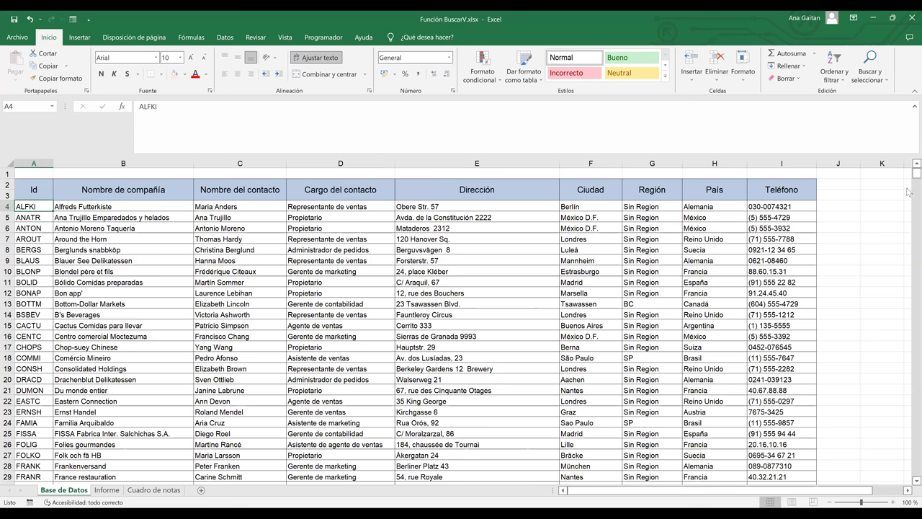
- Review the customer table on the Base de Datos sheet and the empty client report on the Informe sheet
scroll(908, 192, "down", 20)
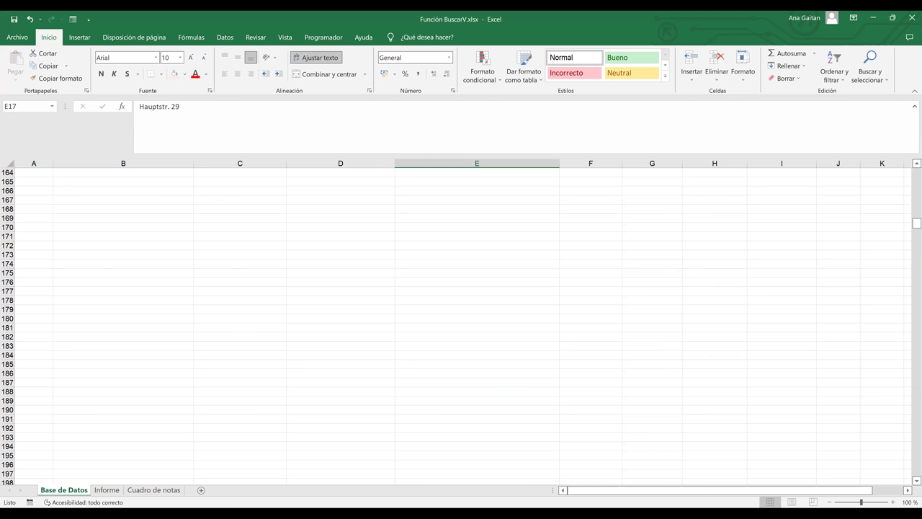
scroll(909, 217, "up", 20)
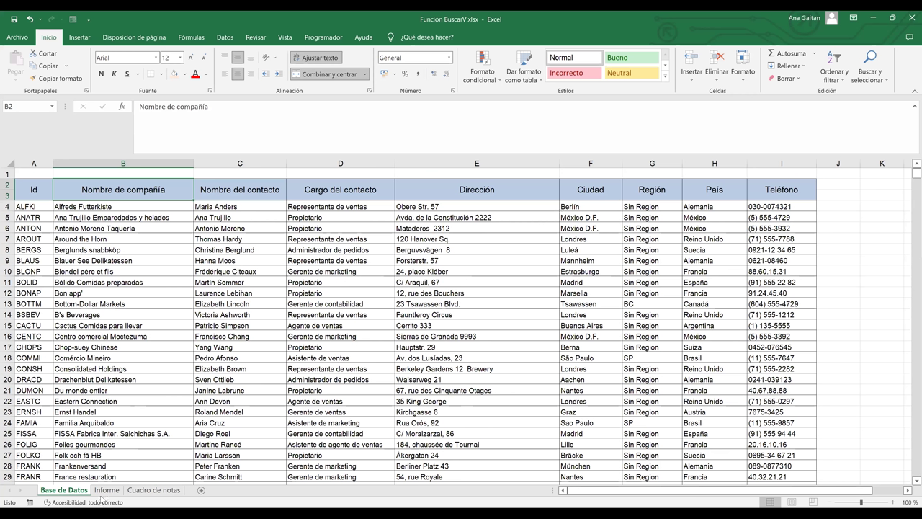
key("ctrl+Page_Down")
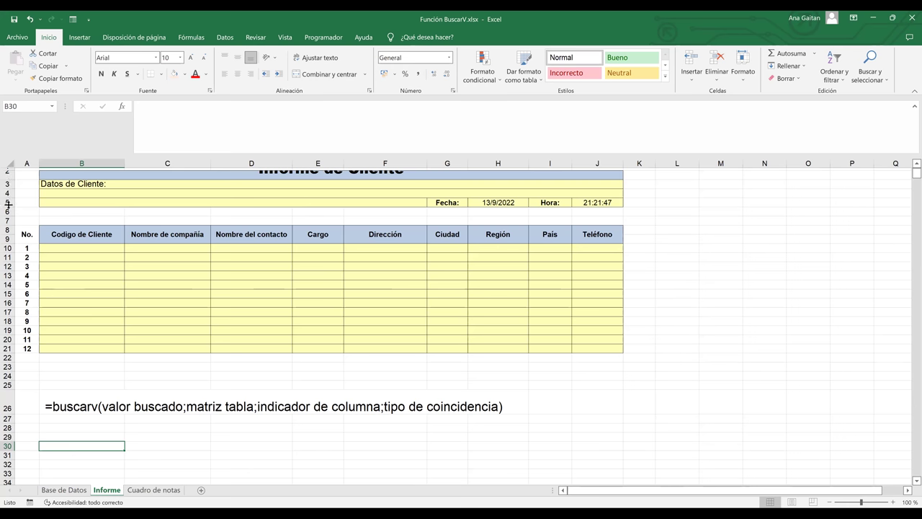
scroll(9, 207, "up", 1)
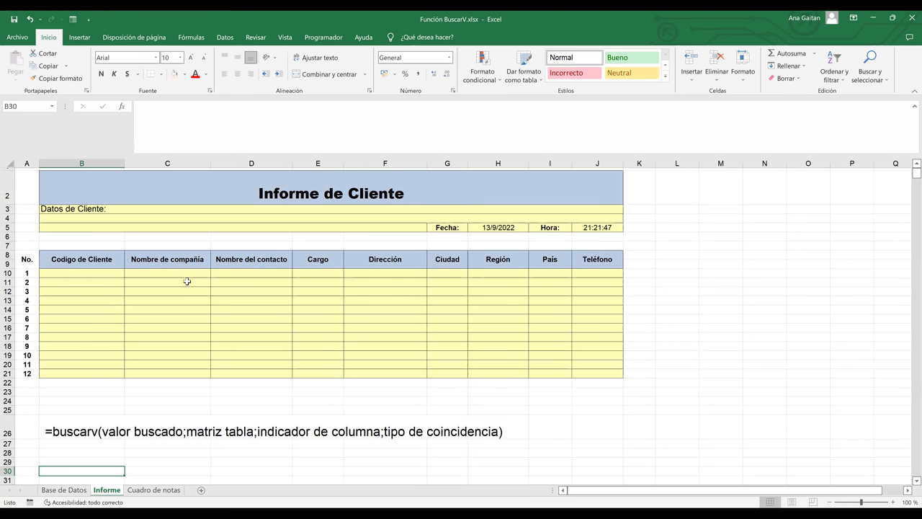
left_click(186, 281)
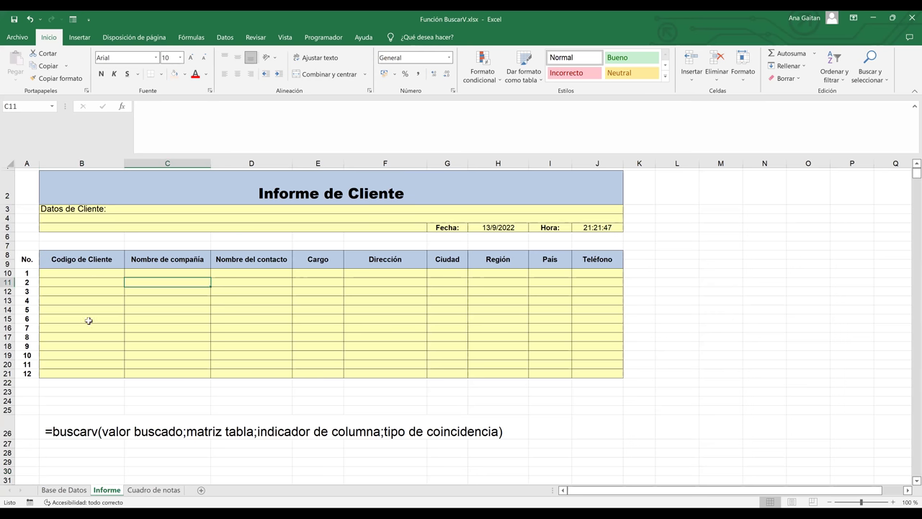
- Copy the codes BSBEV through CONSH from the Base de Datos sheet into B10:B15 of the Informe sheet
left_click(64, 490)
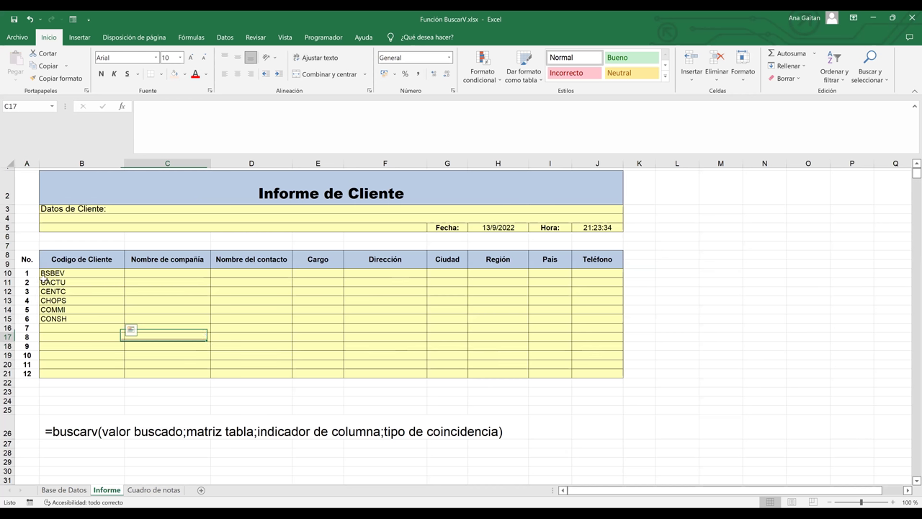
key("Escape")
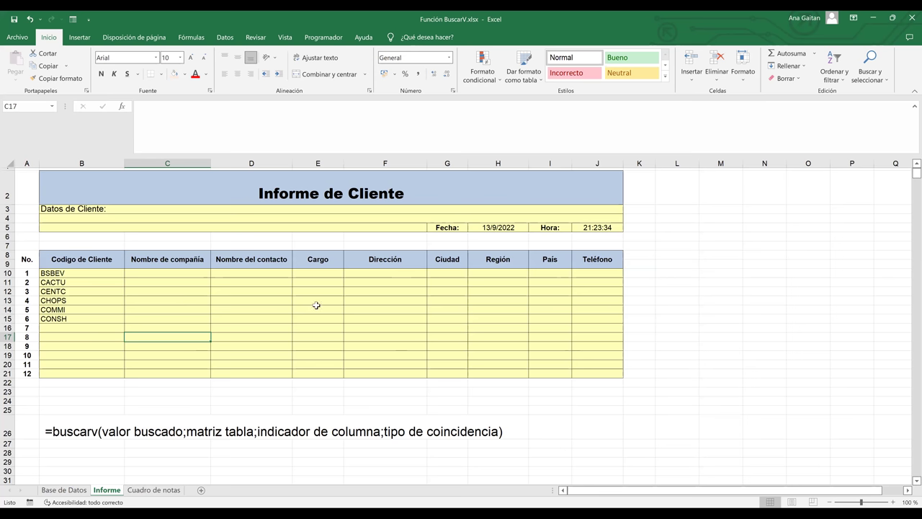
- Examine the report columns still to fill and the buscarv argument syntax written in B26
key("Up")
key("Up")
key("Up")
key("Right")
key("Right")
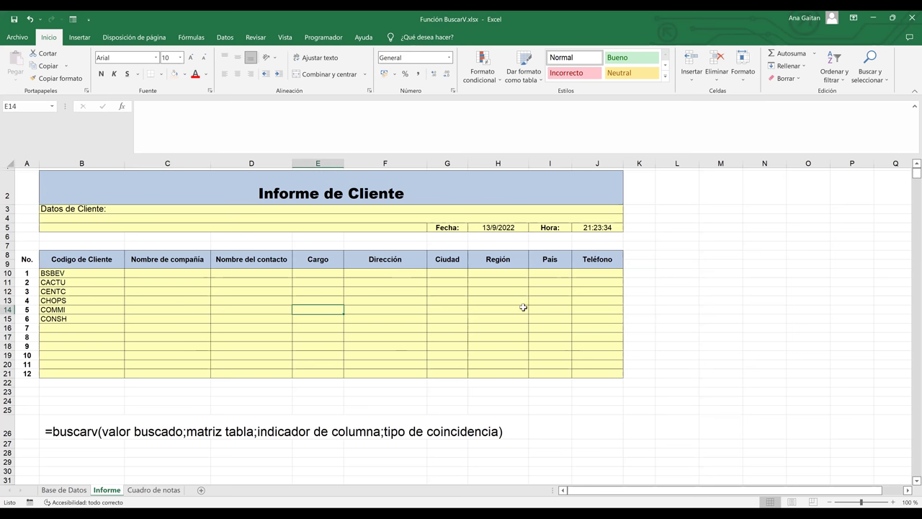
key("Right")
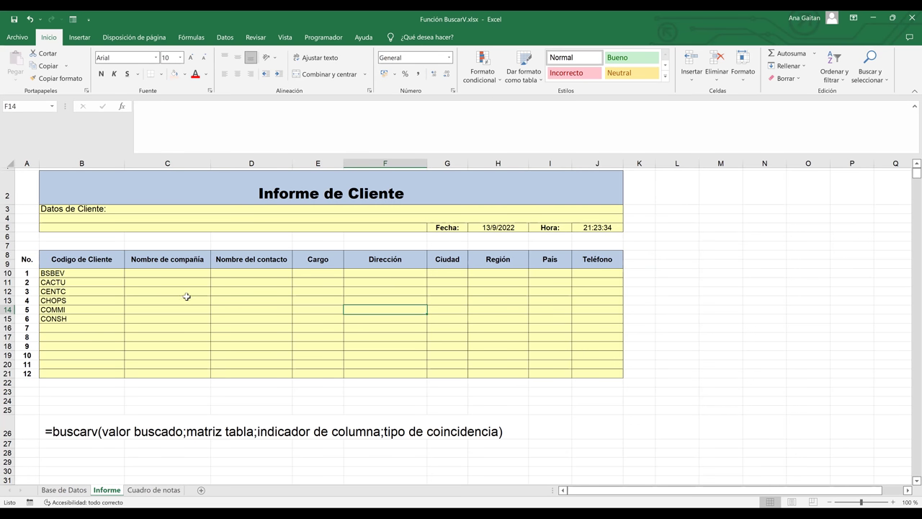
left_click(56, 432)
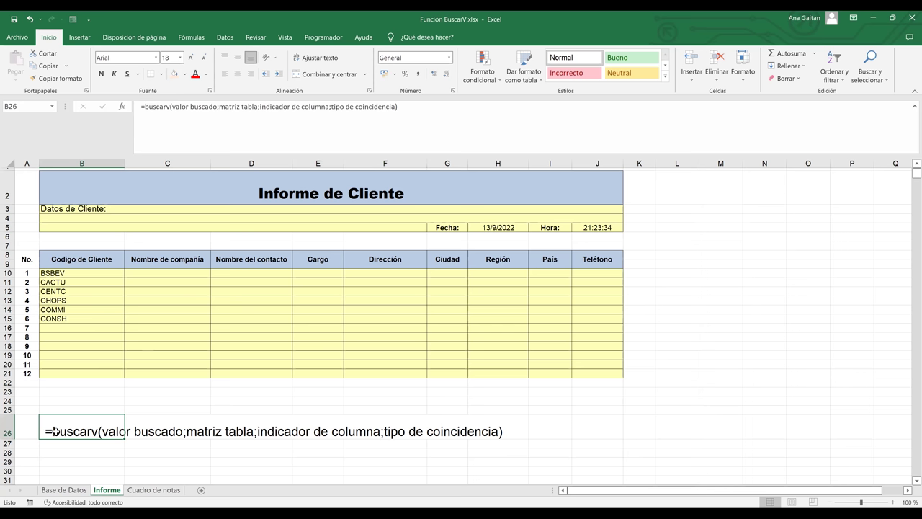
left_click(190, 453)
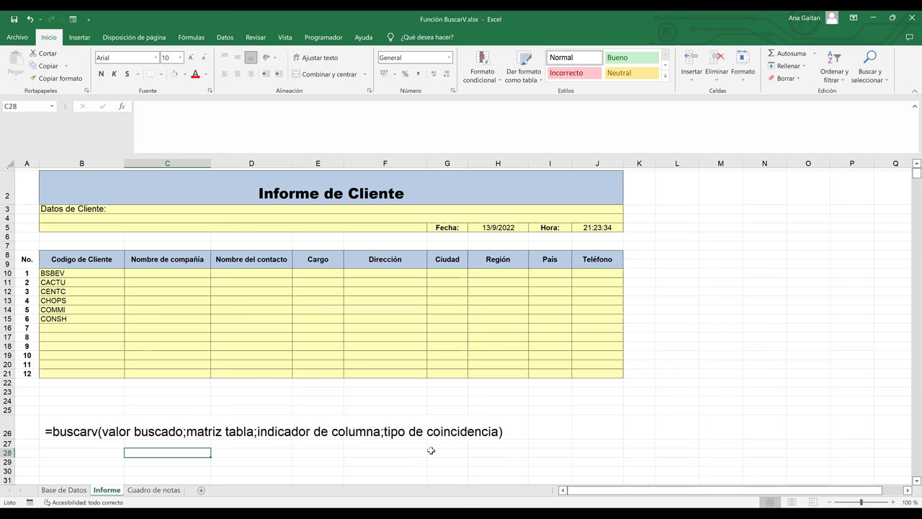
left_click(368, 365)
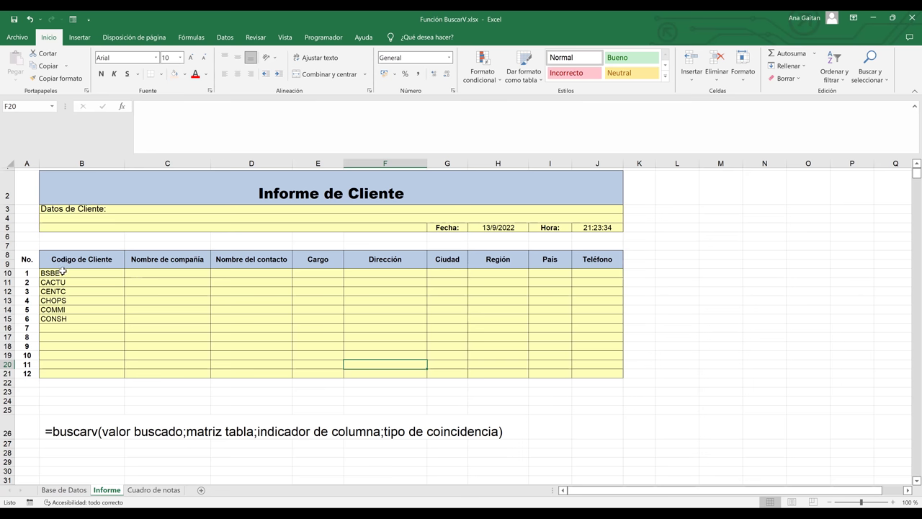
- Start a BUSCARV formula in C10, the first Nombre de compañía cell of the report
left_click(164, 272)
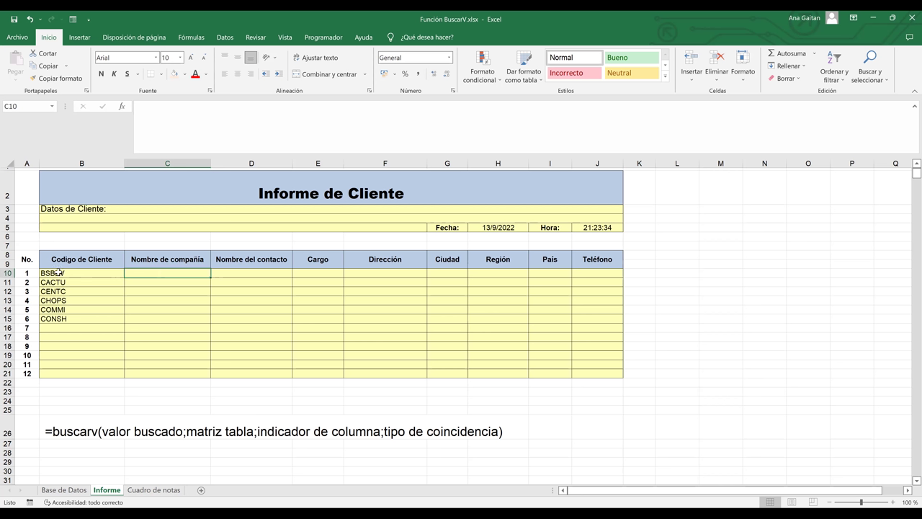
double_click(187, 275)
type(")")
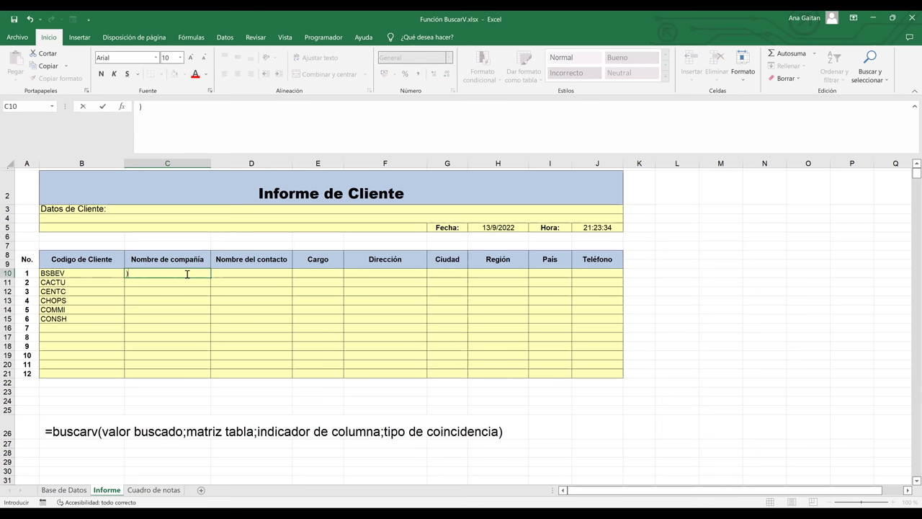
key("BackSpace")
type("=")
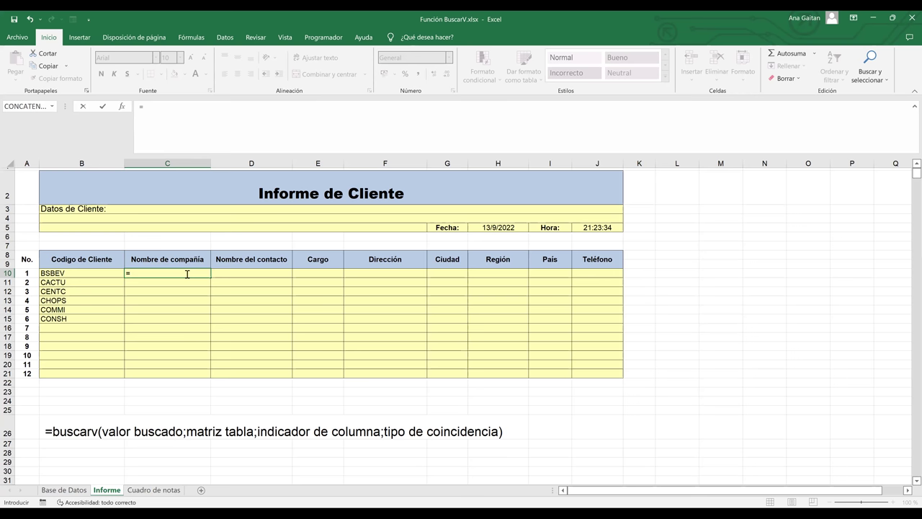
type("BUSca")
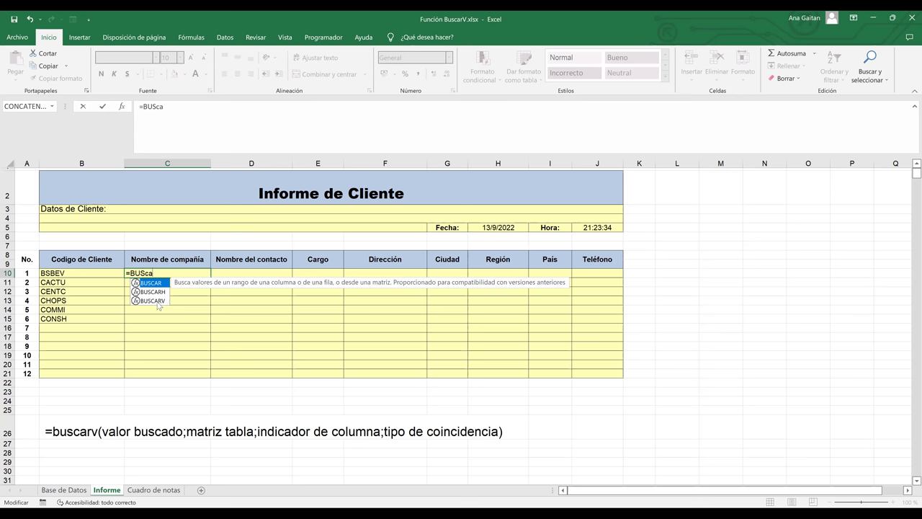
left_click(165, 306)
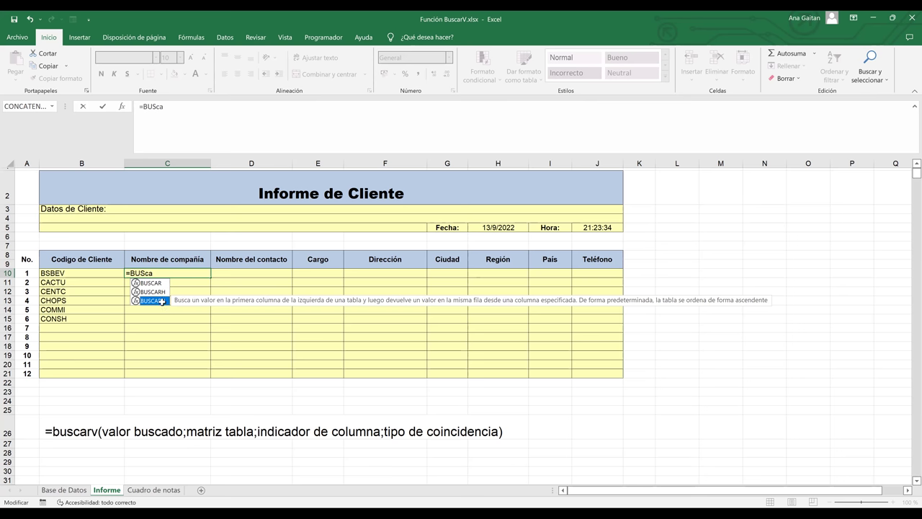
double_click(152, 301)
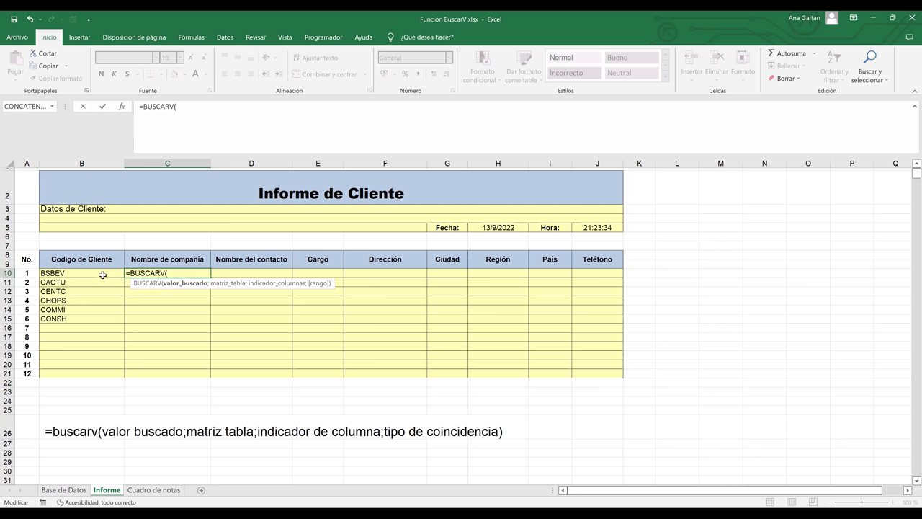
- Enter the client code in B10 as the formula's lookup value, followed by a semicolon
left_click(102, 274)
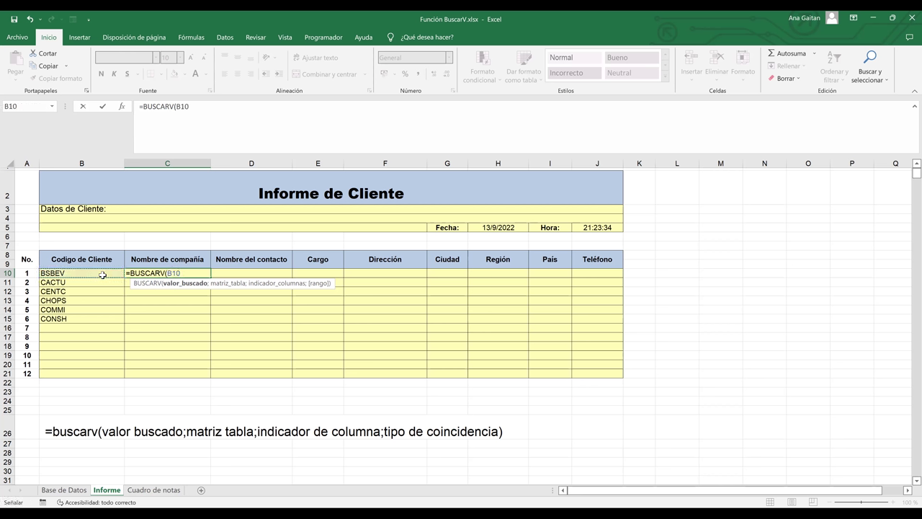
type(";")
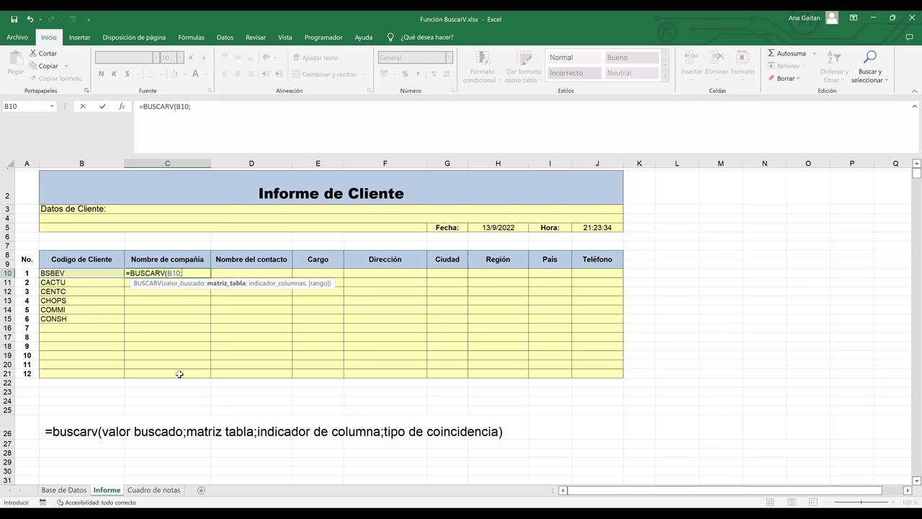
key("BackSpace")
key("BackSpace")
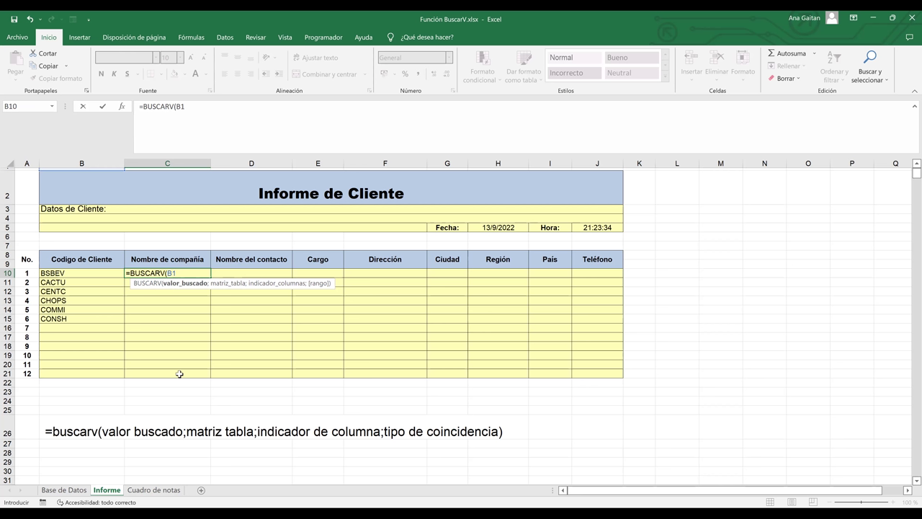
type("0")
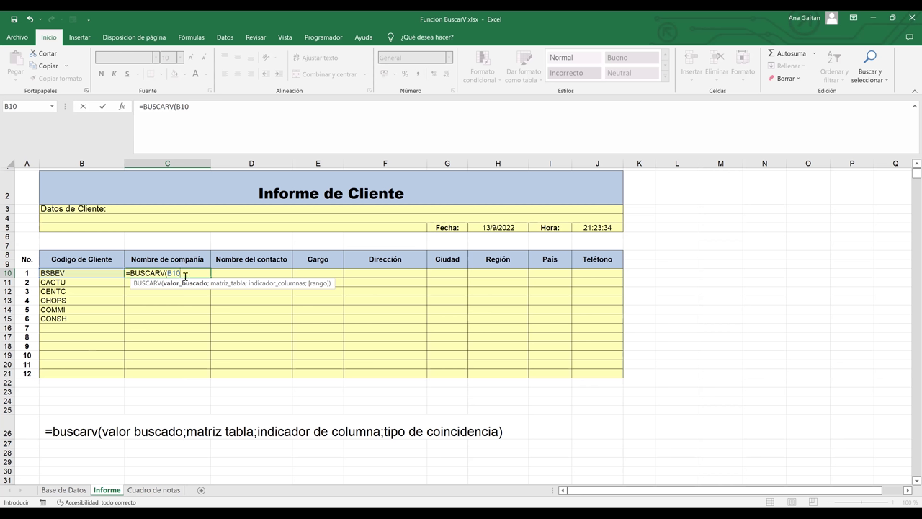
type(";")
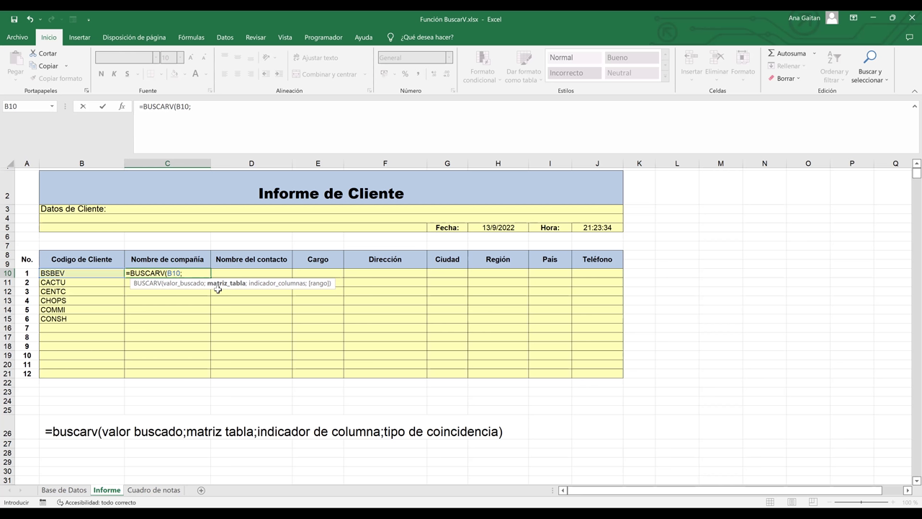
- Try row 4 of the Base de Datos sheet as the lookup table, and clear the whole formula from C10
left_click(60, 492)
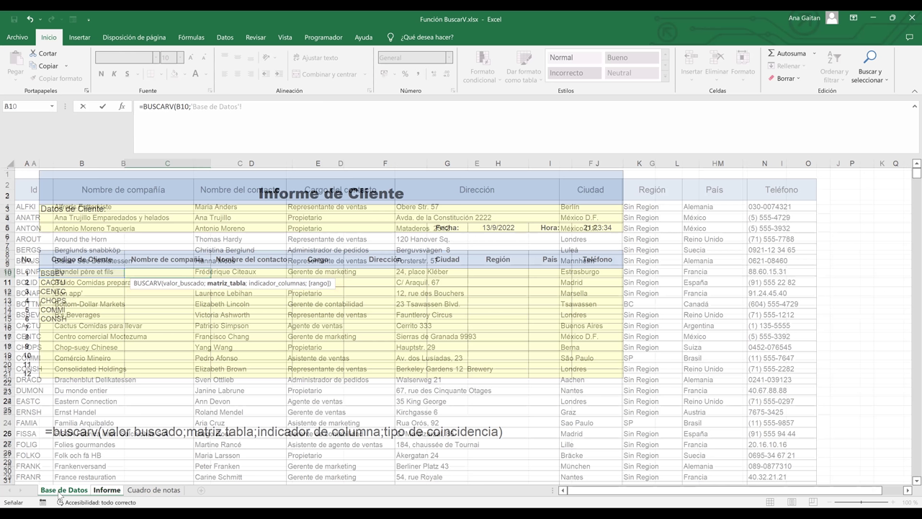
left_click(26, 207)
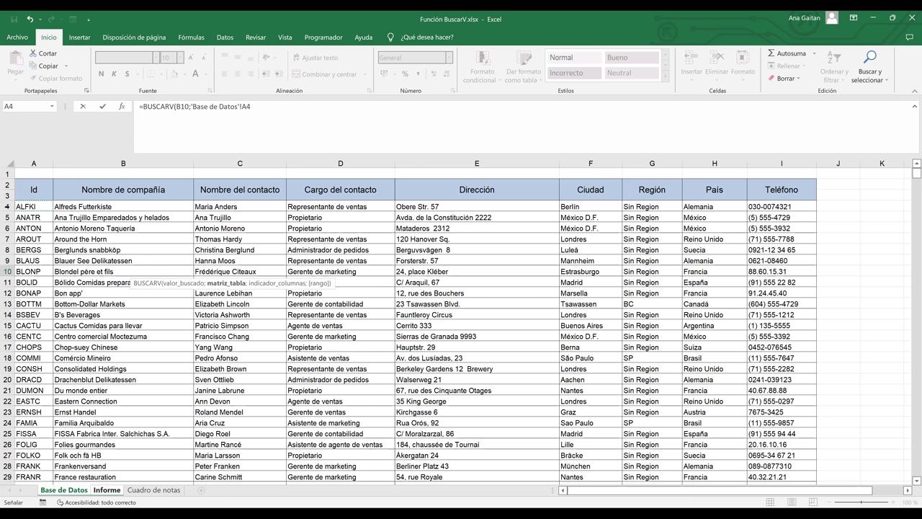
left_click(9, 207)
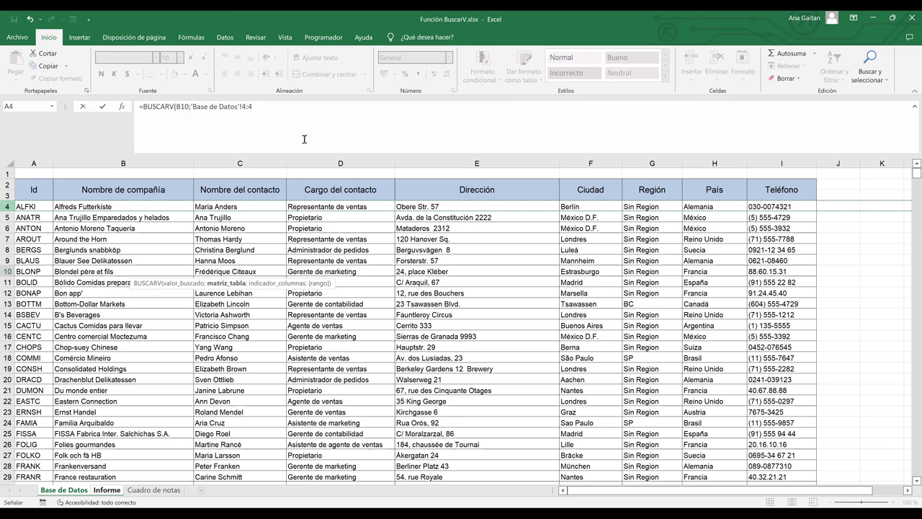
key("shift+Home")
key("BackSpace")
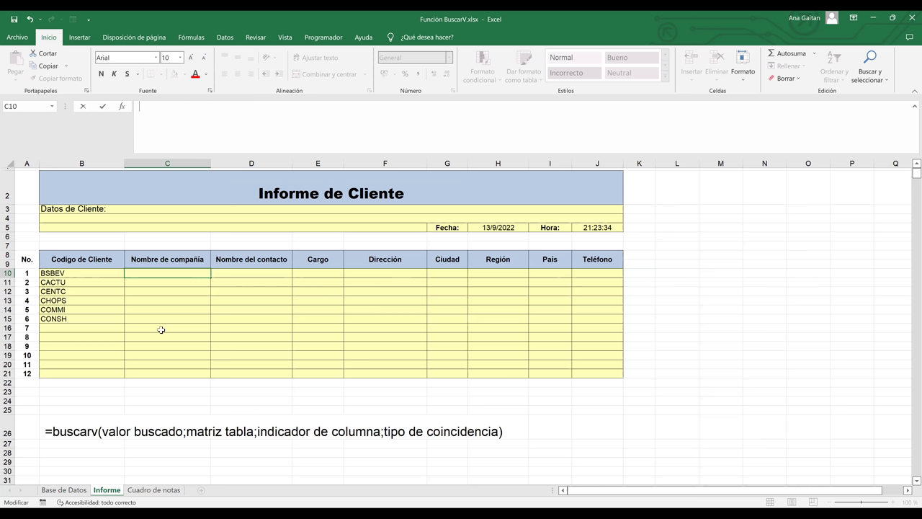
- Examine on the Base de Datos sheet how row 4 crosses the Nombre de compañía and Dirección columns
left_click(81, 494)
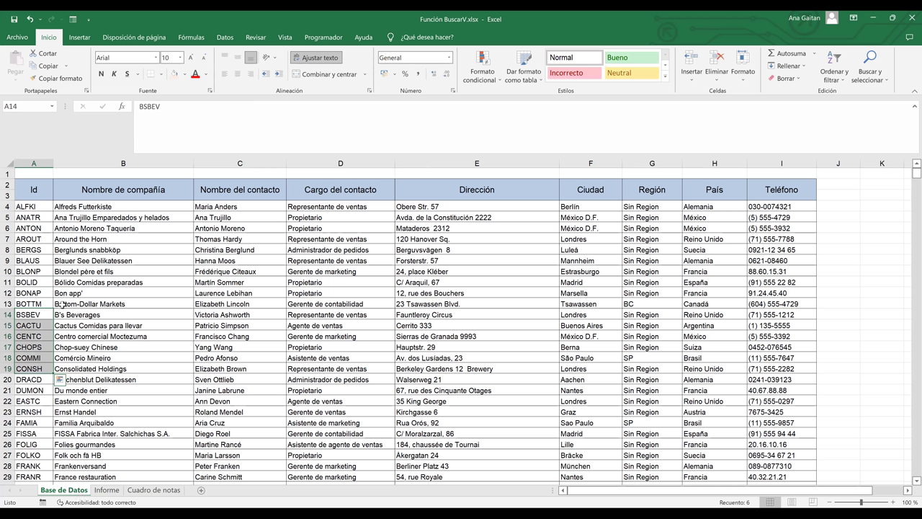
left_click(25, 238)
left_click(7, 206)
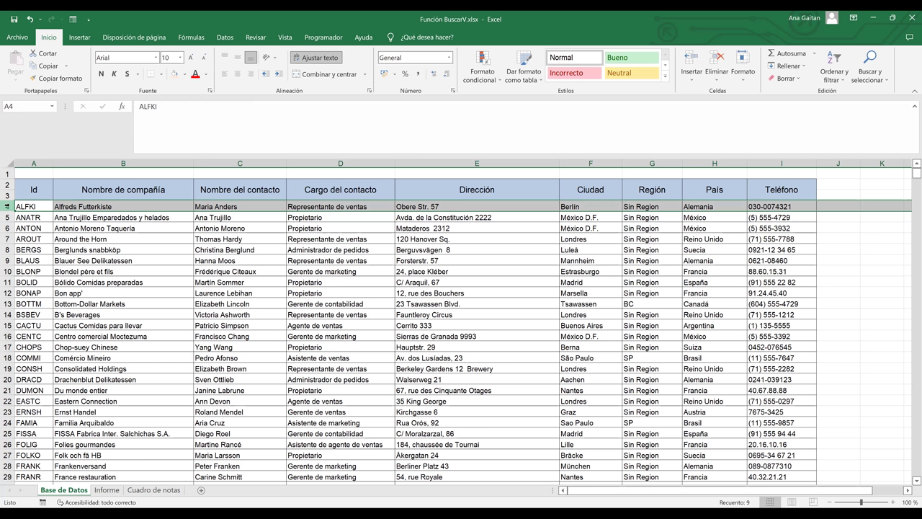
left_click(108, 163)
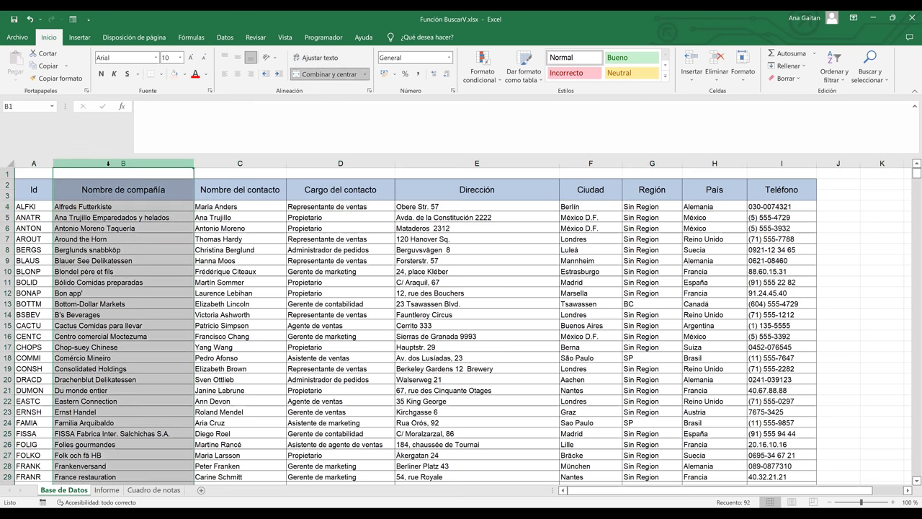
left_click(10, 206, "ctrl")
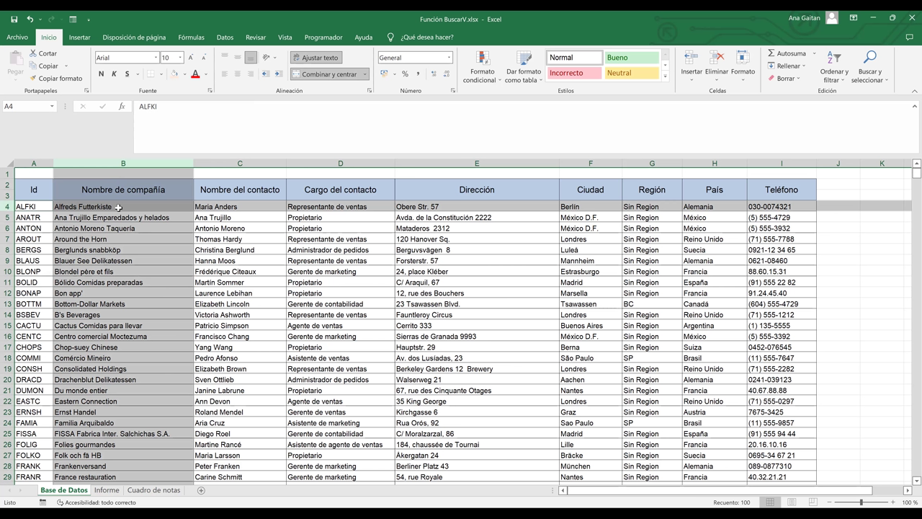
left_click(32, 209)
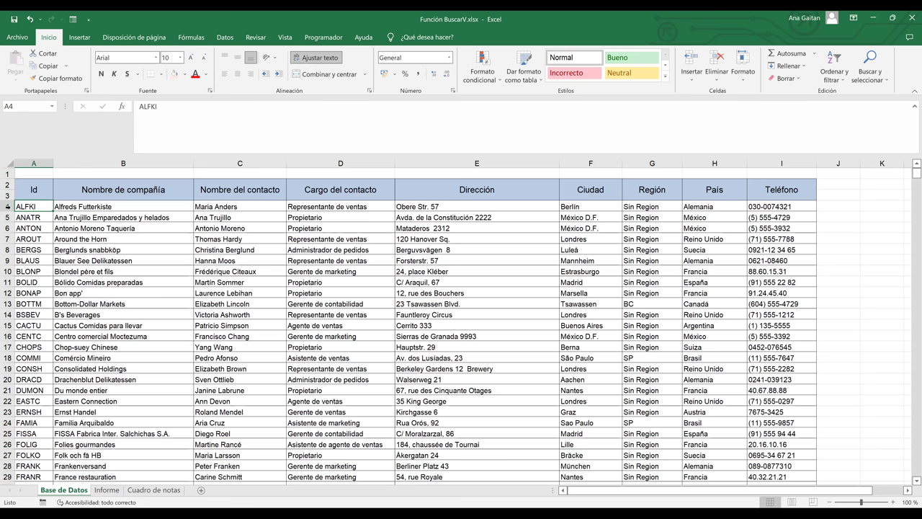
left_click(9, 206)
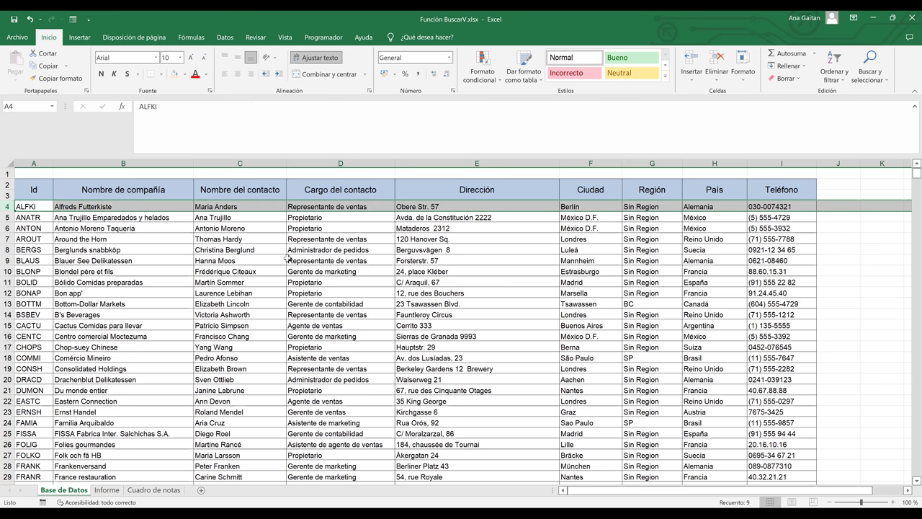
left_click(492, 159)
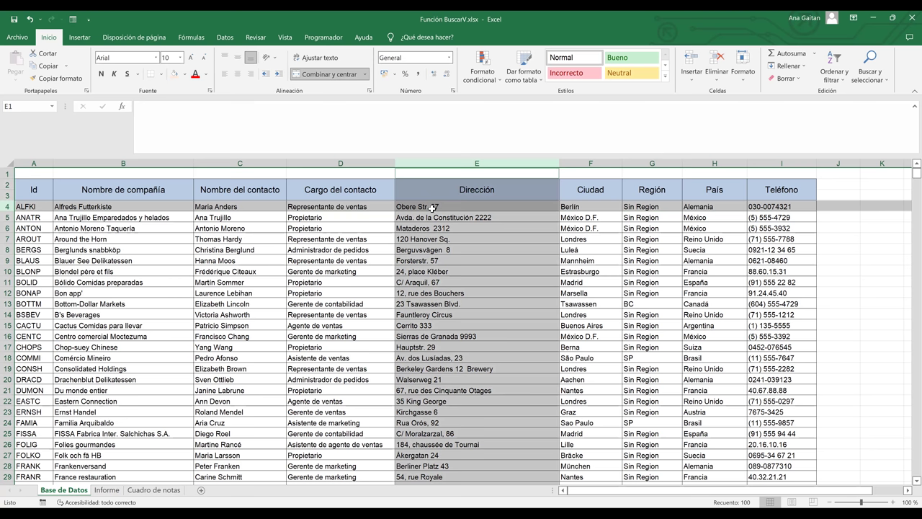
left_click(367, 305)
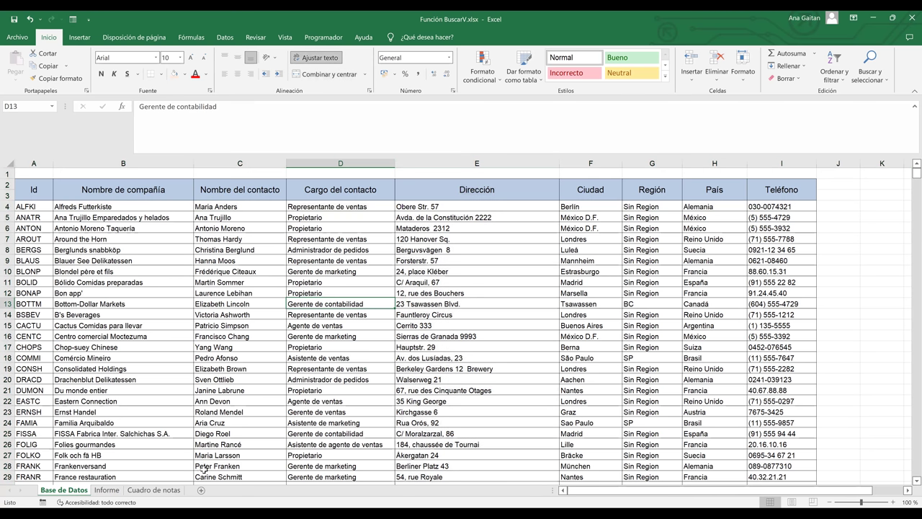
- Start a BUSCARV formula in C10 of the Informe sheet with B10 as the lookup value, followed by a semicolon
left_click(114, 494)
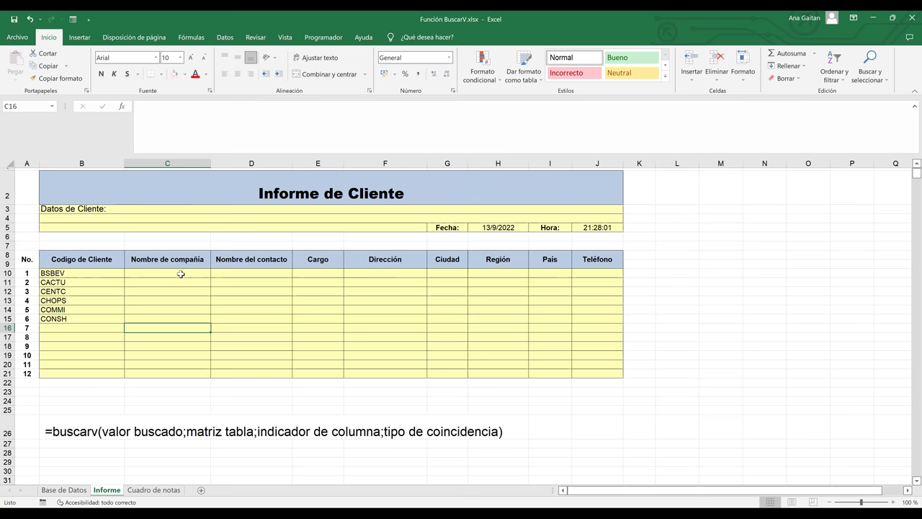
left_click(181, 274)
type("=")
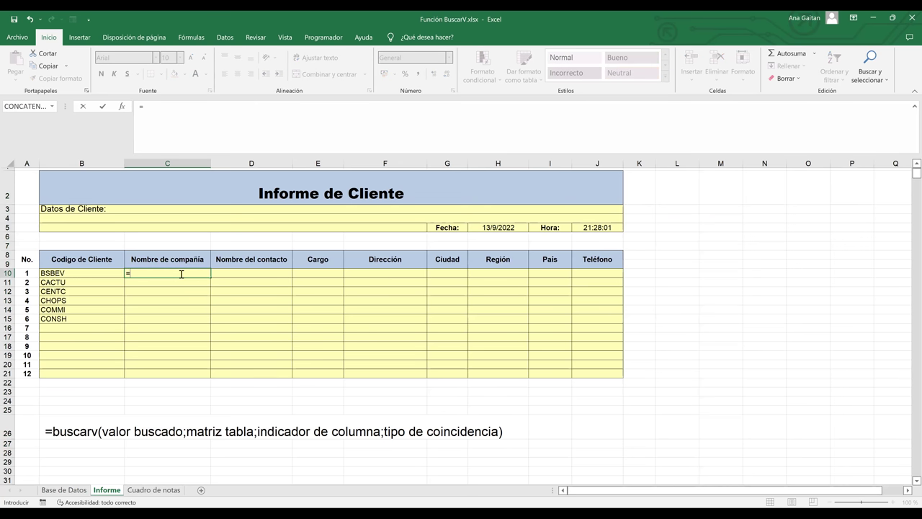
type("busc")
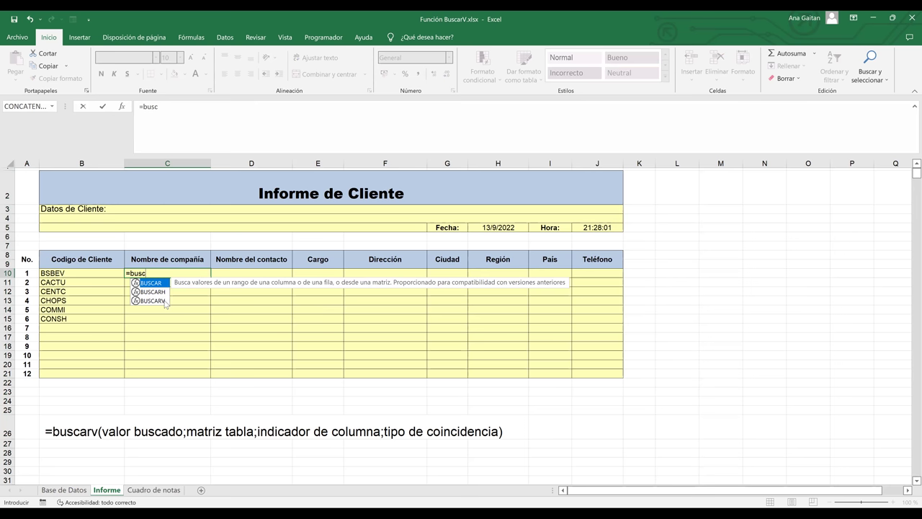
key("Down")
key("Down")
key("Tab")
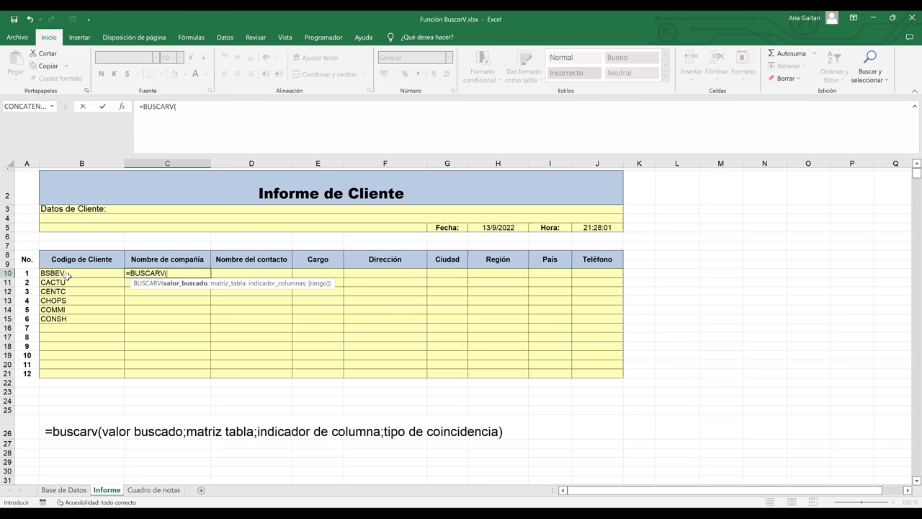
left_click(67, 275)
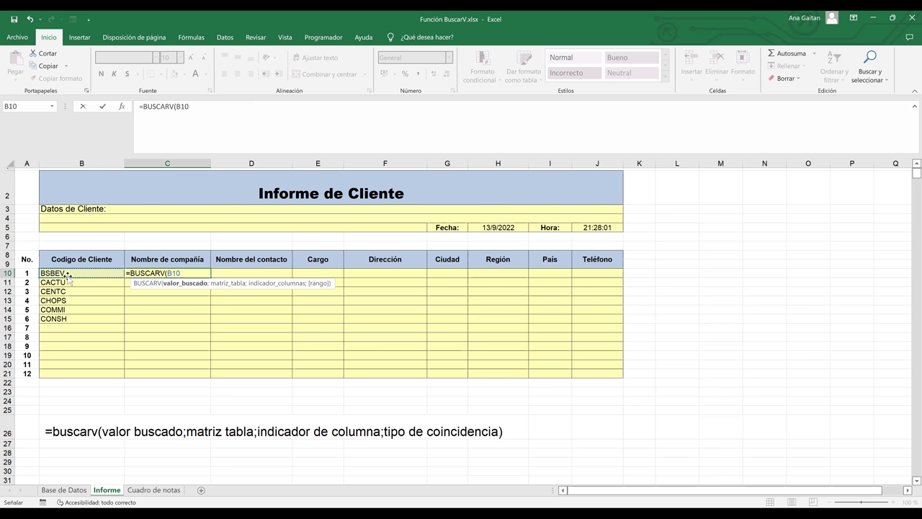
type(";")
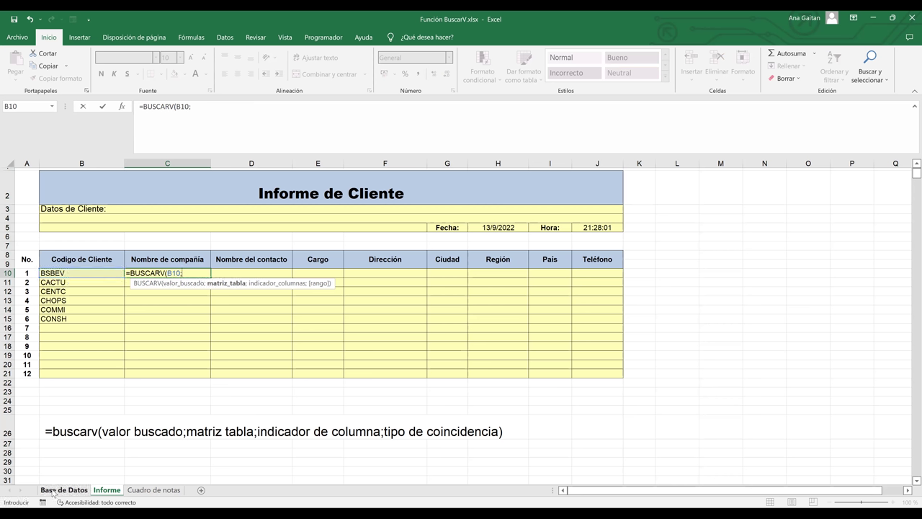
- Add the range A4:I94 of the Base de Datos sheet as the formula's lookup table, followed by a semicolon
left_click(52, 492)
left_click(28, 207)
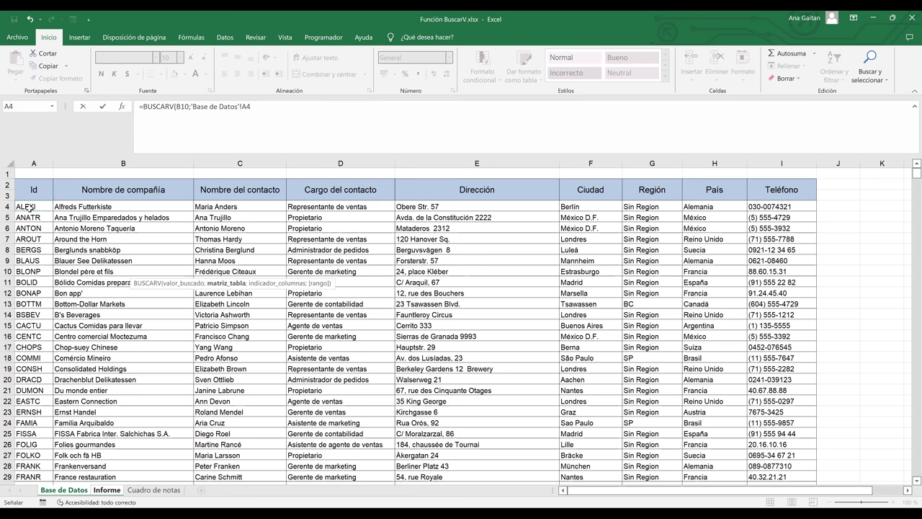
left_click_drag(28, 207, 811, 209)
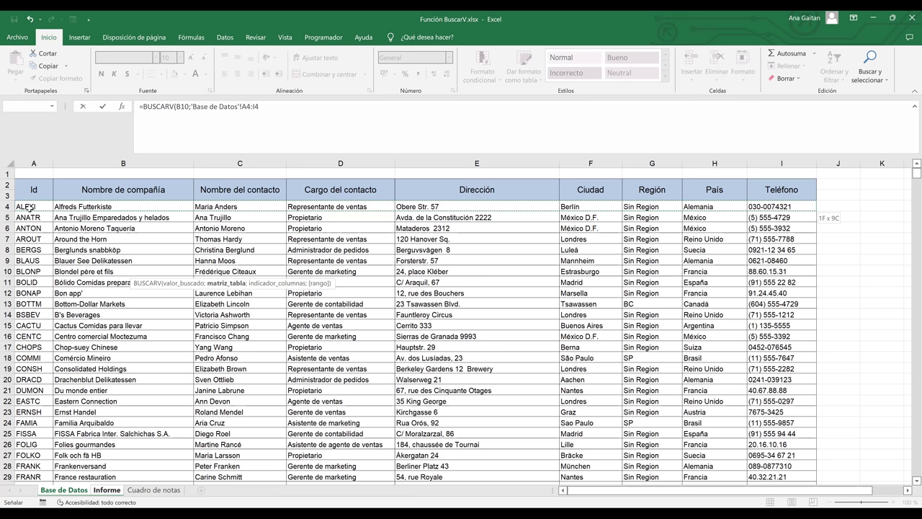
key("ctrl+shift+Down")
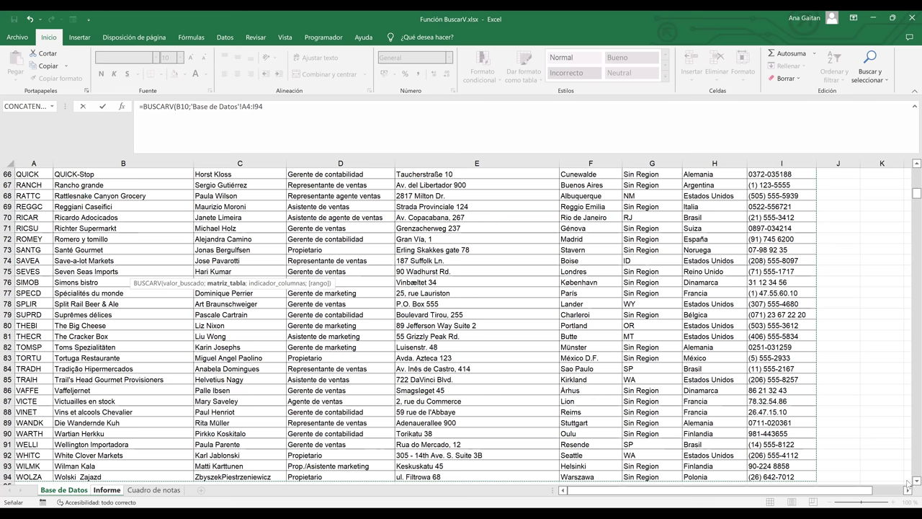
scroll(908, 484, "down", 1)
scroll(908, 482, "down", 1)
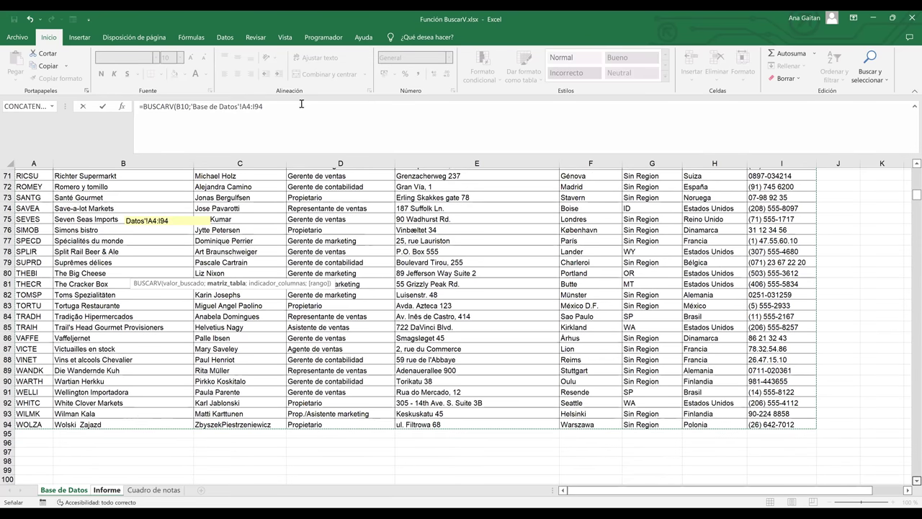
scroll(301, 104, "down", 1)
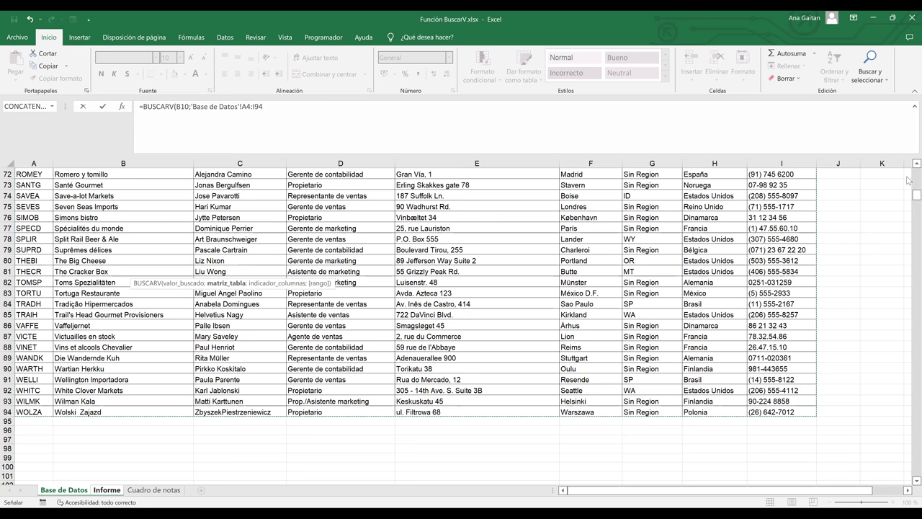
type(";")
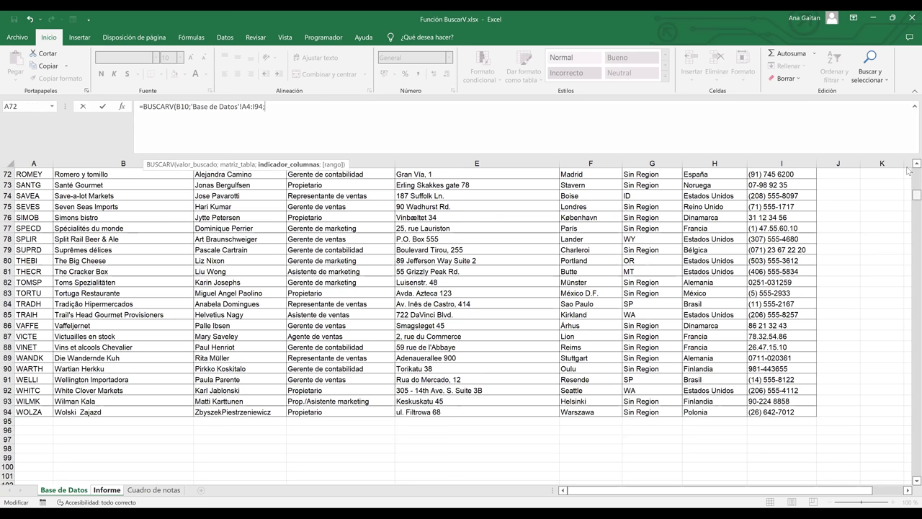
scroll(908, 170, "up", 20)
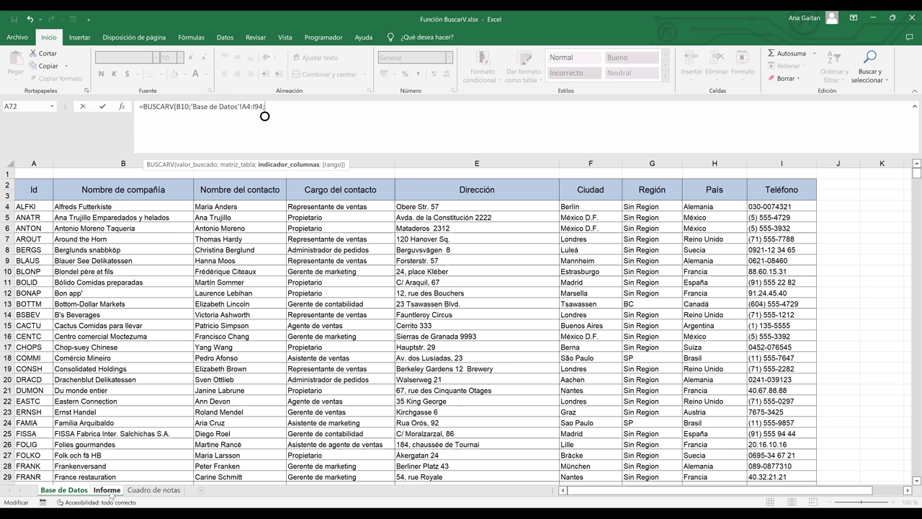
left_click(108, 490)
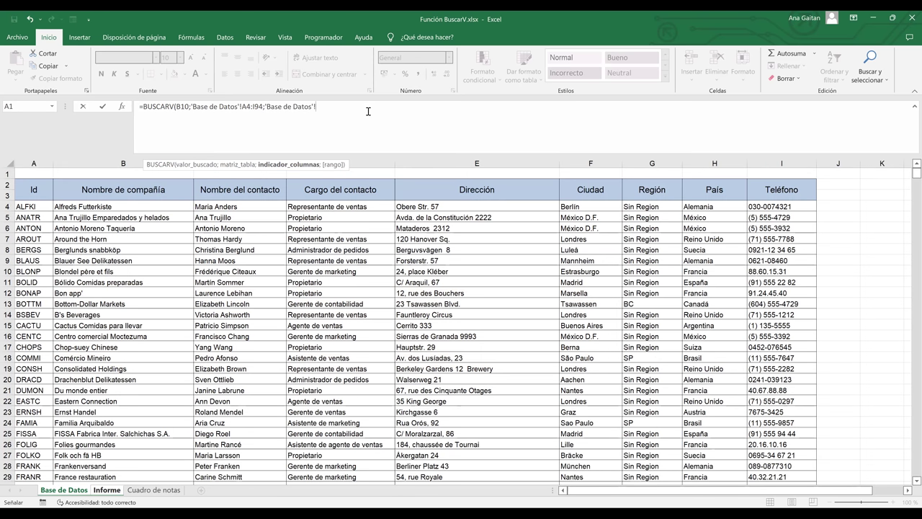
key("BackSpace")
key("BackSpace")
key("BackSpace")
key("BackSpace")
key("BackSpace")
key("BackSpace")
key("BackSpace")
key("BackSpace")
key("BackSpace")
key("BackSpace")
key("BackSpace")
key("BackSpace")
key("BackSpace")
key("BackSpace")
key("BackSpace")
key("BackSpace")
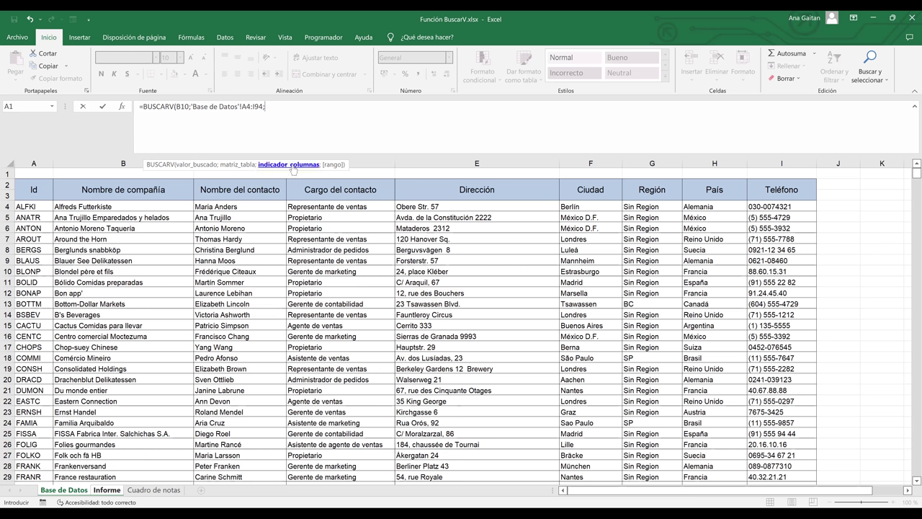
- Enter 2 as the BUSCARV column index, followed by a semicolon
type("2")
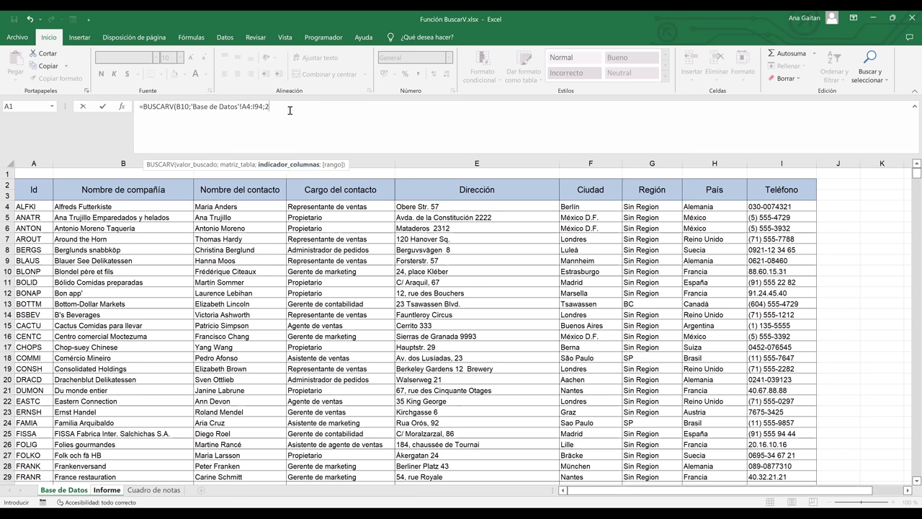
type(";")
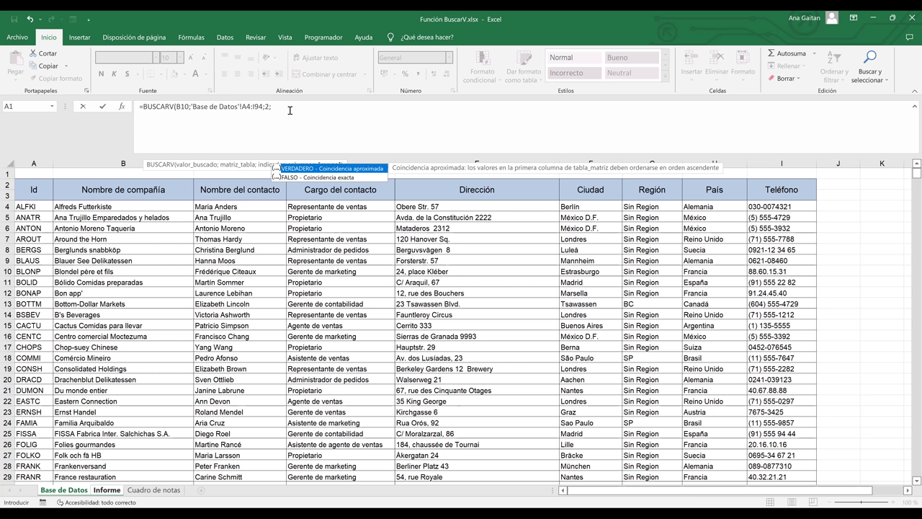
left_click(288, 178)
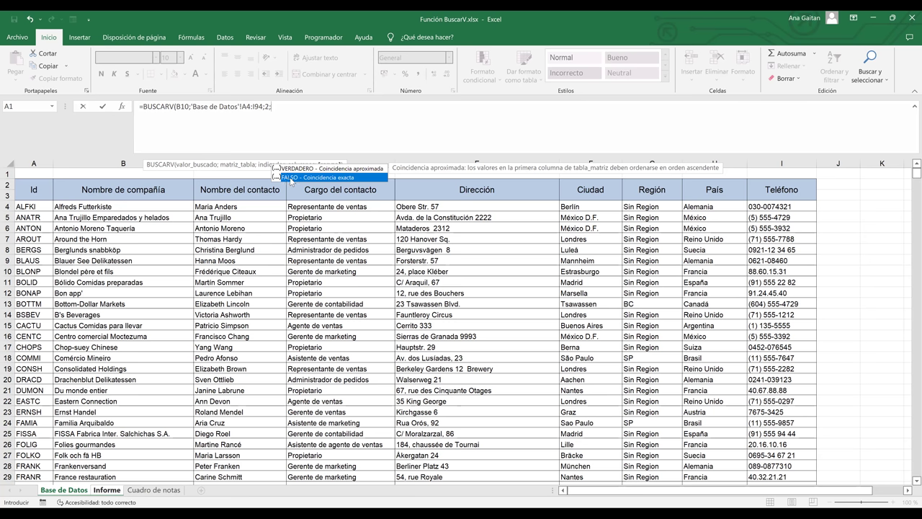
left_click(288, 183)
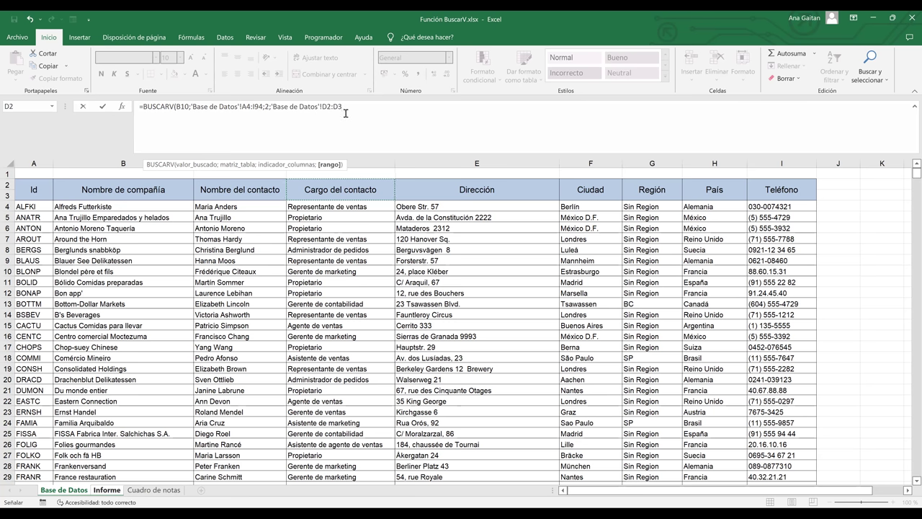
key("BackSpace")
key("BackSpace")
key("BackSpace")
key("BackSpace")
key("BackSpace")
key("BackSpace")
key("BackSpace")
key("BackSpace")
key("BackSpace")
key("BackSpace")
key("BackSpace")
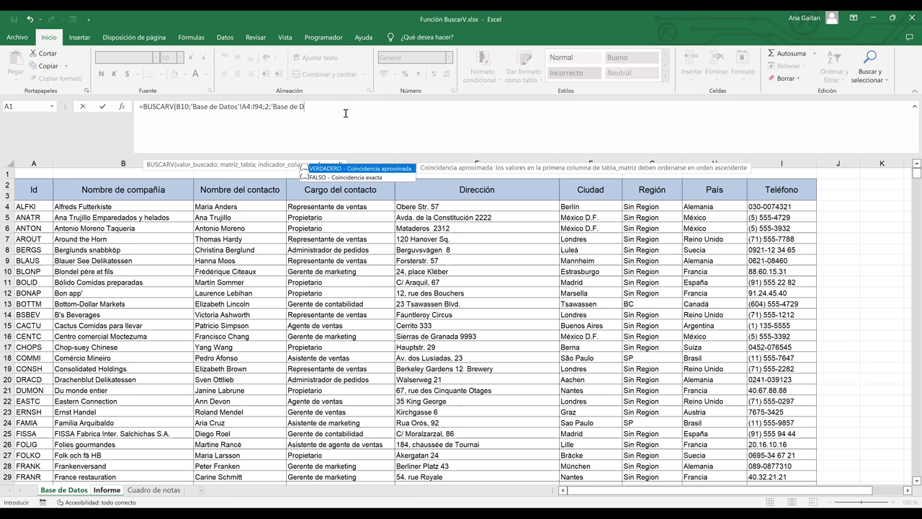
key("BackSpace")
key("BackSpace")
key("BackSpace")
key("BackSpace")
key("BackSpace")
key("BackSpace")
key("BackSpace")
key("BackSpace")
key("BackSpace")
key("BackSpace")
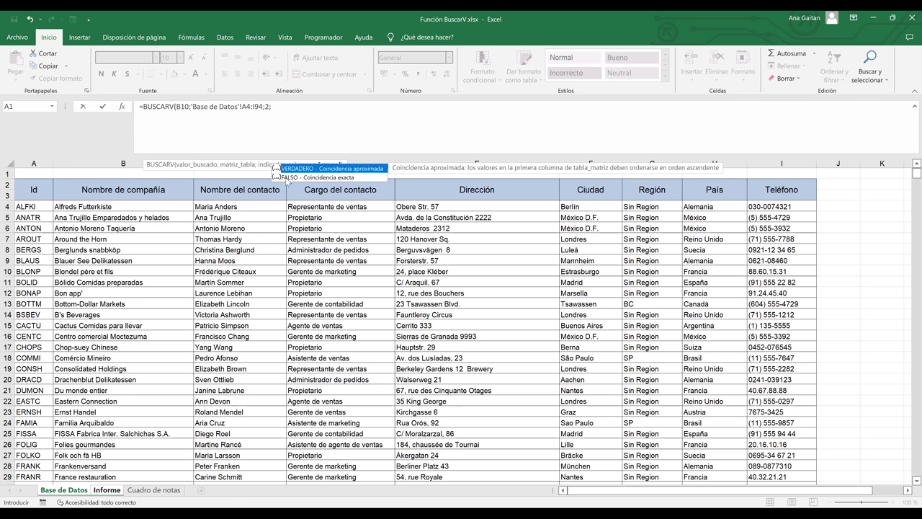
- Set the match type to FALSO for an exact match, then close the parenthesis and confirm the C10 formula
double_click(286, 177)
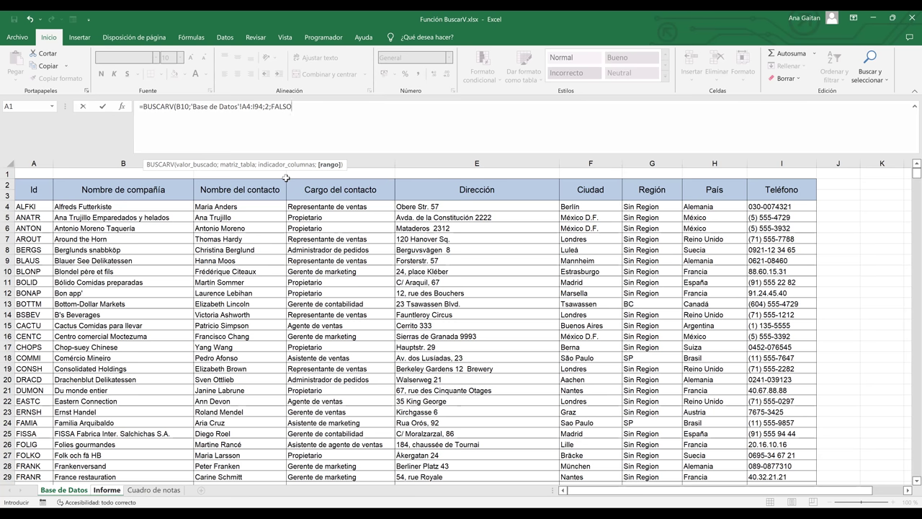
type(")")
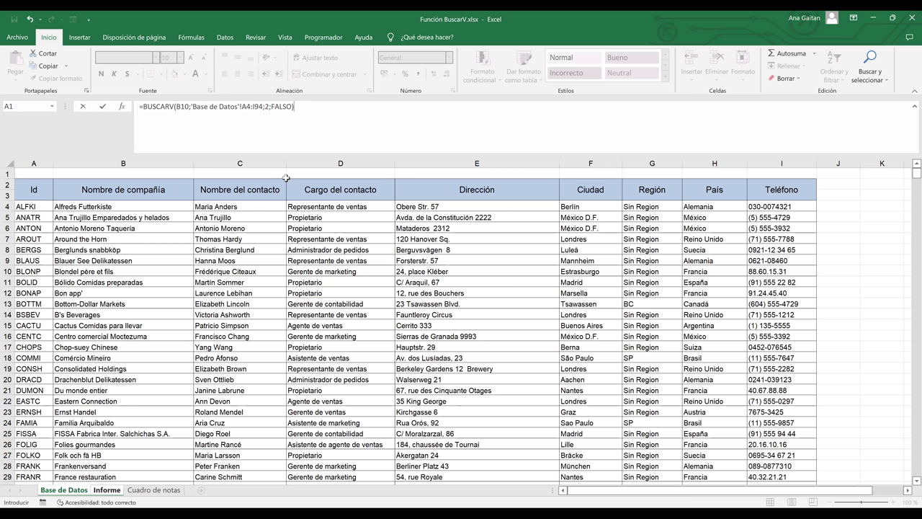
key("Return")
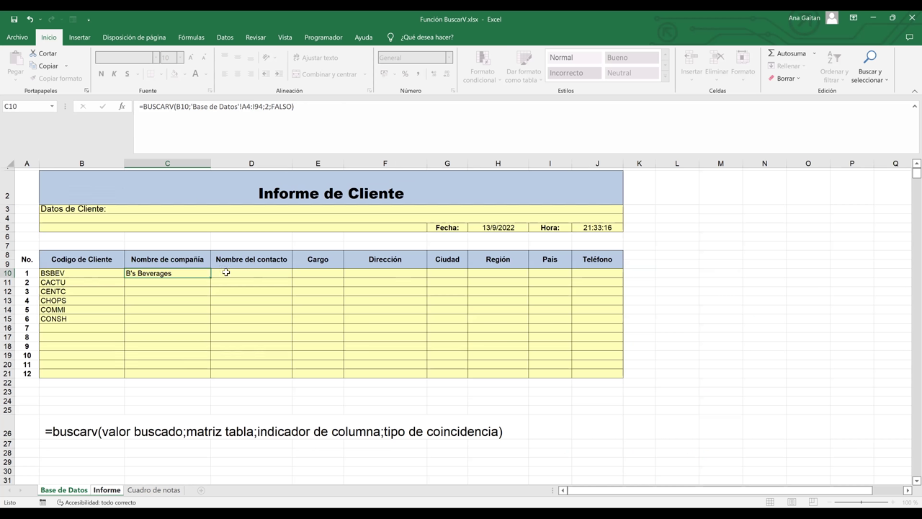
- Compare the client codes listed in the report with the Ids in A14:A19 of the Base de Datos sheet
left_click(194, 273)
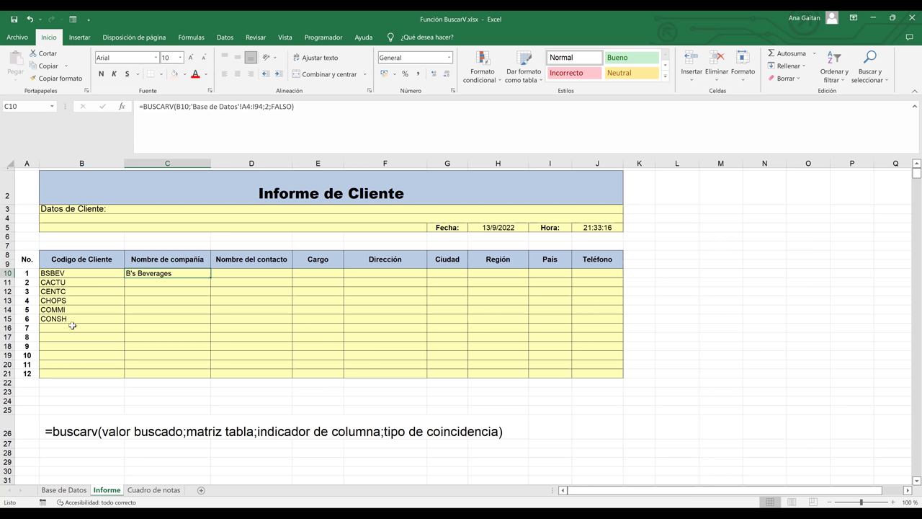
left_click(65, 490)
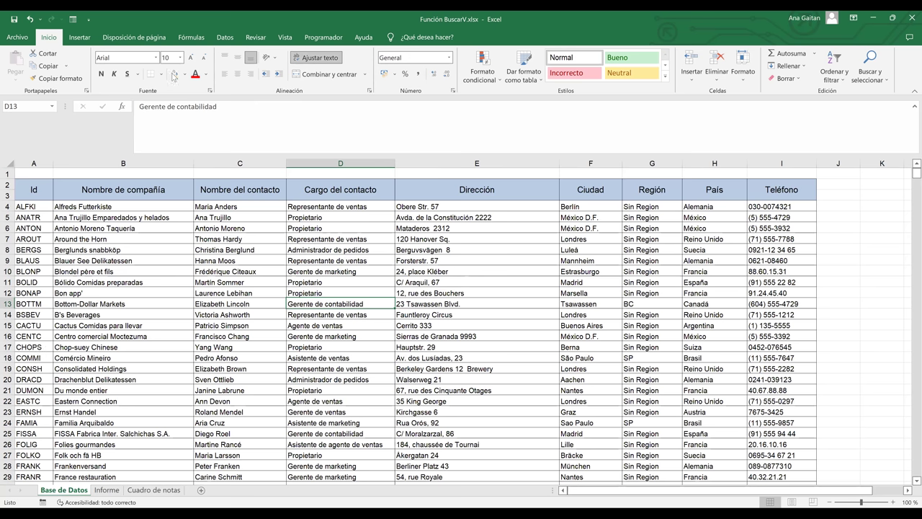
left_click_drag(29, 368, 21, 315)
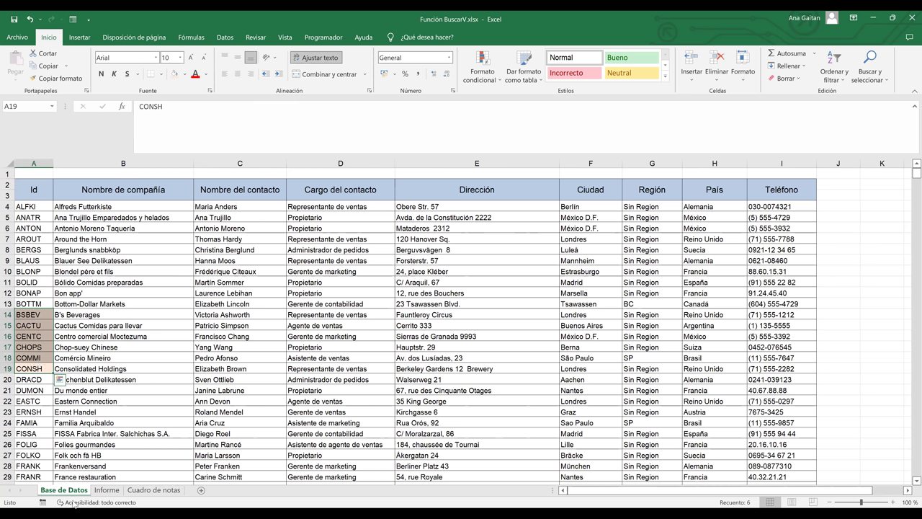
key("Return")
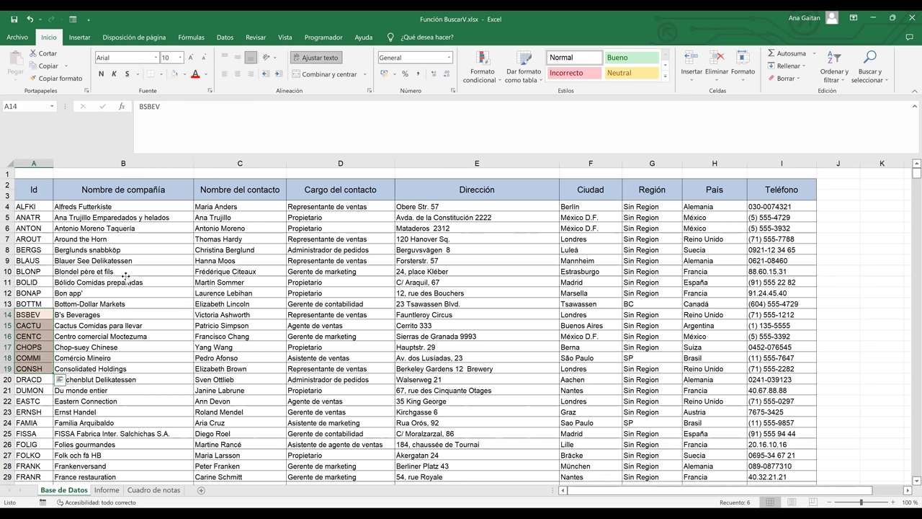
key("ctrl+Page_Down")
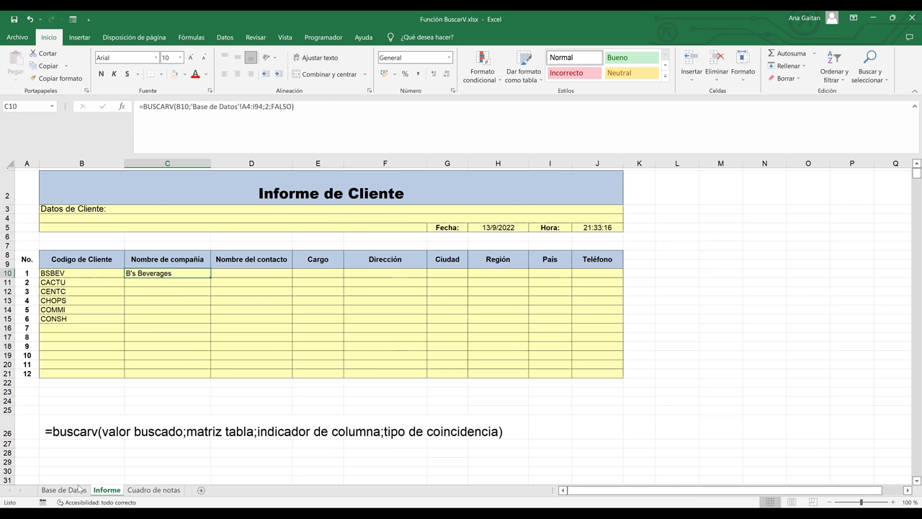
key("ctrl+Page_Up")
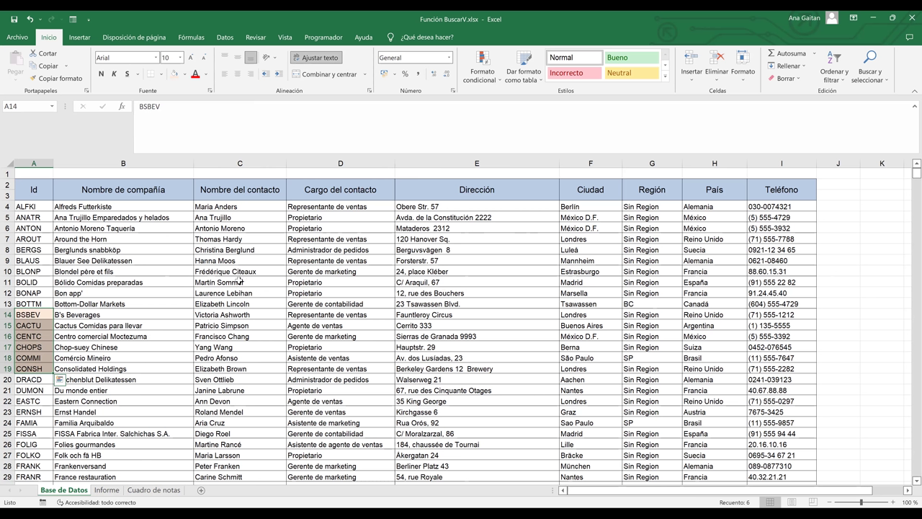
key("ctrl+Page_Down")
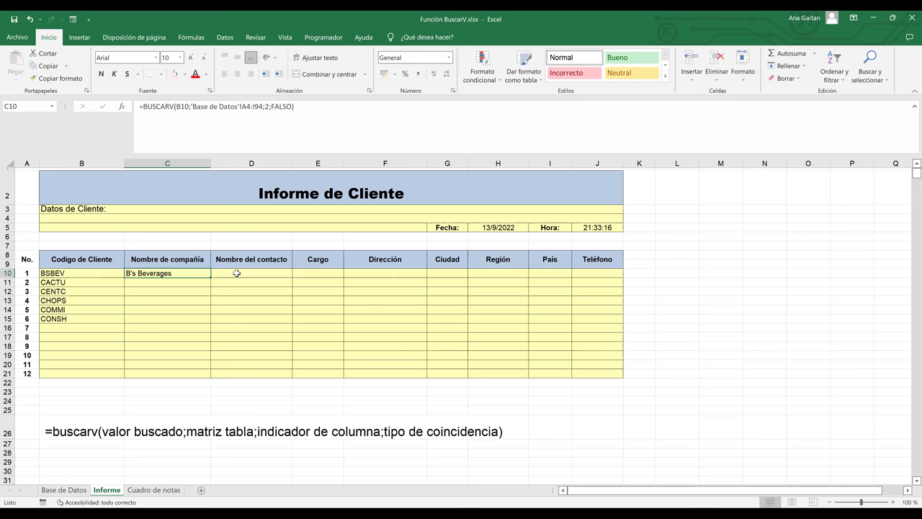
- Start a BUSCARV formula in D10 for the contact name, using B10 as the lookup value followed by a semicolon
left_click(236, 273)
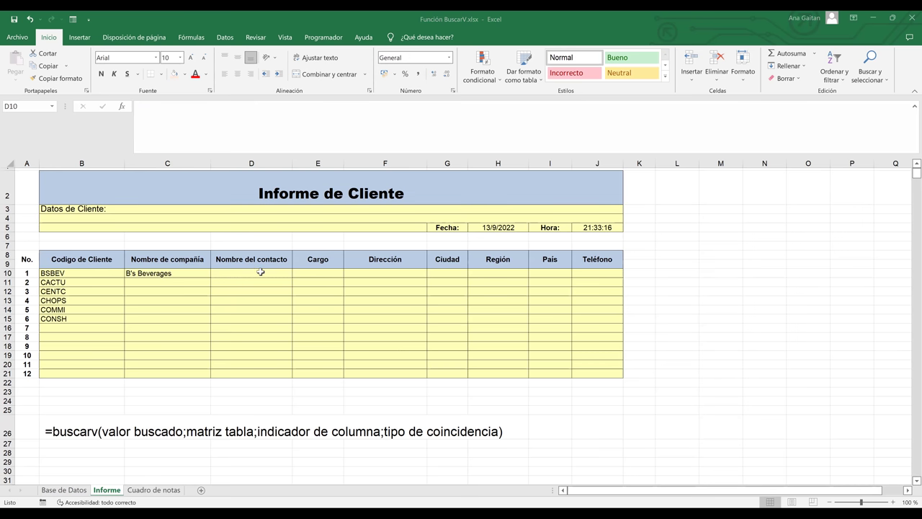
type("=")
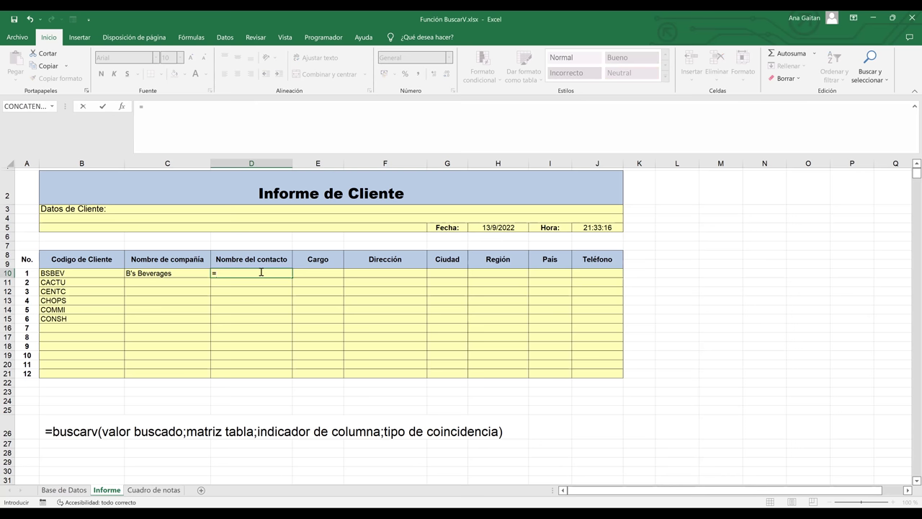
type("bus")
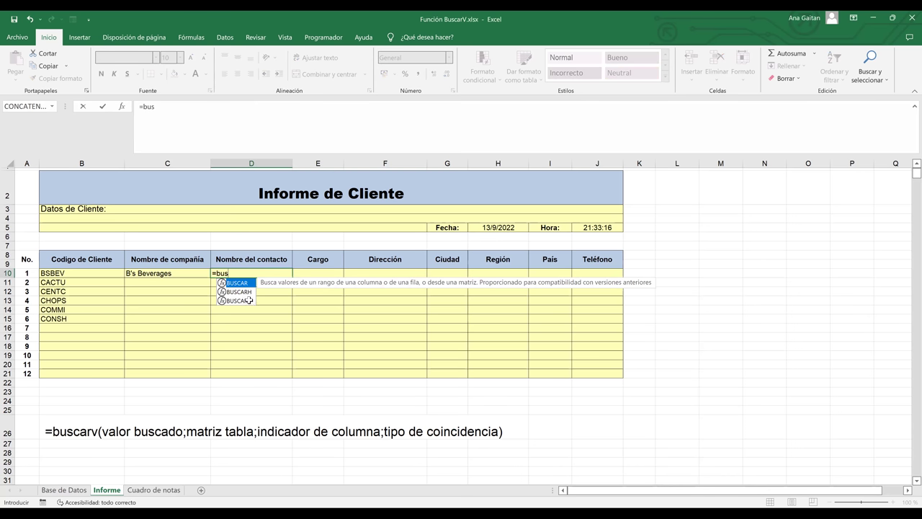
double_click(249, 300)
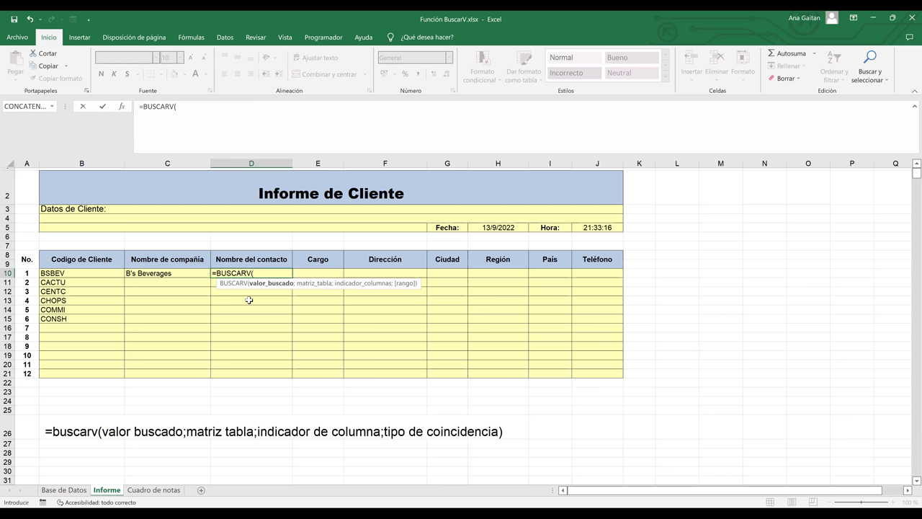
left_click(102, 273)
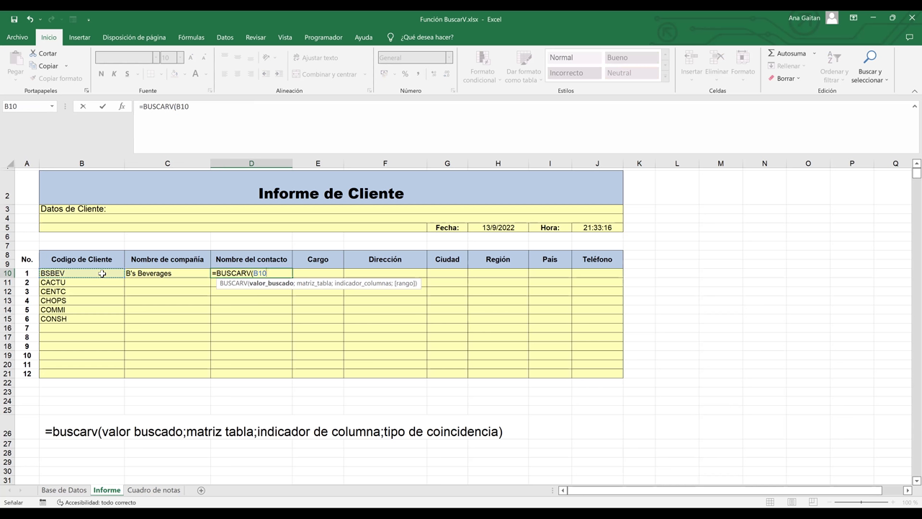
type(";")
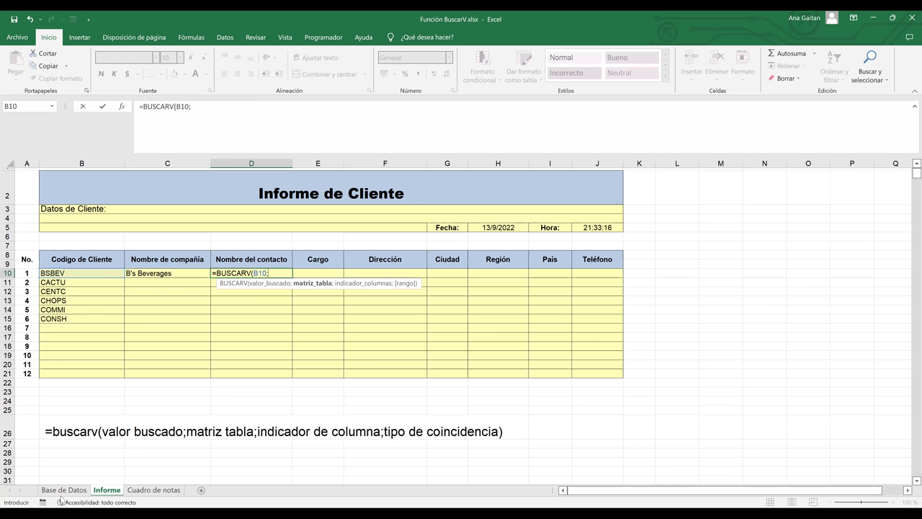
- Add range A4:I94 of the Base de Datos sheet as the lookup table of the D10 formula, followed by a semicolon
left_click(63, 489)
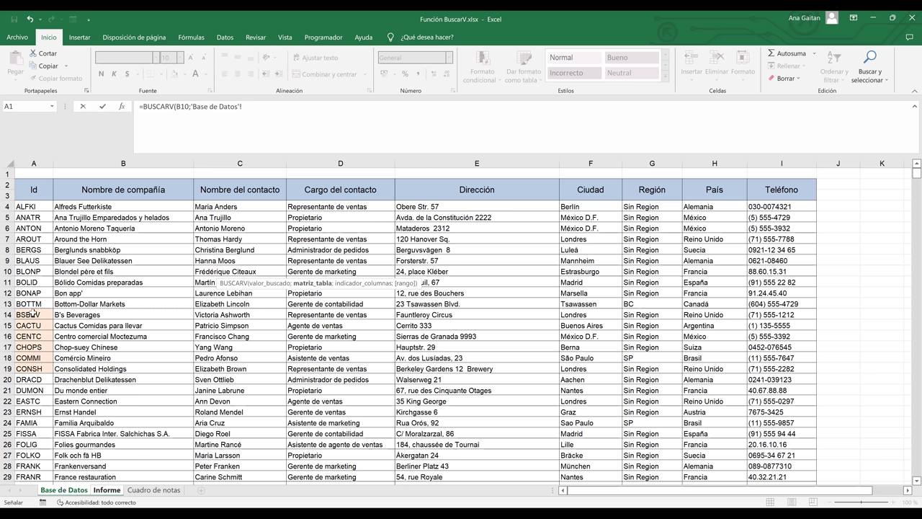
left_click(26, 206)
left_click_drag(26, 207, 814, 482)
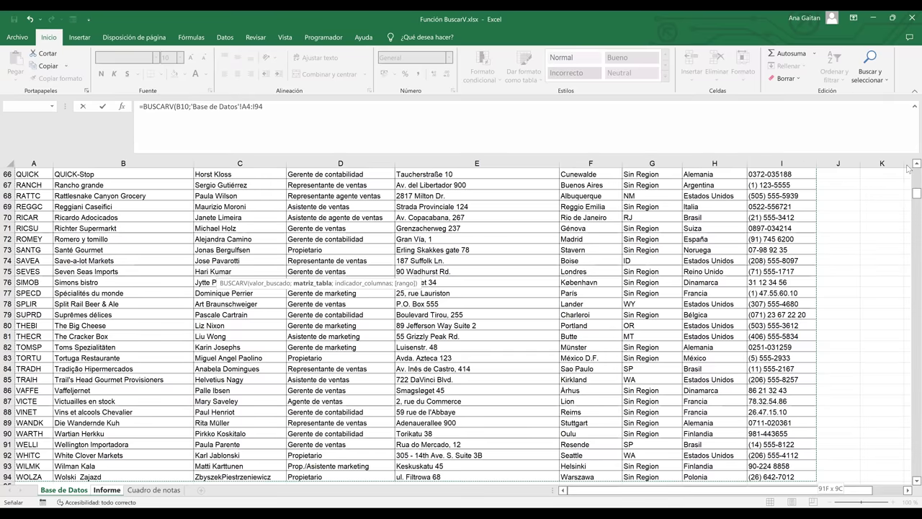
type(";")
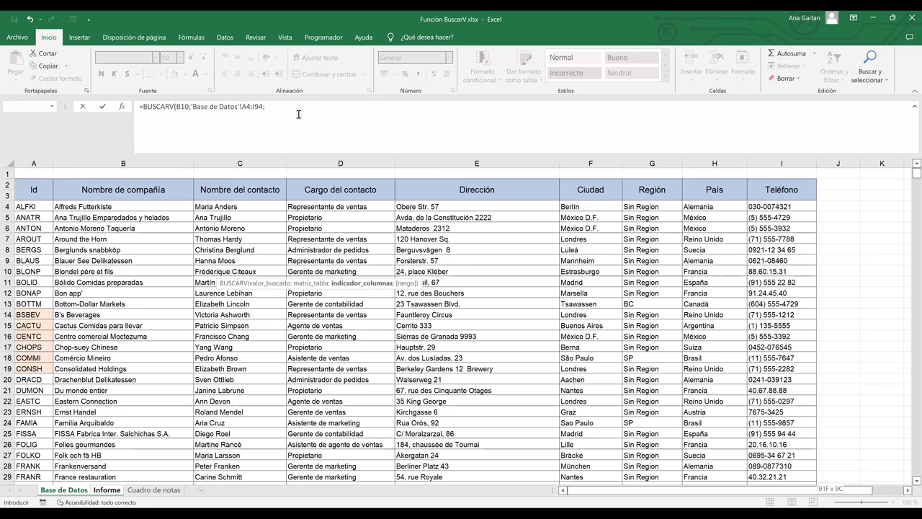
- Complete the D10 formula with column index 3 and exact match FALSO, close the parenthesis and confirm it
type("3")
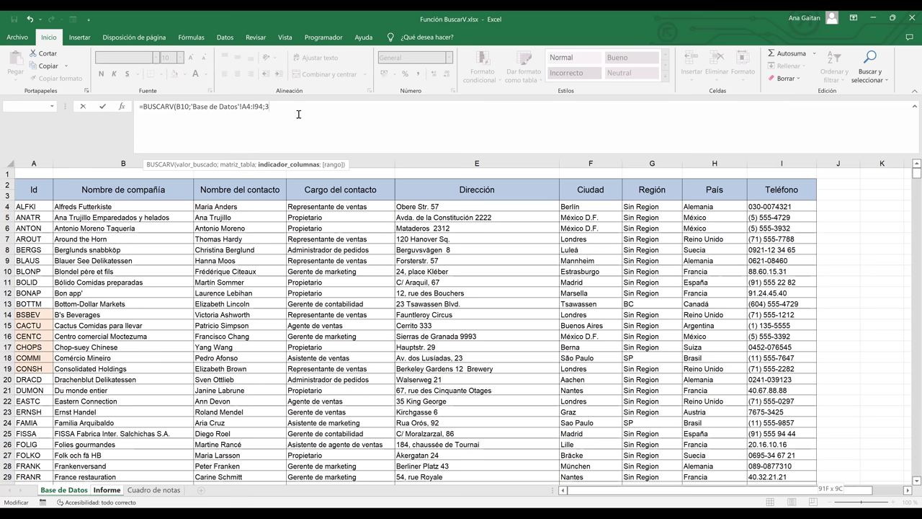
type(";")
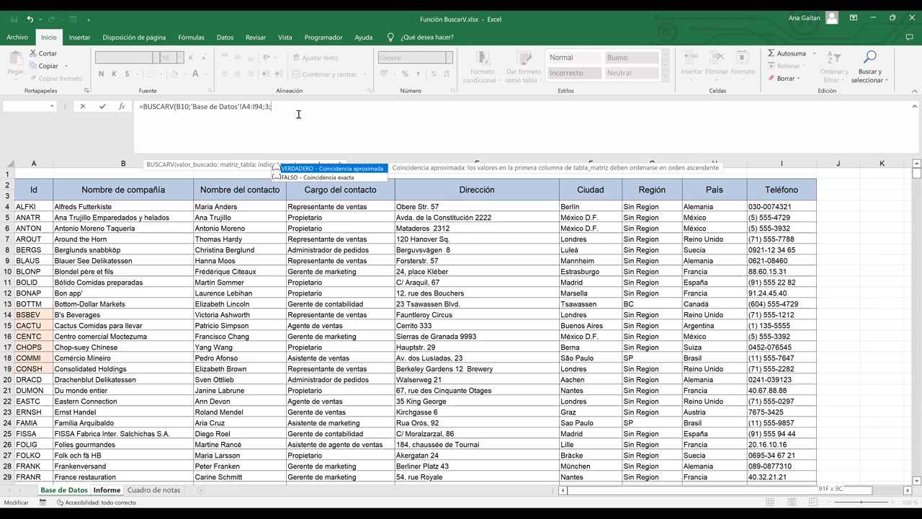
double_click(295, 177)
type(")")
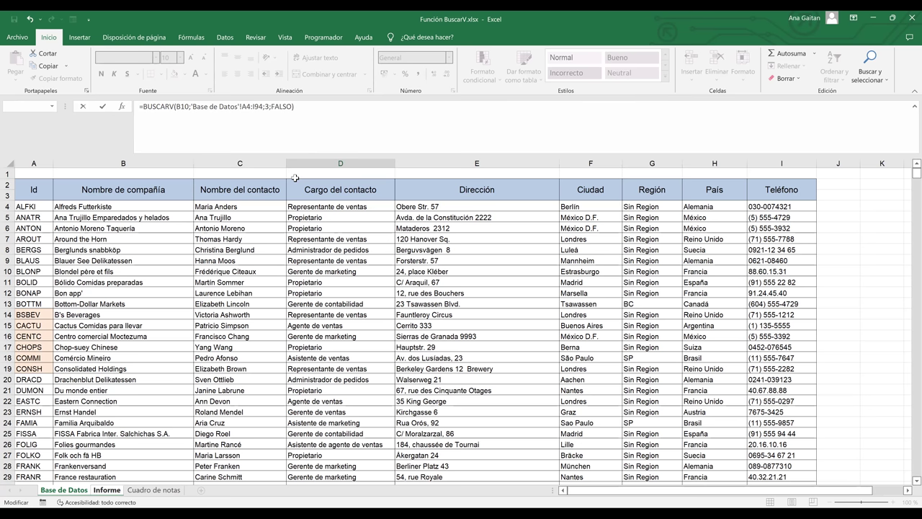
key("Return")
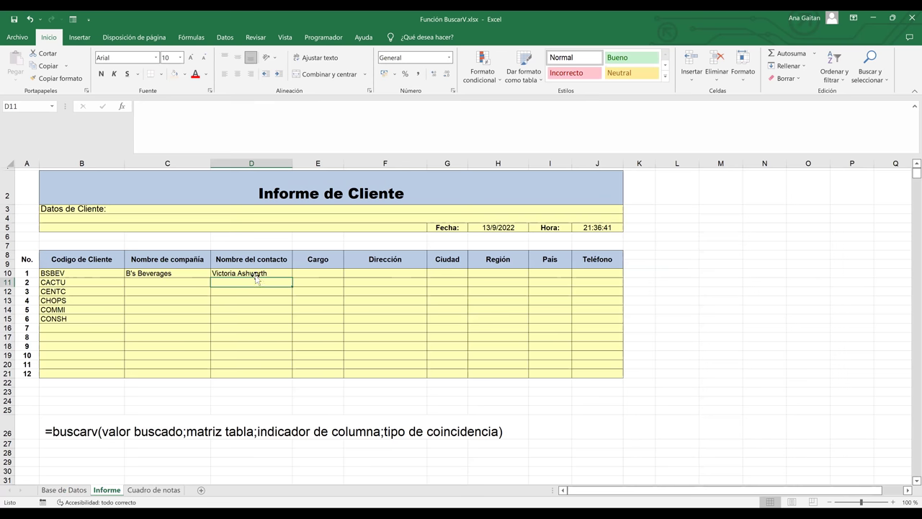
- Check the contact name in D10 against the BSBEV record in the Base de Datos sheet, and return to Informe
left_click(256, 273)
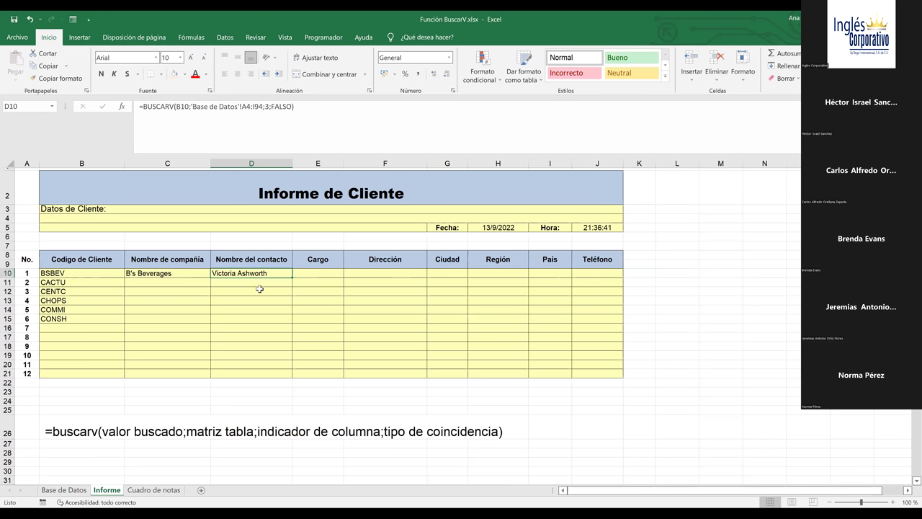
left_click(77, 493)
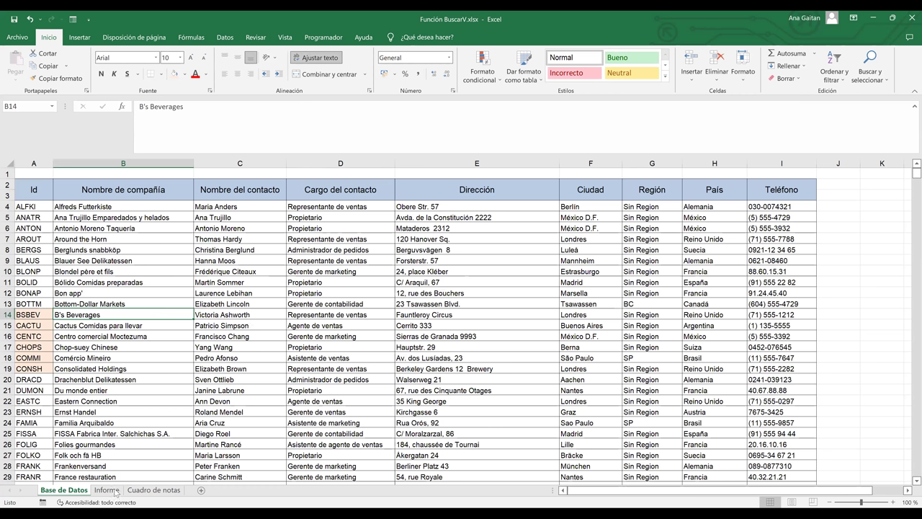
key("ctrl+Page_Down")
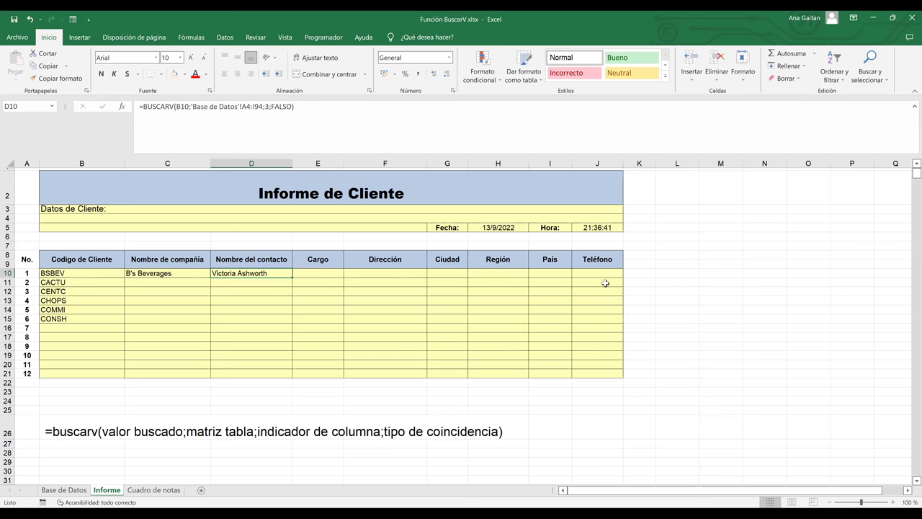
- Start a BUSCARV formula in J10 for the Teléfono column, with b10 as the lookup value followed by a semicolon
left_click(607, 272)
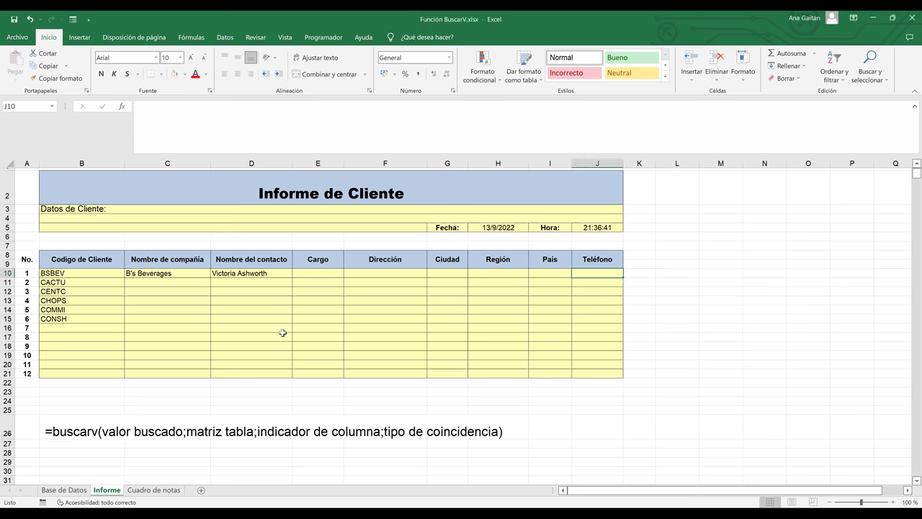
type("=")
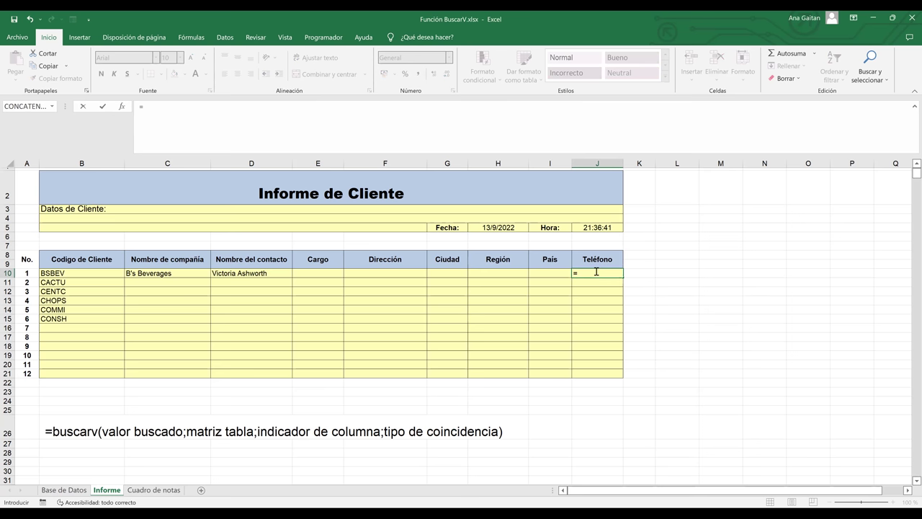
type("busca")
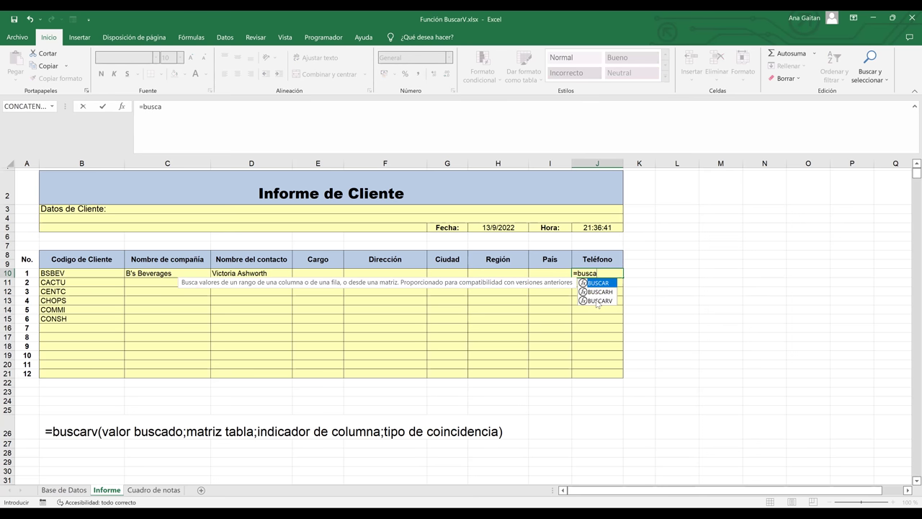
double_click(597, 301)
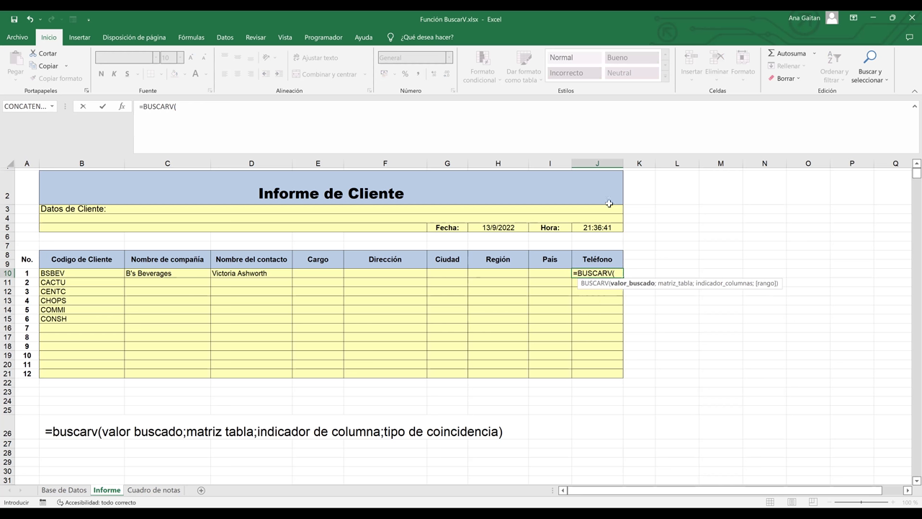
type("e10")
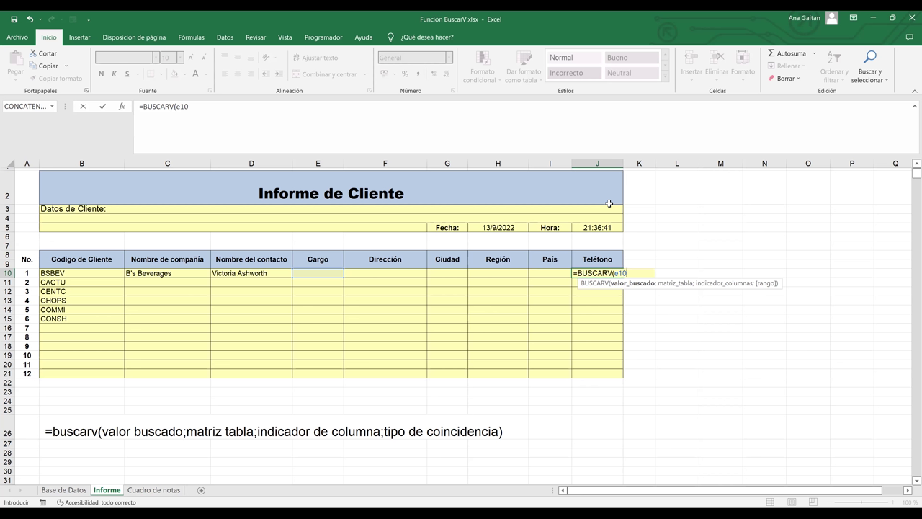
key("BackSpace")
key("BackSpace")
key("BackSpace")
type("b10")
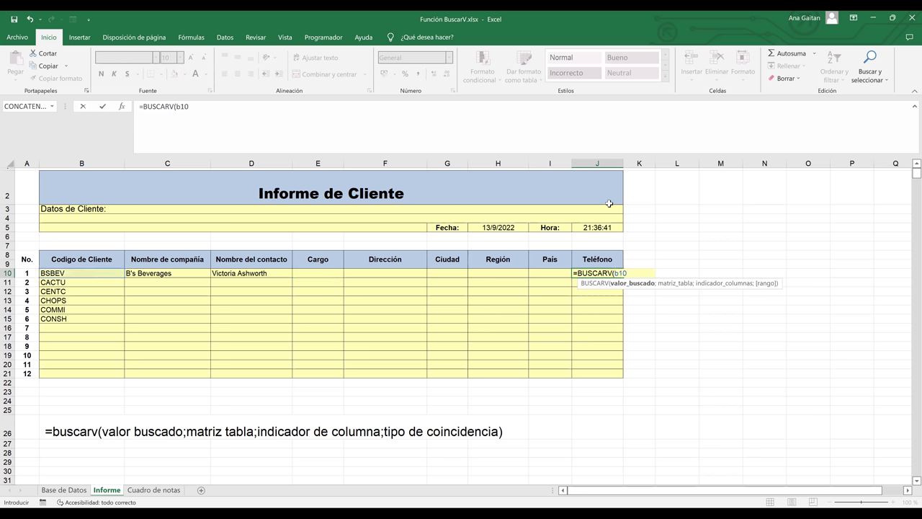
type(";")
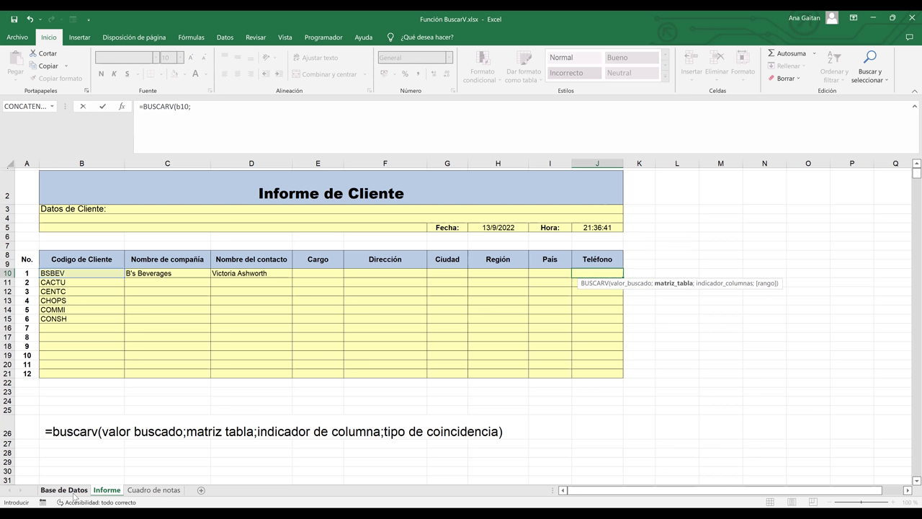
- Add range A4:I94 of the Base de Datos sheet as the lookup table of the J10 formula, followed by a semicolon
left_click(64, 490)
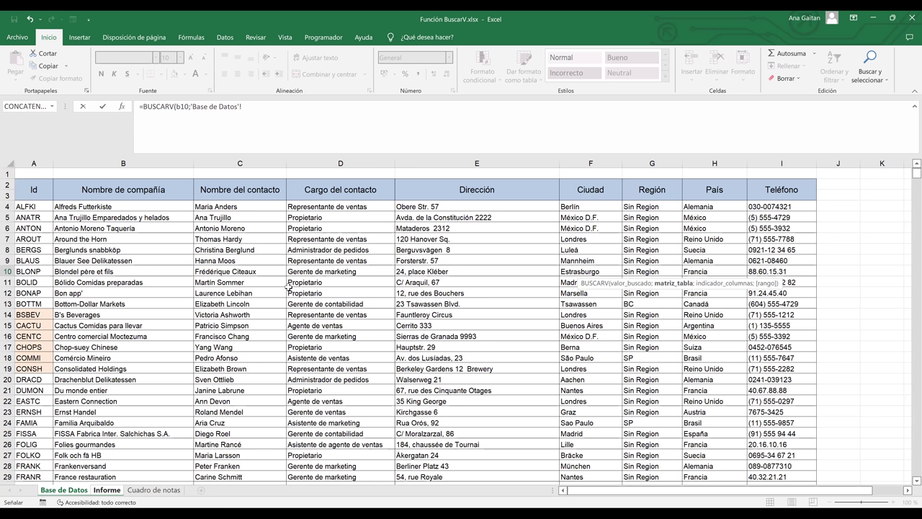
left_click(32, 204)
left_click_drag(33, 203, 813, 207)
key("ctrl+shift+Down")
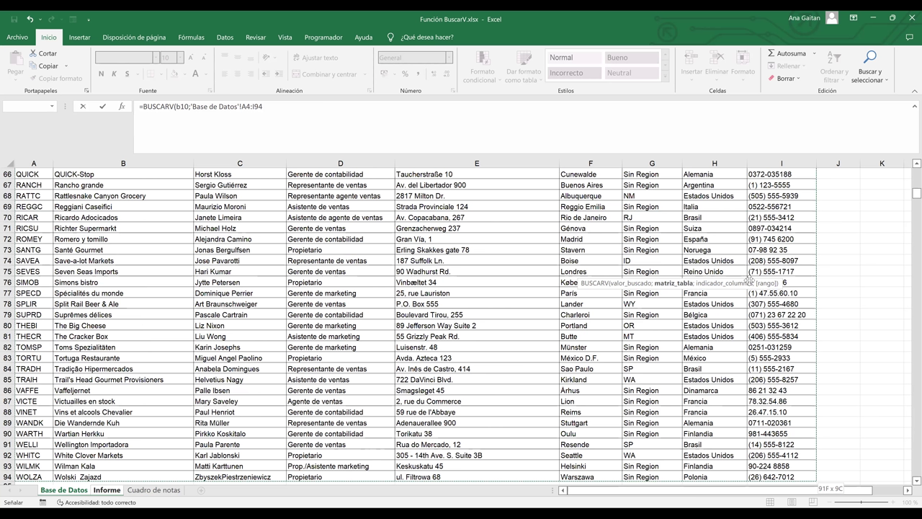
type(";")
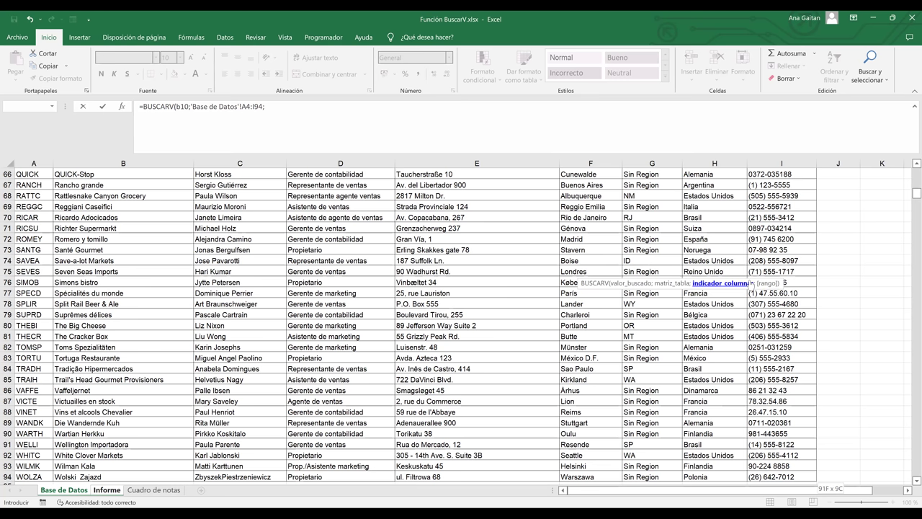
- Complete the J10 formula with column index 9 and exact match FALSO, close the parenthesis and confirm it
left_click_drag(909, 199, 909, 168)
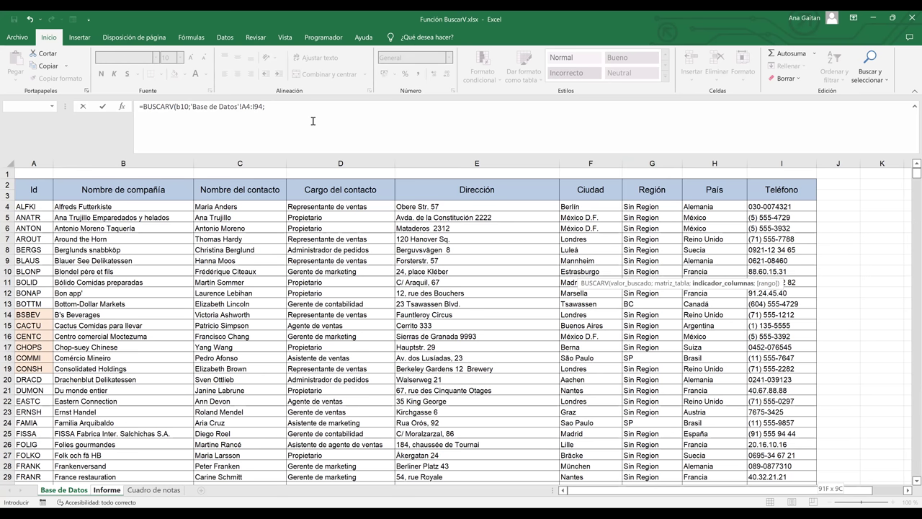
type("9;")
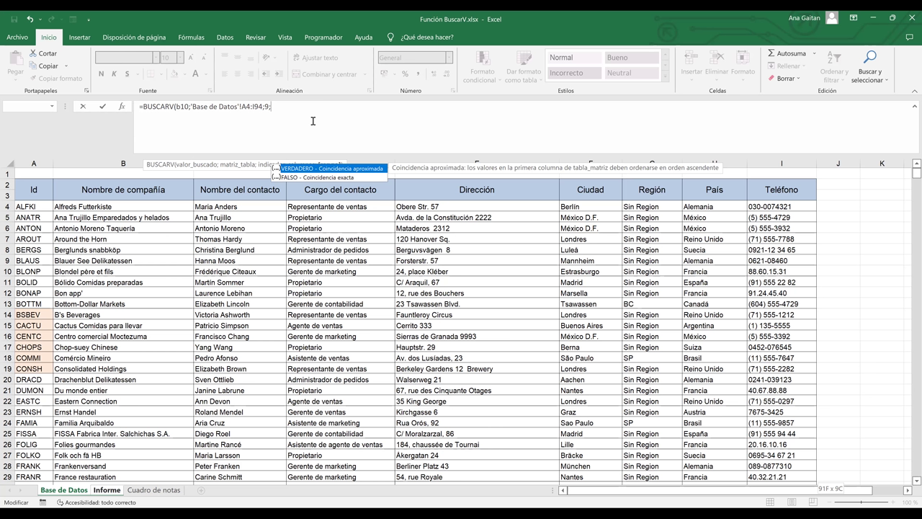
double_click(297, 177)
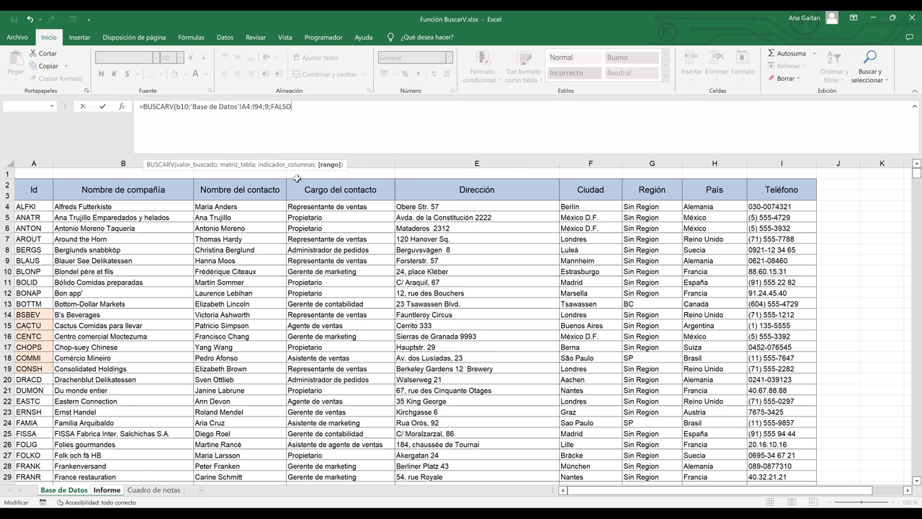
type(")")
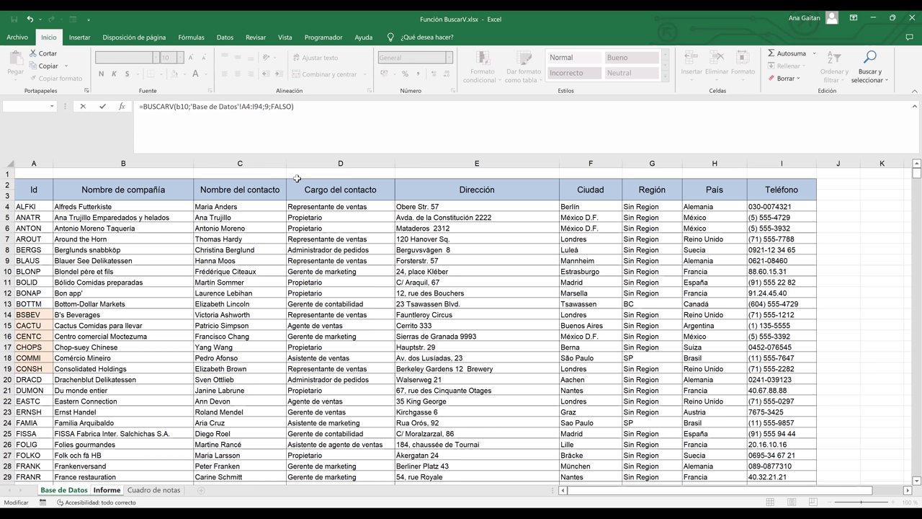
key("Return")
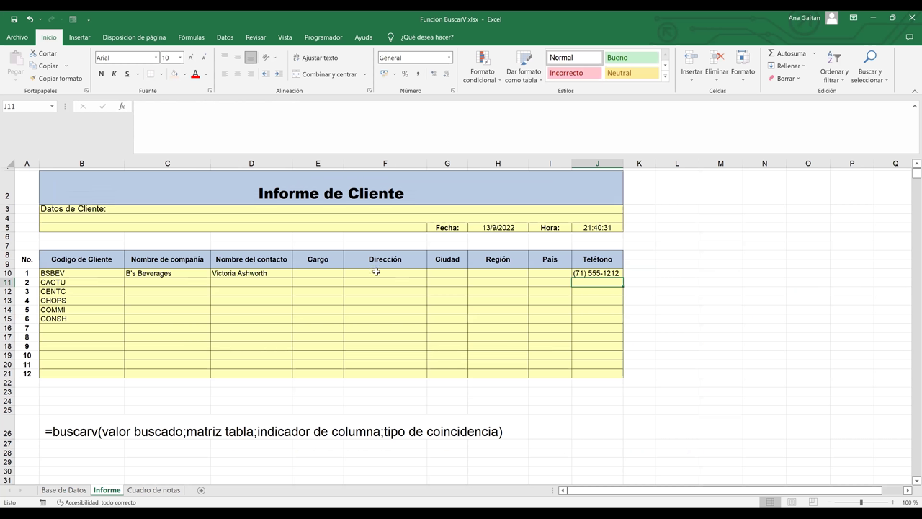
- Compare the phone number in J10 with the BSBEV record in row 14 of Base de Datos, and return to Informe
left_click(614, 272)
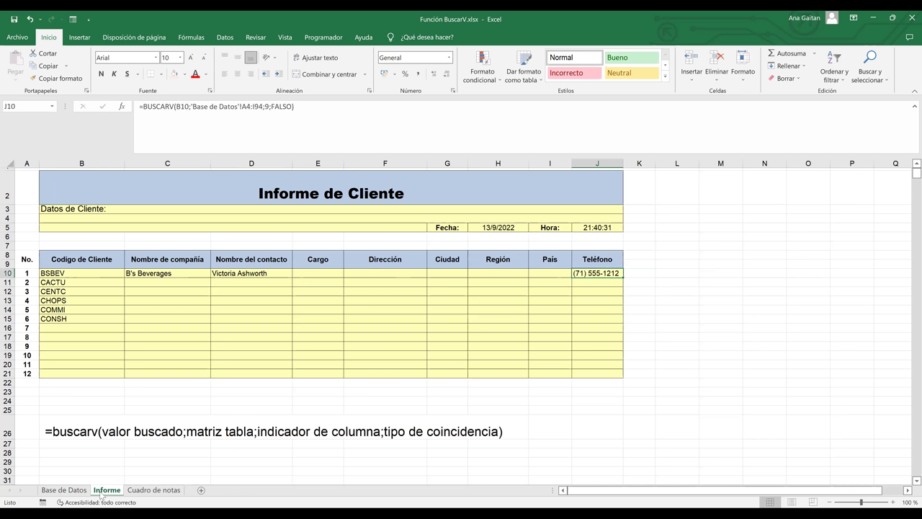
left_click(55, 492)
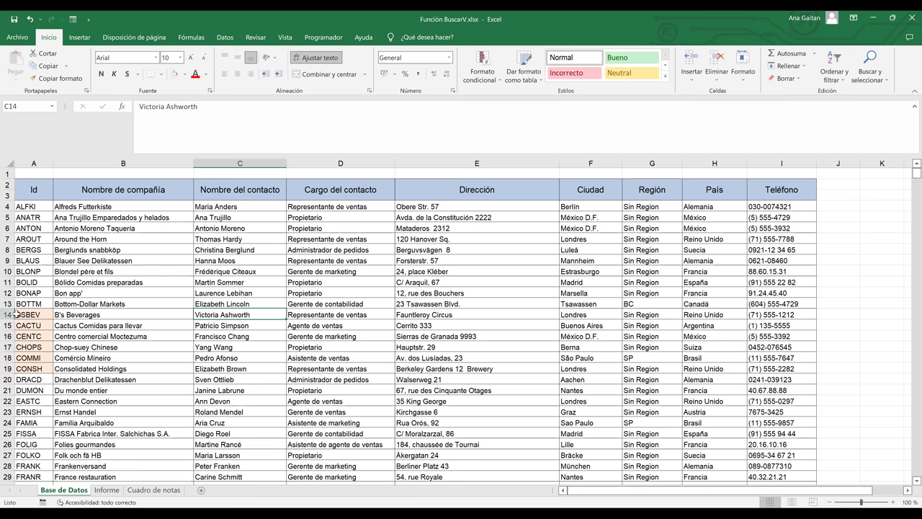
left_click(8, 314)
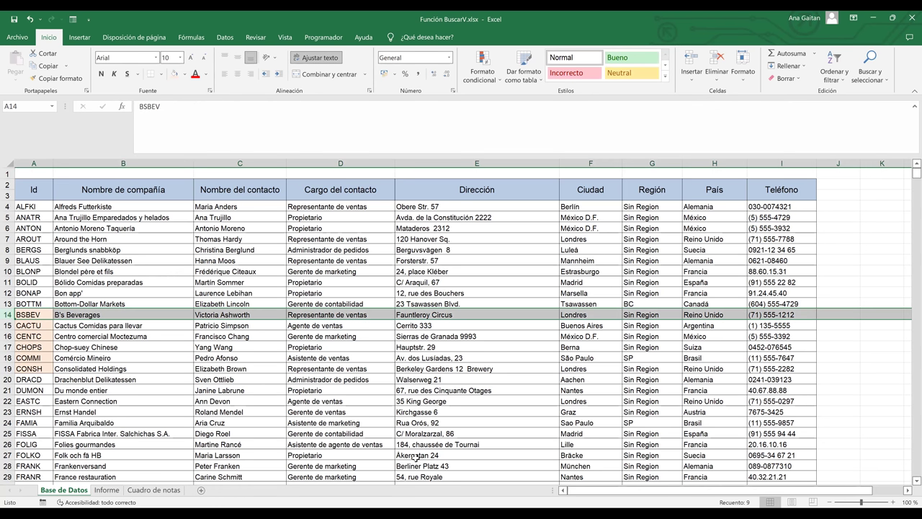
left_click(107, 489)
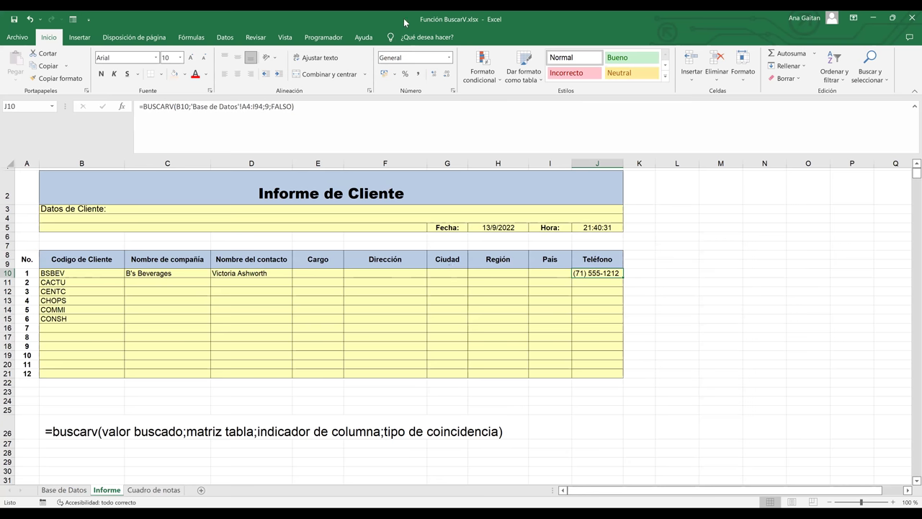
- Start a BUSCARV formula in G10 for the Ciudad column, with B10 as the lookup value followed by a semicolon
key("Left")
key("Left")
key("Left")
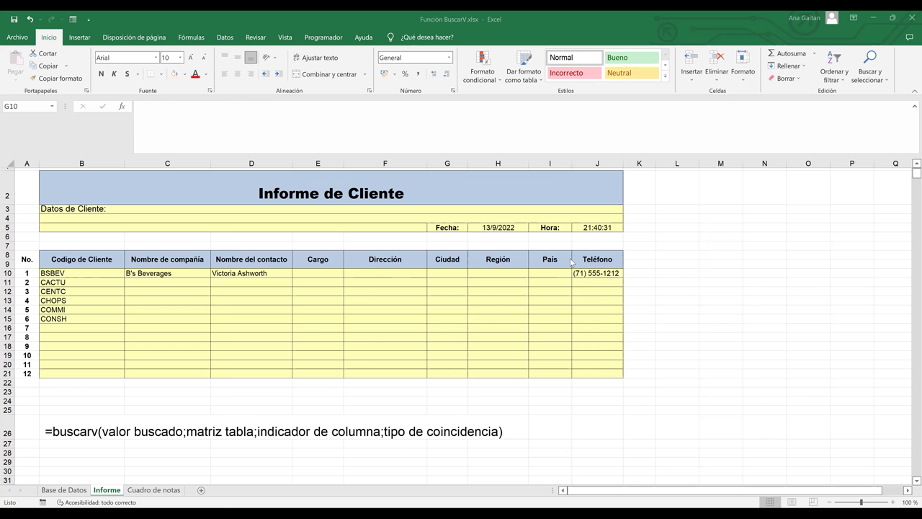
left_click(454, 274)
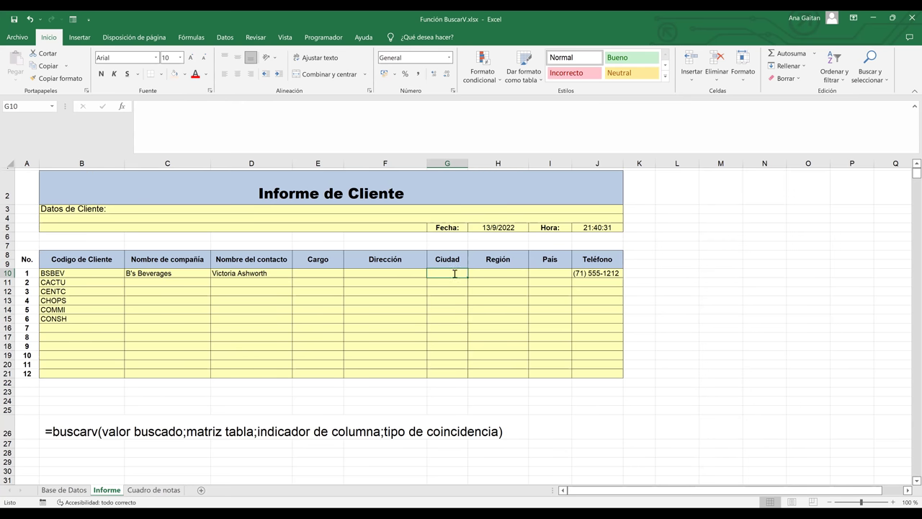
type("=")
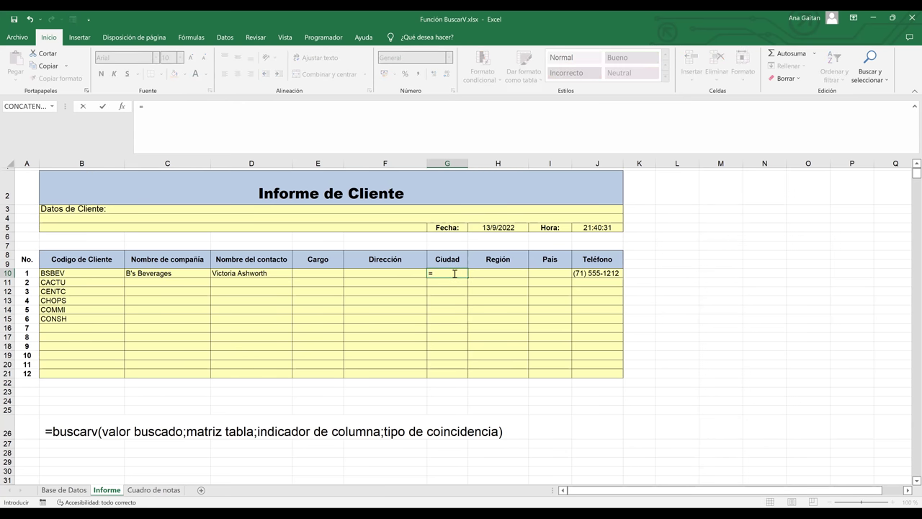
type("bus")
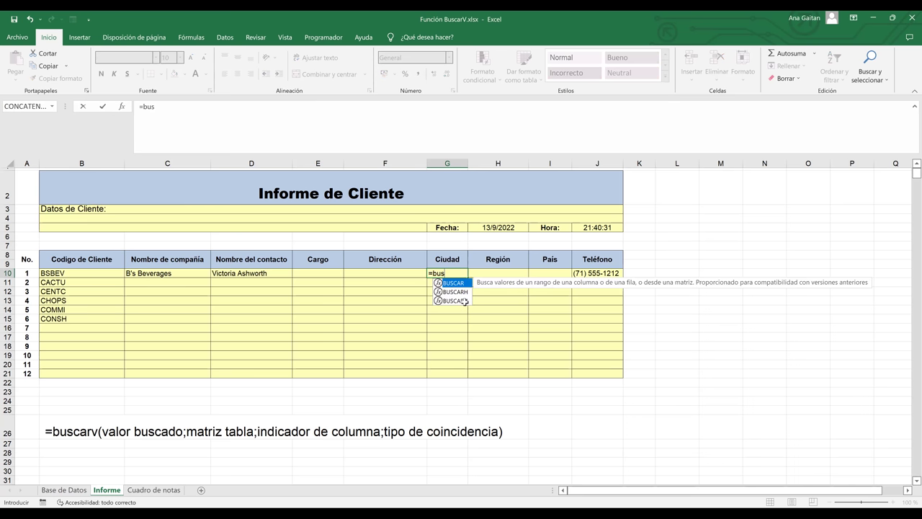
double_click(464, 301)
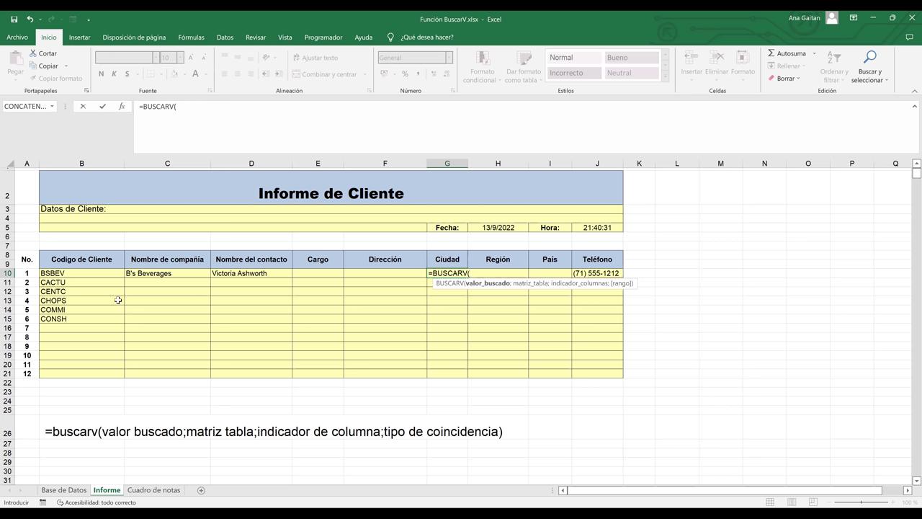
left_click(97, 272)
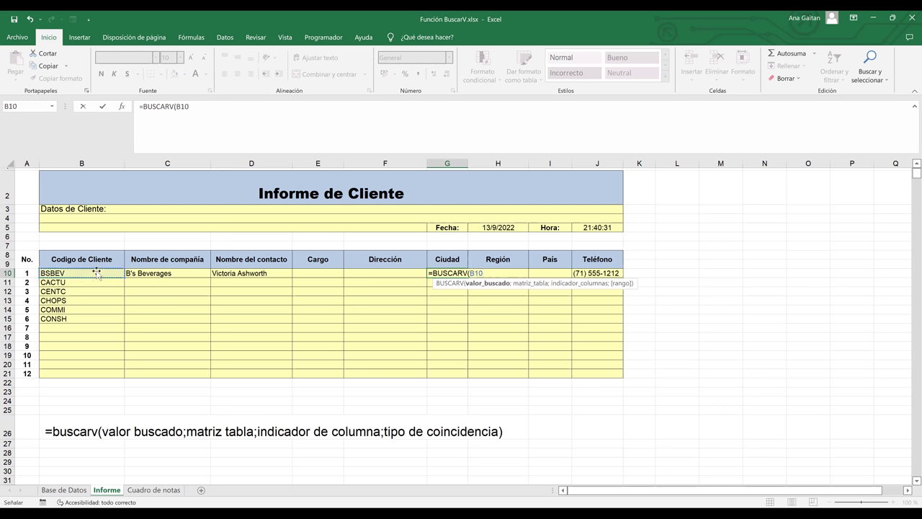
type(";")
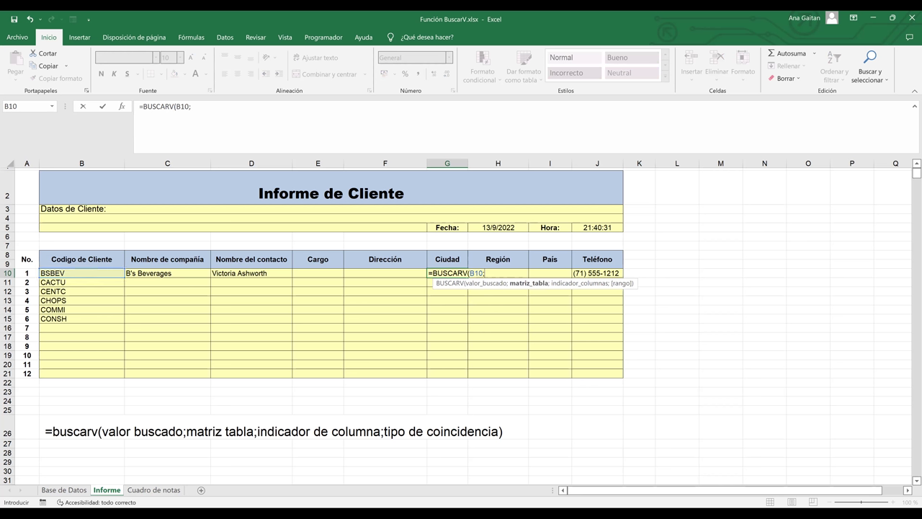
- Add range A4:I94 of the Base de Datos sheet as the lookup table of the G10 formula, followed by a semicolon
left_click(64, 490)
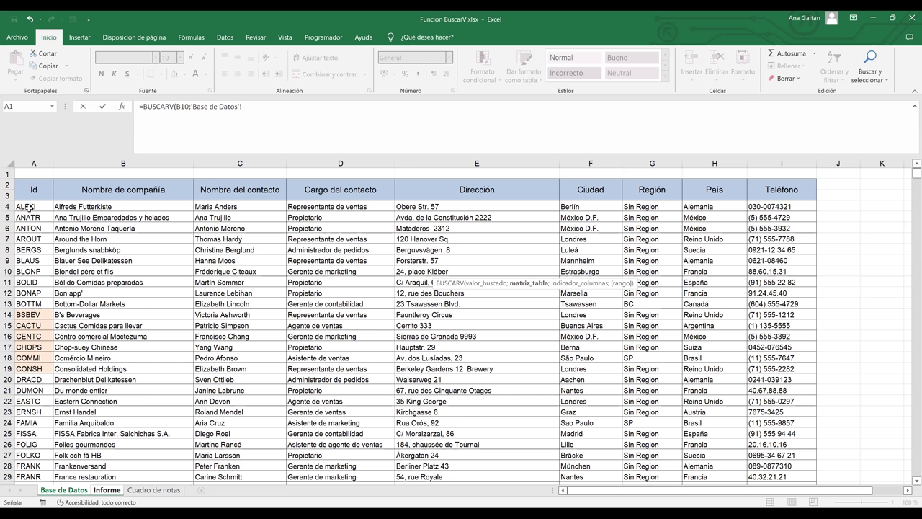
left_click(27, 206)
key("ctrl+shift+End")
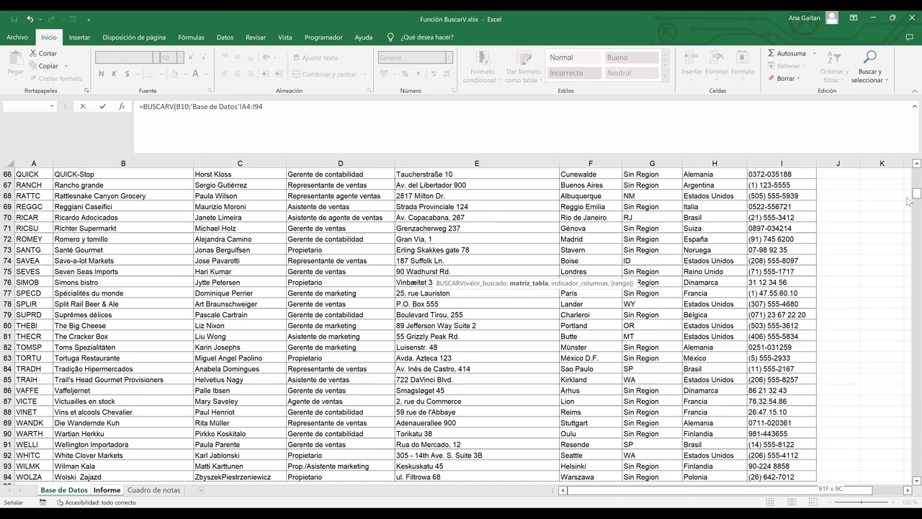
type(";")
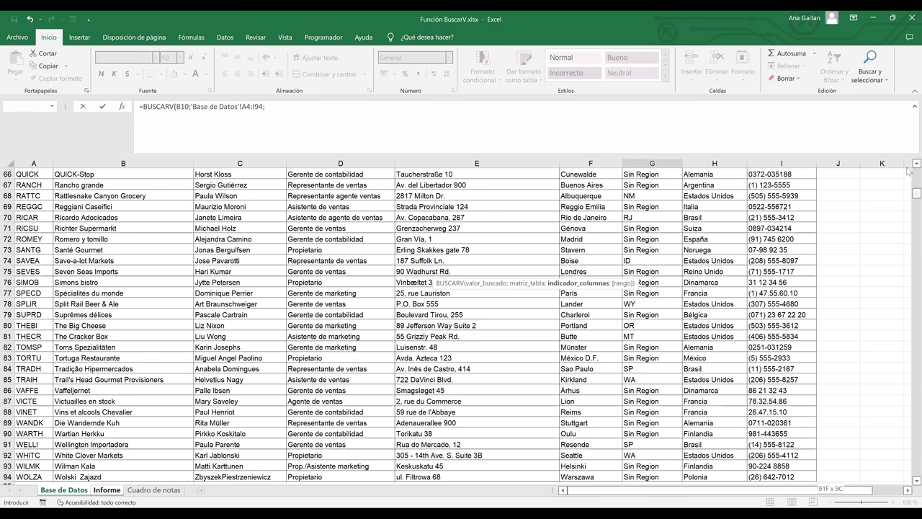
- Complete the G10 formula with column index 6 and exact match FALSO, and confirm it
scroll(908, 171, "up", 20)
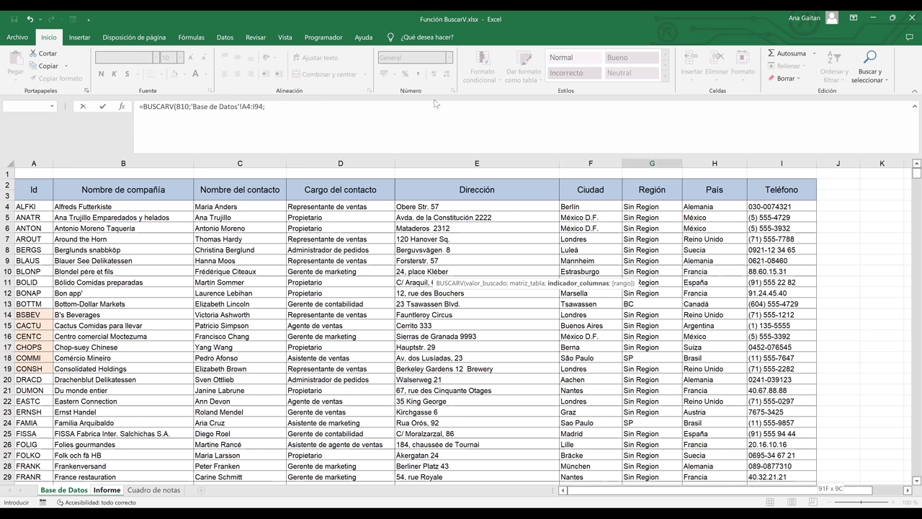
type("6")
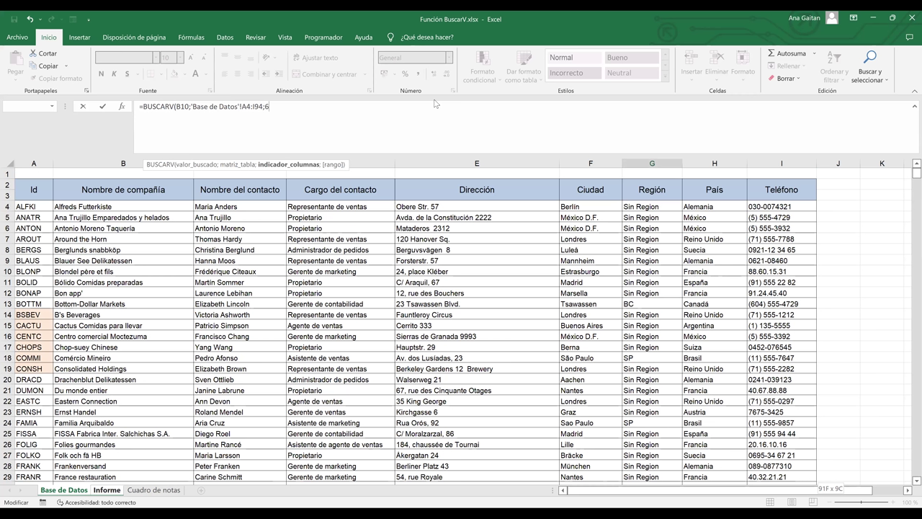
type(";")
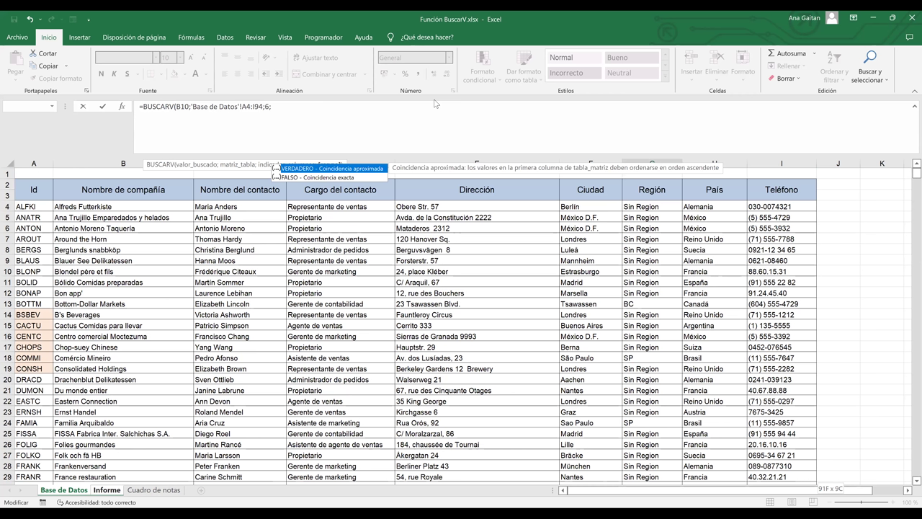
double_click(291, 178)
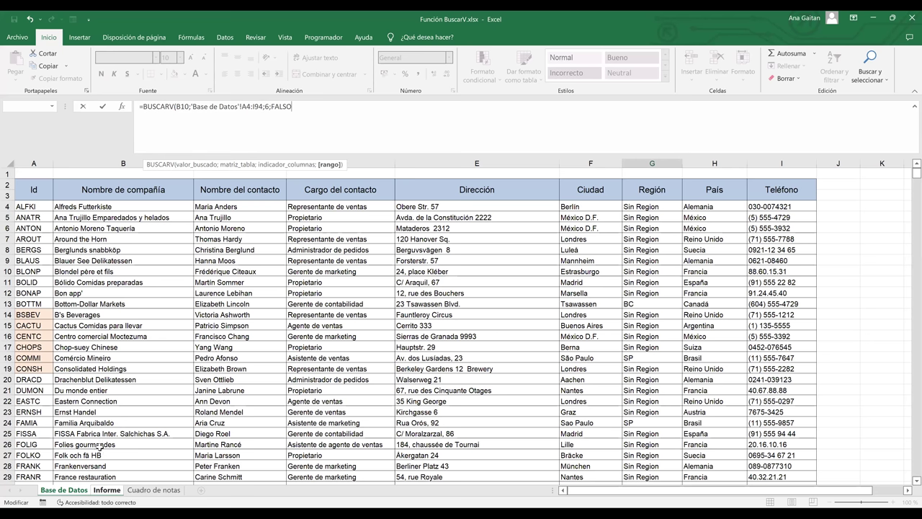
key("Escape")
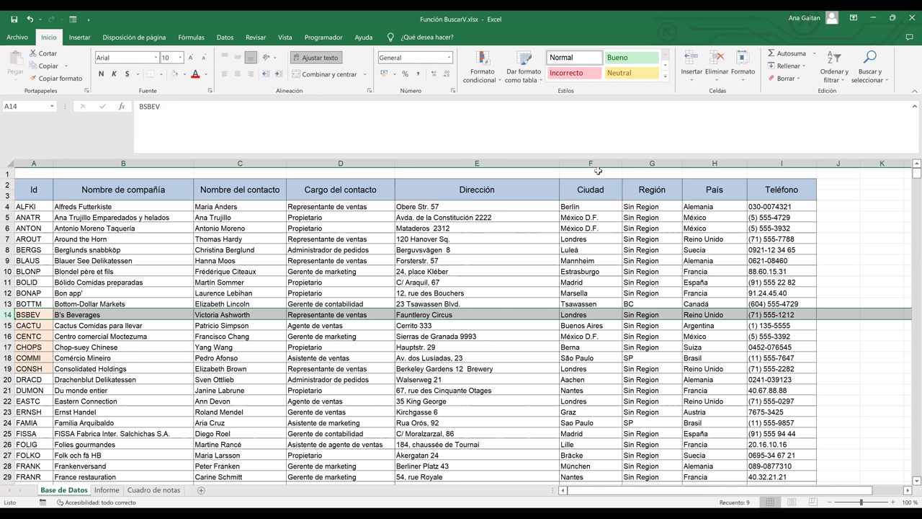
- Check the Ciudad value of the BSBEV record in row 14 of Base de Datos against G10 of Informe
left_click(583, 317)
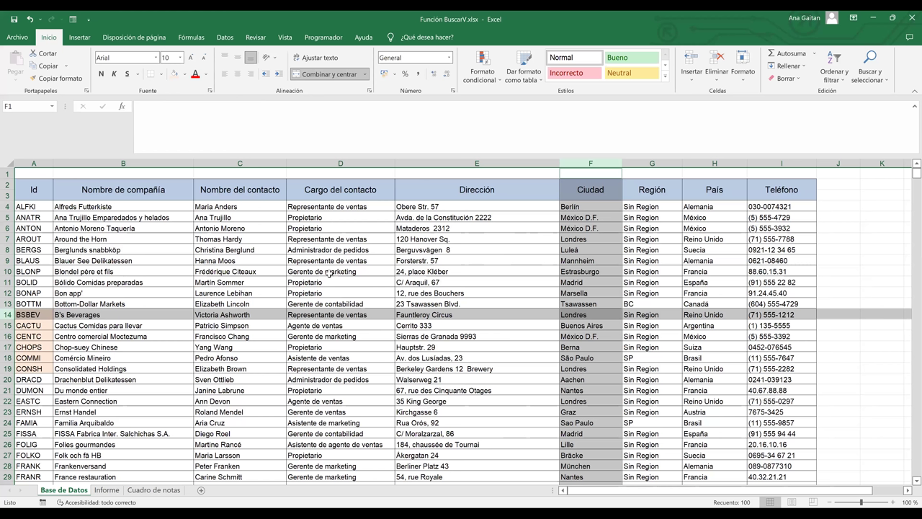
key("ctrl+Page_Down")
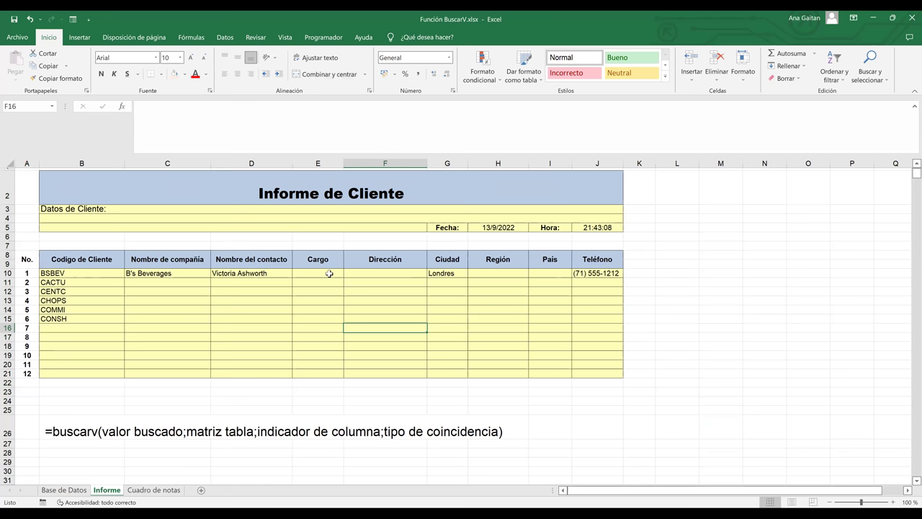
- Start a BUSCARV formula in E10 for the Cargo column, with B10 as the lookup value followed by a semicolon
left_click(317, 300)
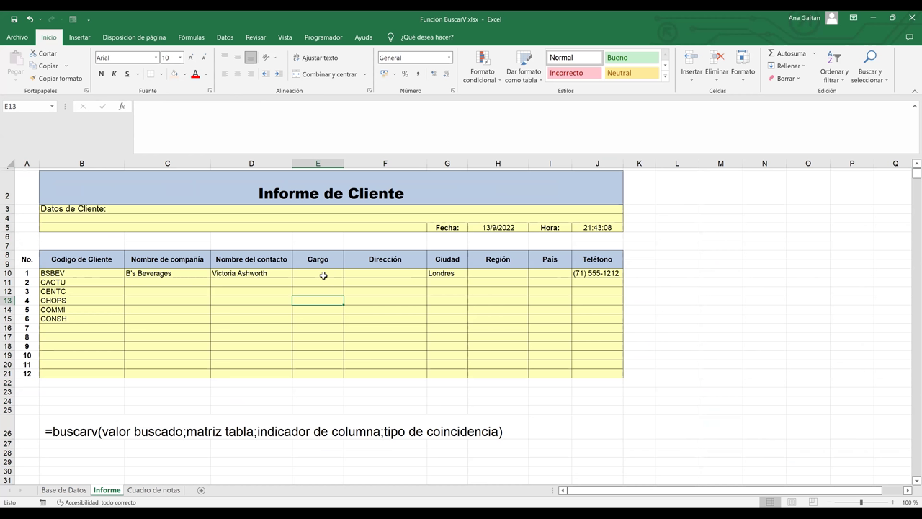
left_click(324, 275)
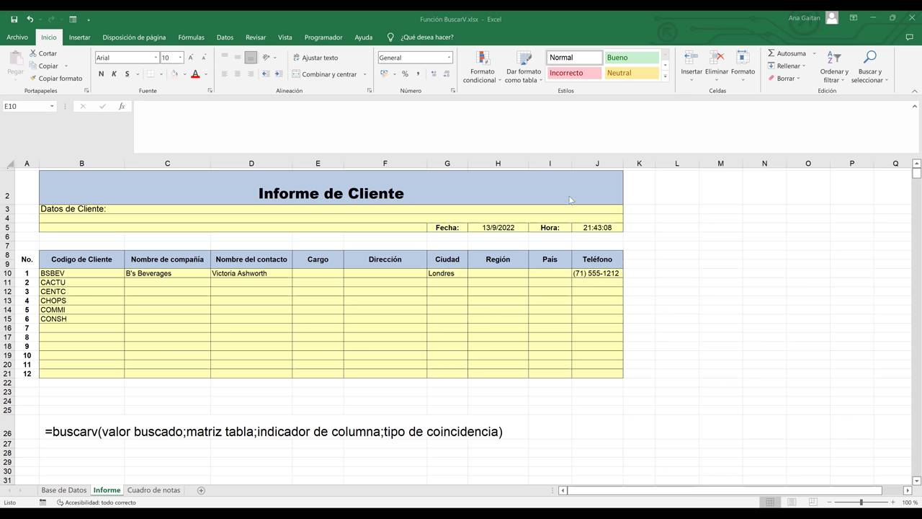
left_click(322, 275)
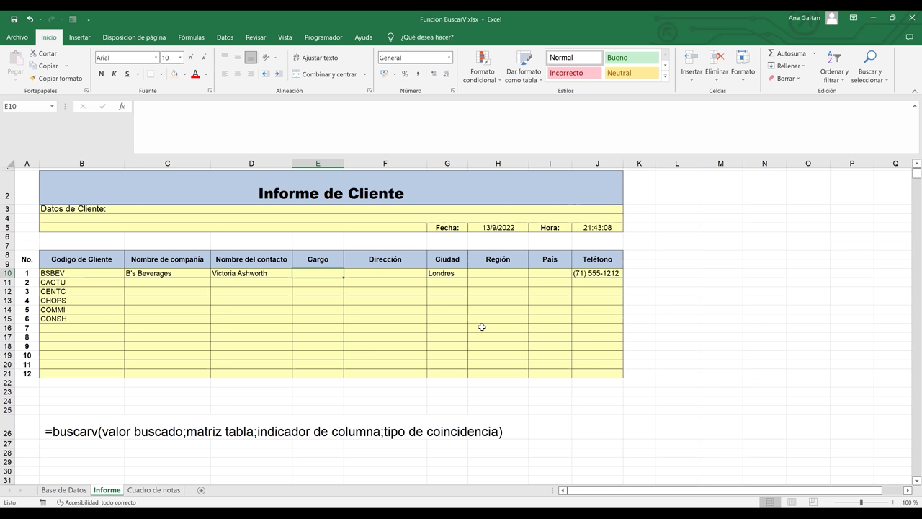
type("=")
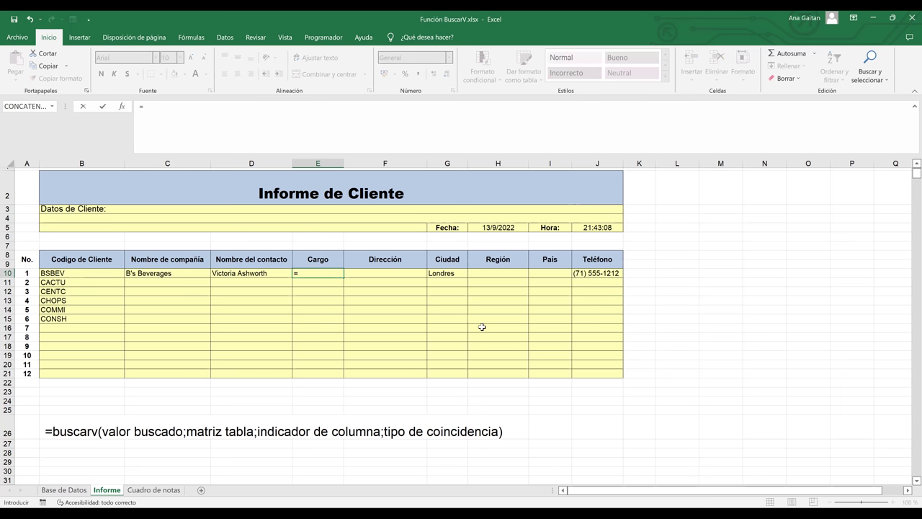
type("bus")
double_click(321, 300)
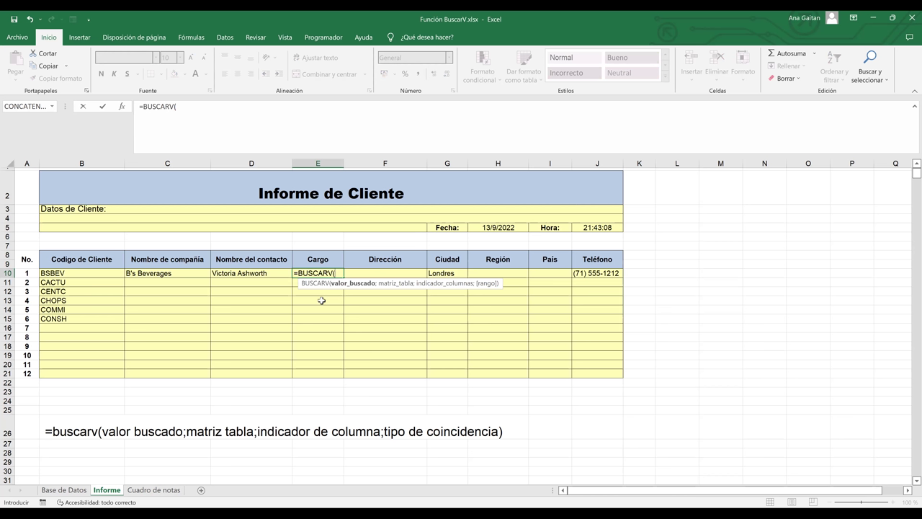
left_click(86, 272)
type(";")
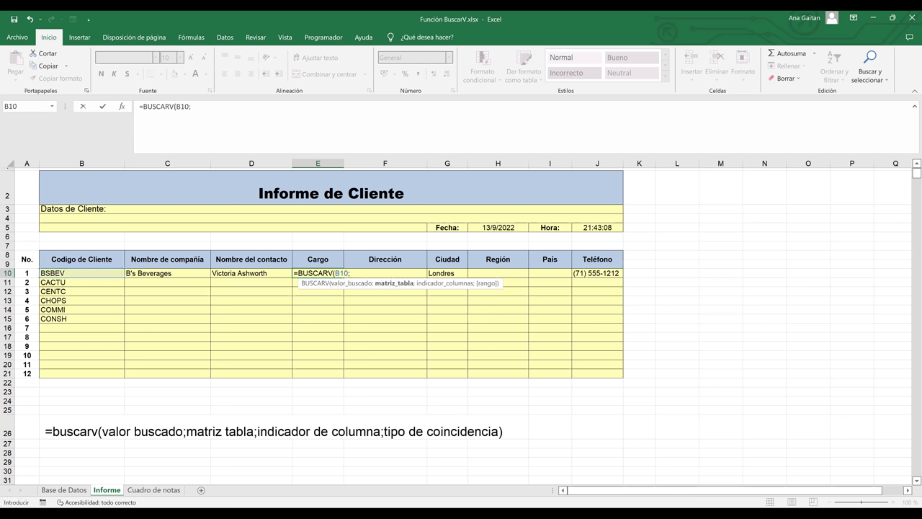
- Add range A4:I94 of the Base de Datos sheet as the lookup table of the E10 formula
left_click(72, 491)
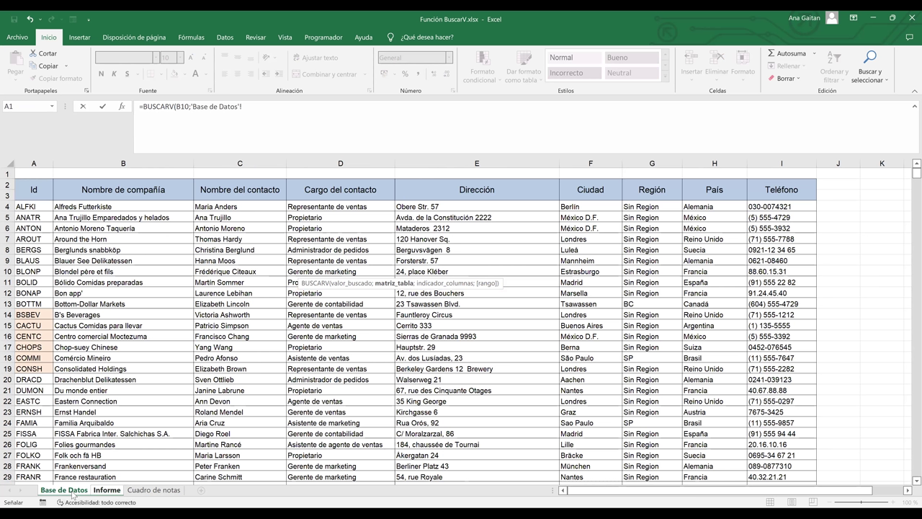
left_click(19, 206)
key("ctrl+shift+Right")
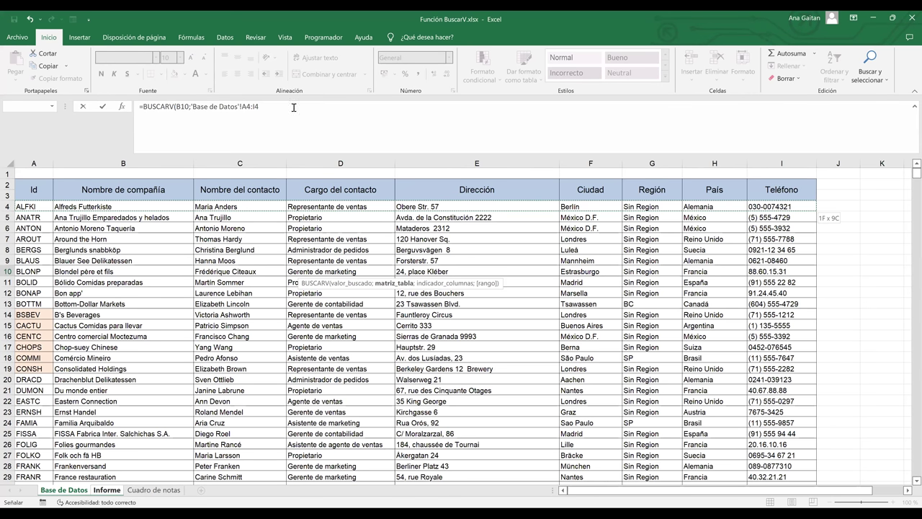
key("ctrl+shift+Down")
- Complete the E10 formula with column index 4 and exact match FALSO, and confirm it
type(";4")
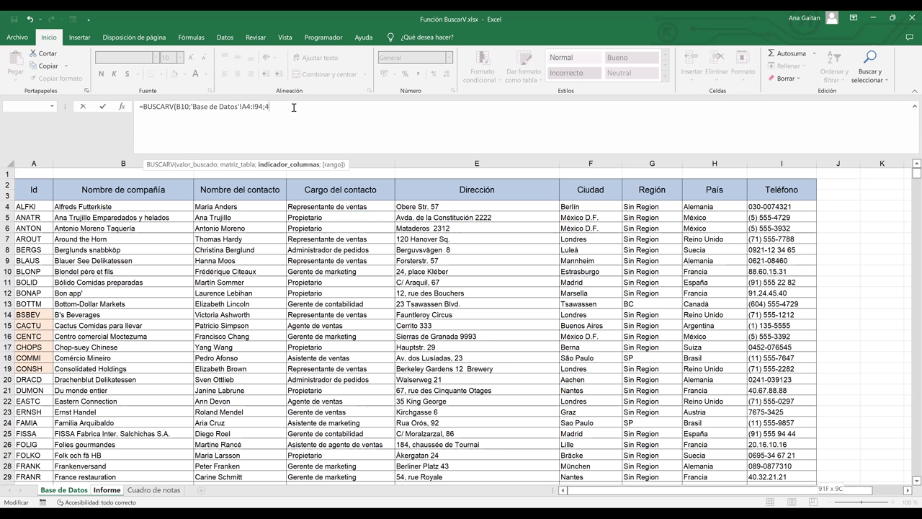
type(";")
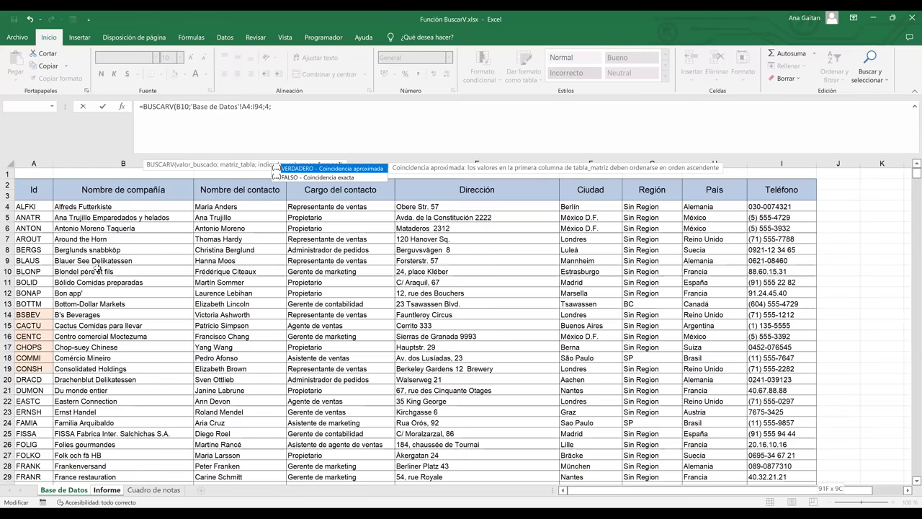
key("Return")
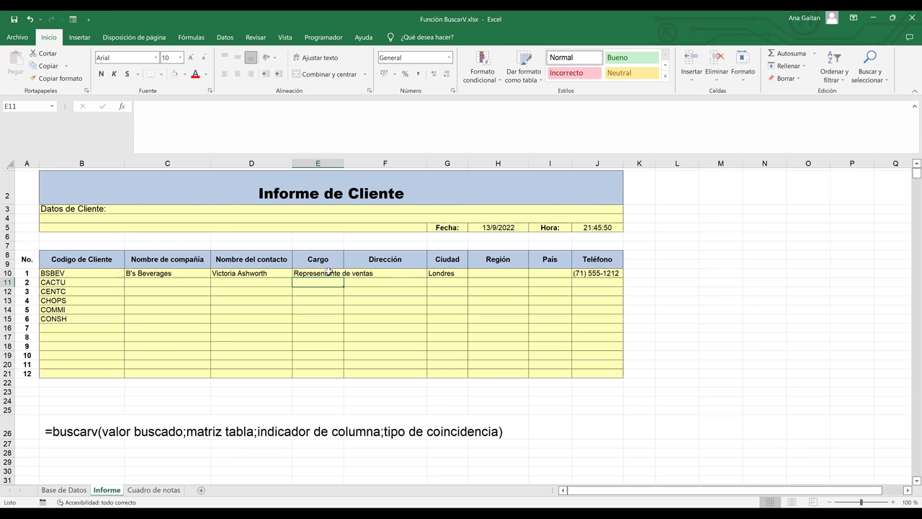
- Widen the Cargo column (E) of the report so the full job title in E10 fits
key("Up")
left_click_drag(345, 165, 389, 164)
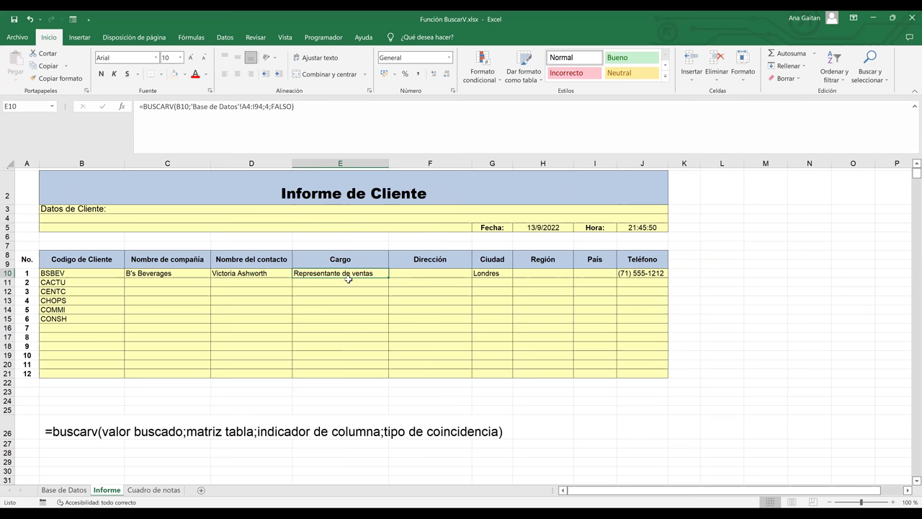
key("Down")
key("Down")
key("Down")
key("Down")
key("Down")
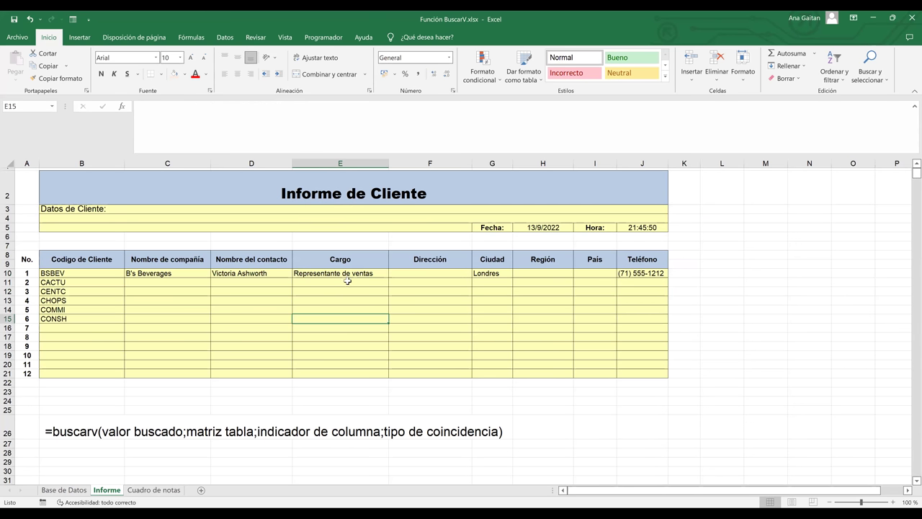
key("Up")
key("Up")
key("Up")
key("Up")
key("Up")
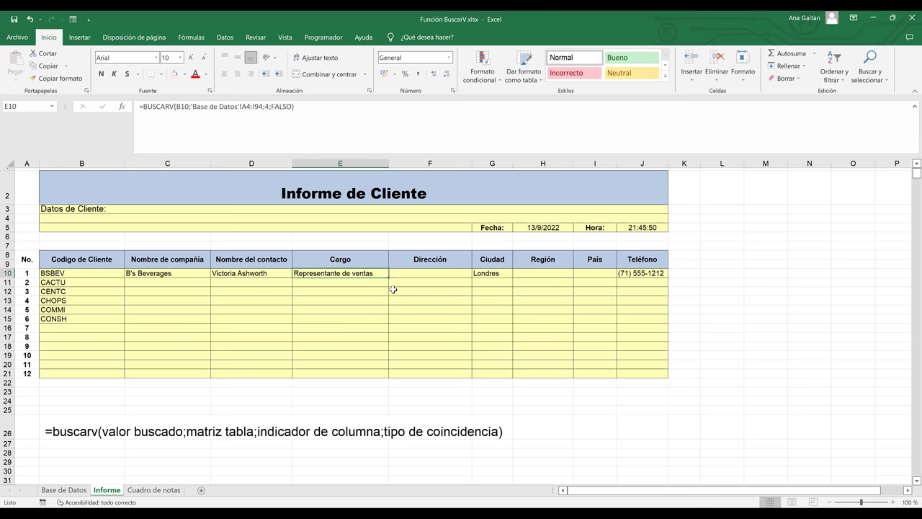
- Compare the job title in E10 with the BSBEV record in row 14 of Base de Datos, and return to Informe
left_click(77, 490)
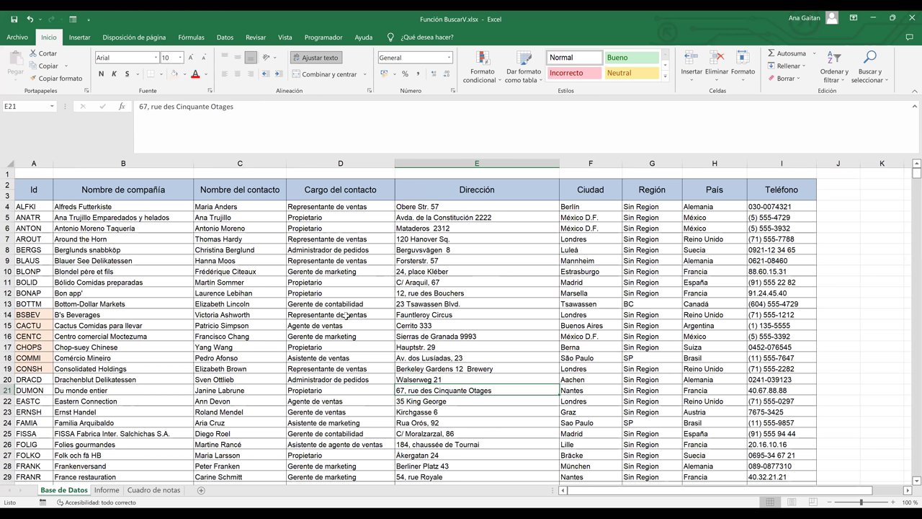
left_click(104, 493)
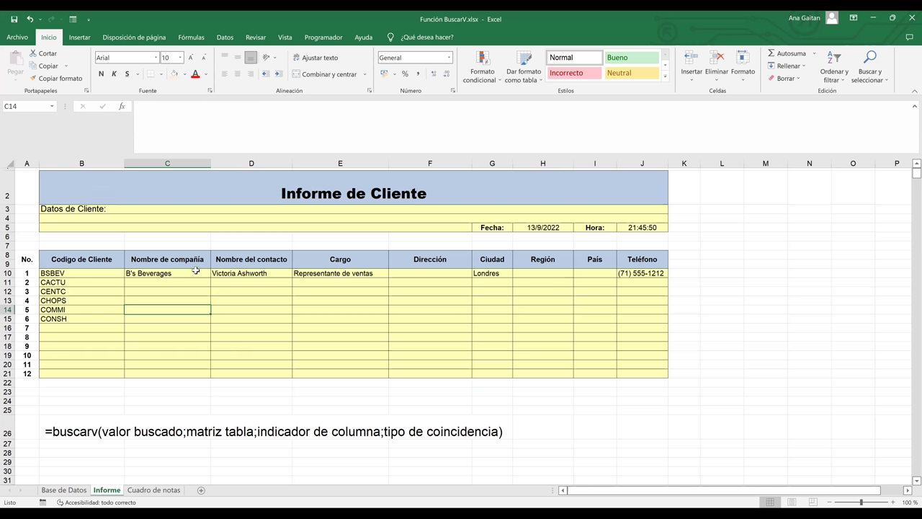
- Copy the Nombre de compañía formula from C10 down to C15 for the remaining client codes
left_click(196, 272)
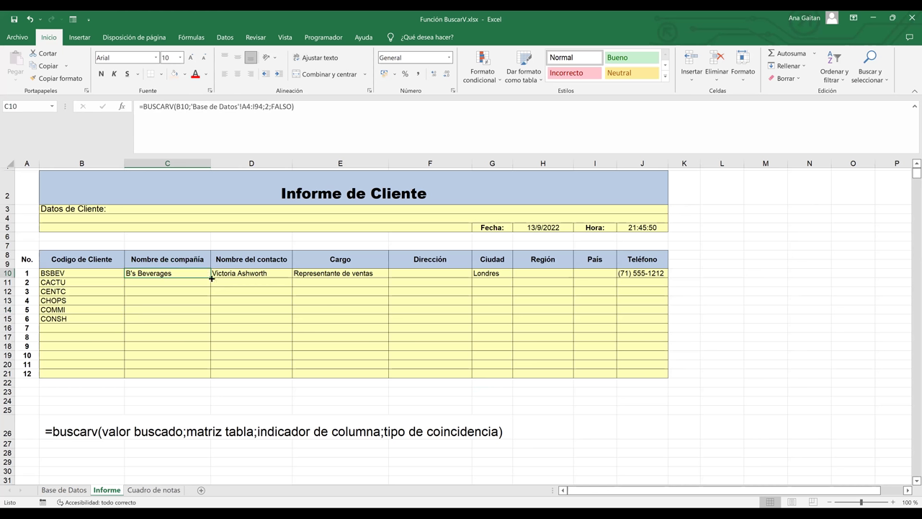
left_click_drag(211, 278, 254, 317)
left_click(248, 318)
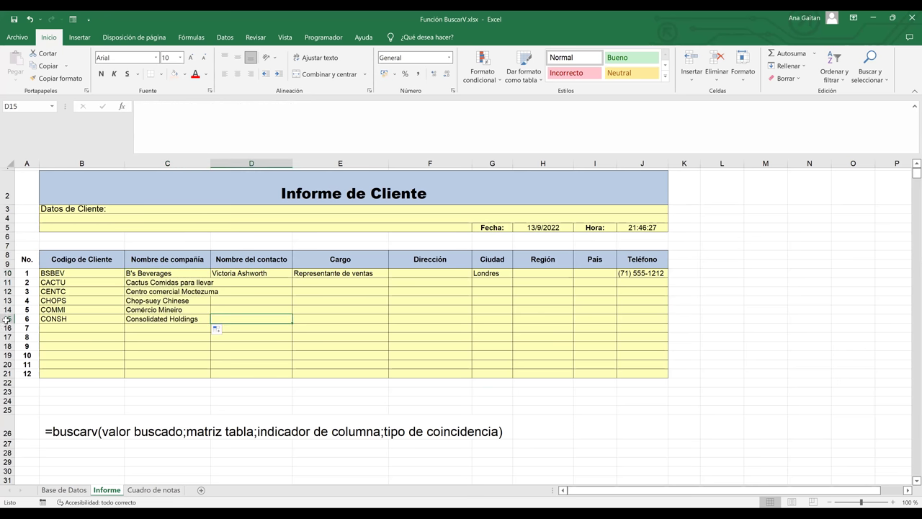
- Compare the CONSH row of the report with its record in Base de Datos, and return to Informe
left_click(7, 318)
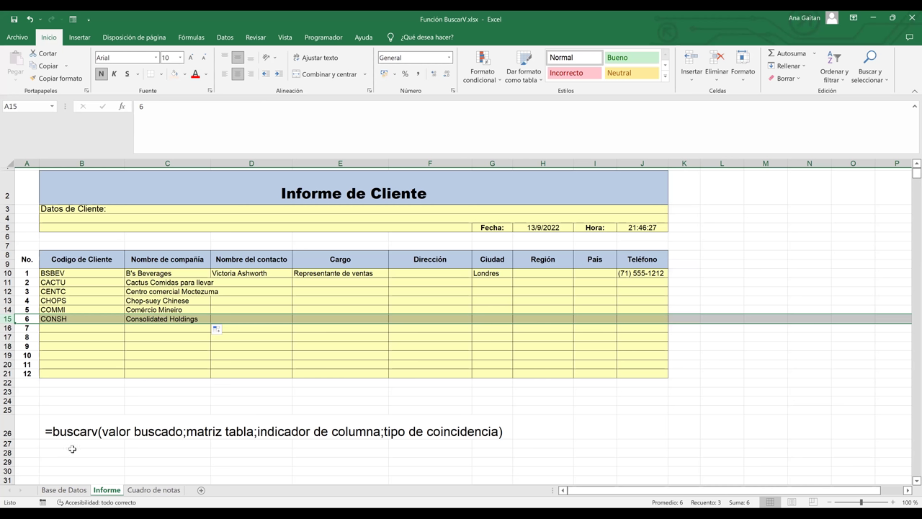
left_click(70, 494)
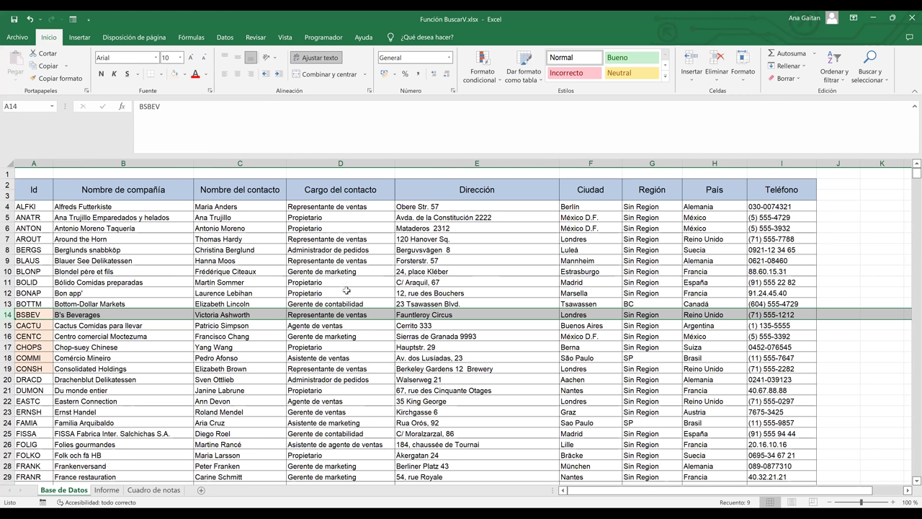
key("ctrl+Page_Down")
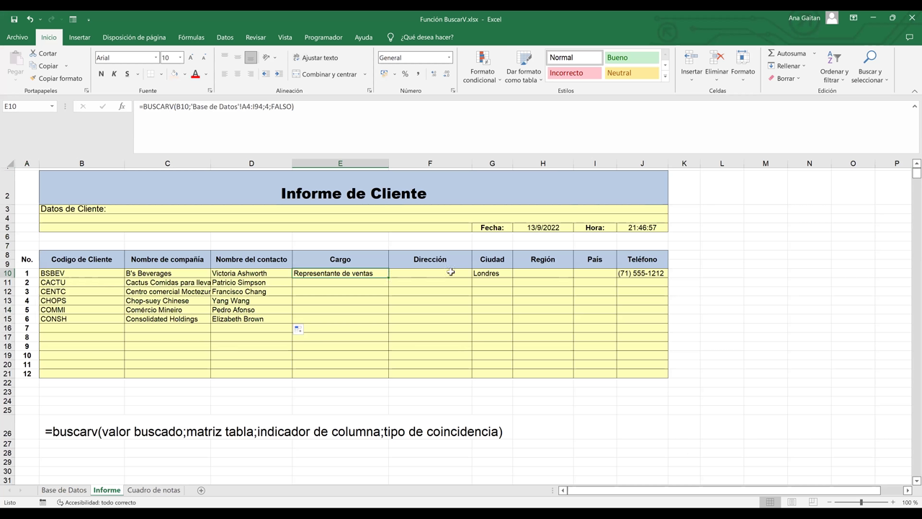
- Copy the contact, Cargo, Ciudad and Teléfono formulas from row 10 down to row 15 of the report
left_click(508, 277)
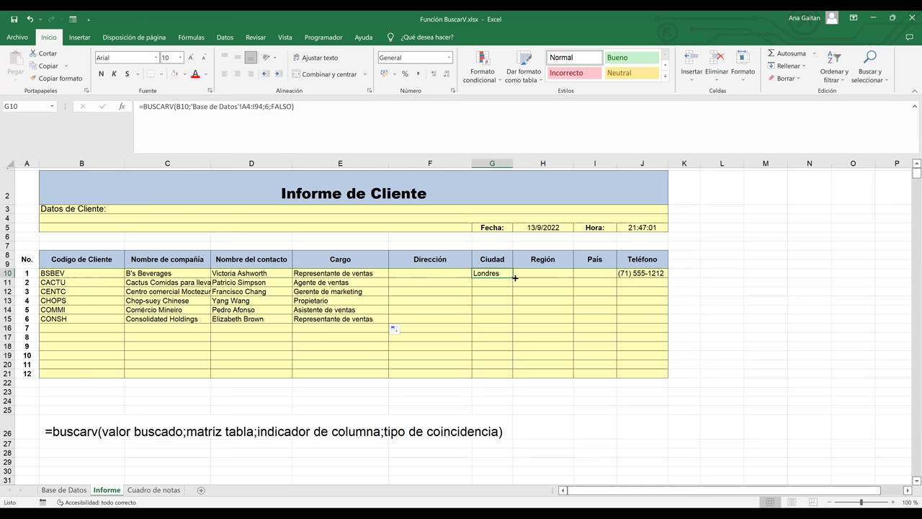
left_click_drag(509, 301, 658, 320)
left_click_drag(658, 320, 532, 317)
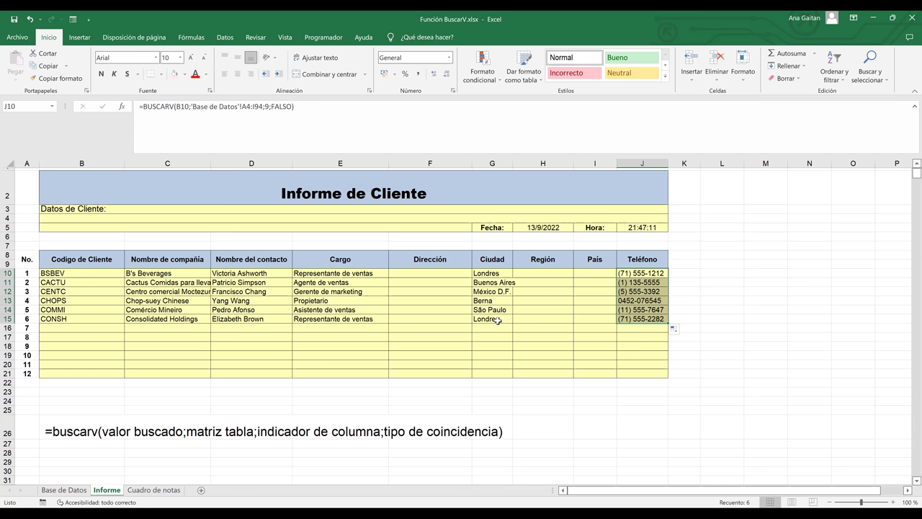
- Compare the CONSH phone in J15 with row 19 of Base de Datos, and return to Informe
left_click(648, 319)
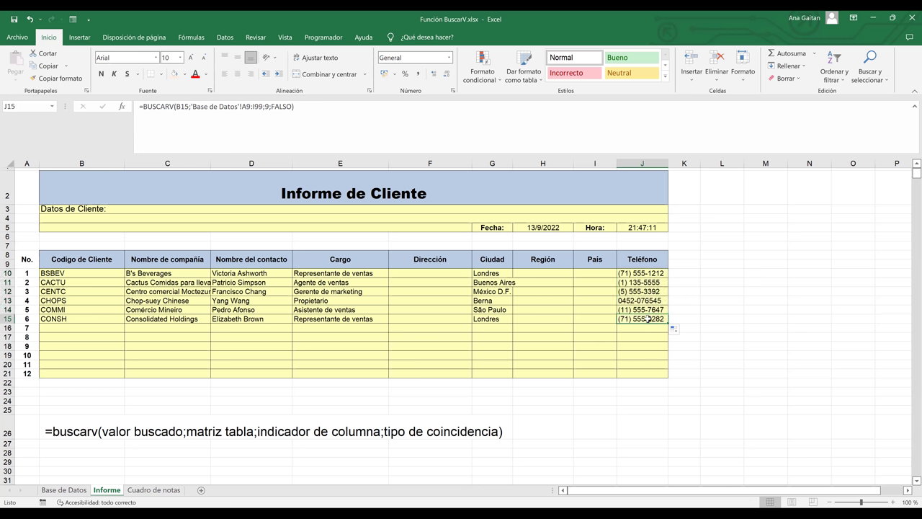
left_click(63, 490)
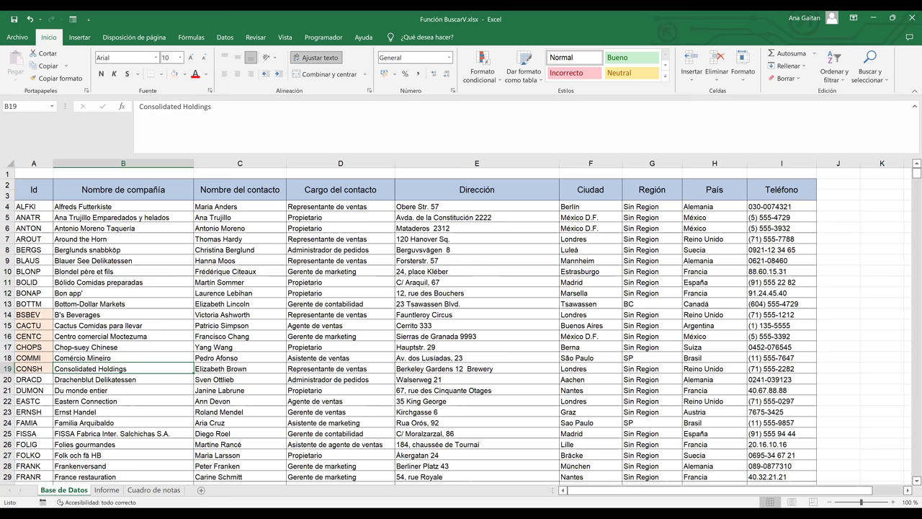
left_click(7, 368)
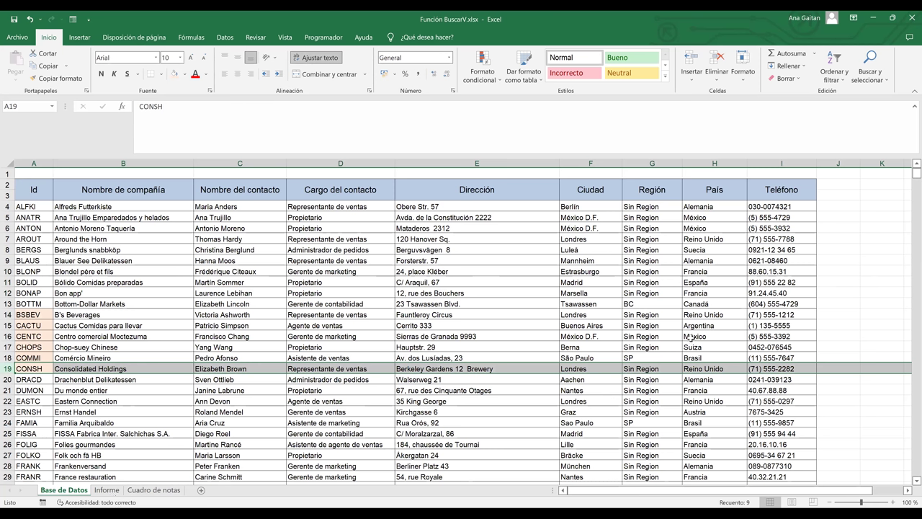
key("ctrl+Page_Down")
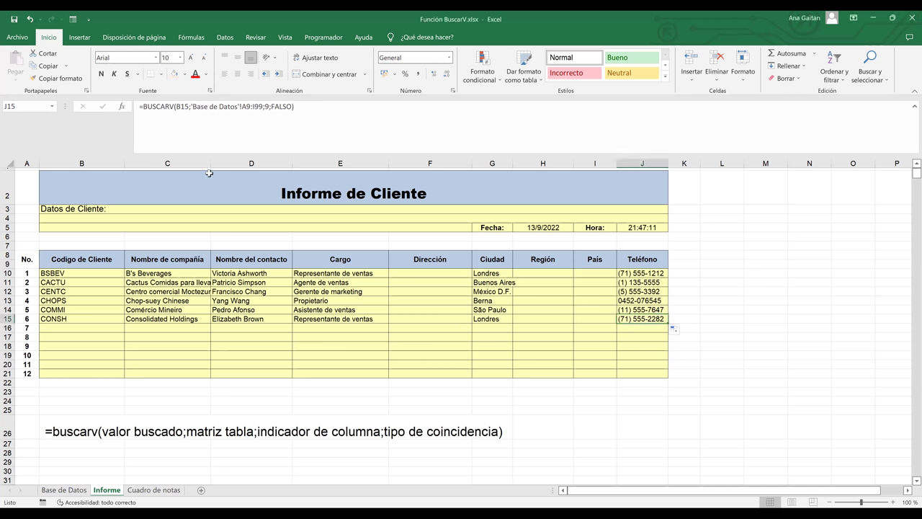
- Widen the Nombre de compañía (C) and Ciudad (G) columns of the report so their longest entries fit
left_click_drag(209, 165, 234, 172)
left_click(367, 318)
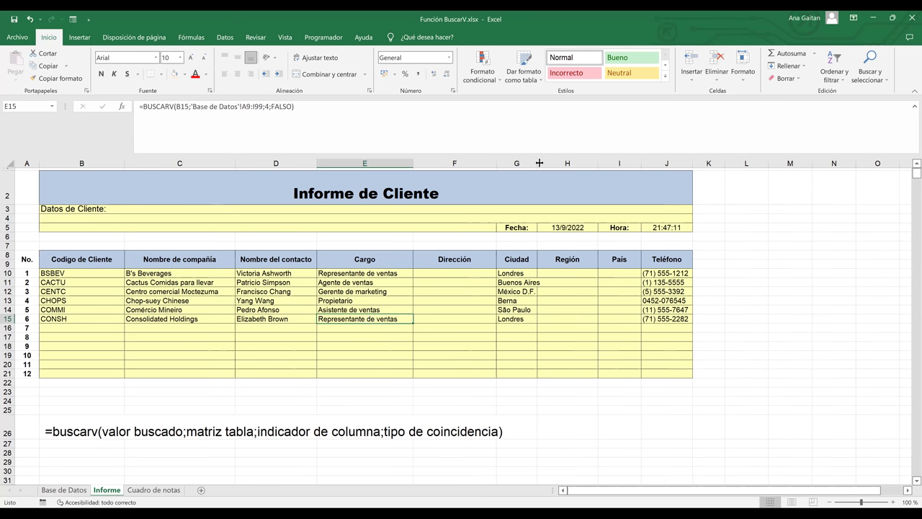
left_click(635, 327)
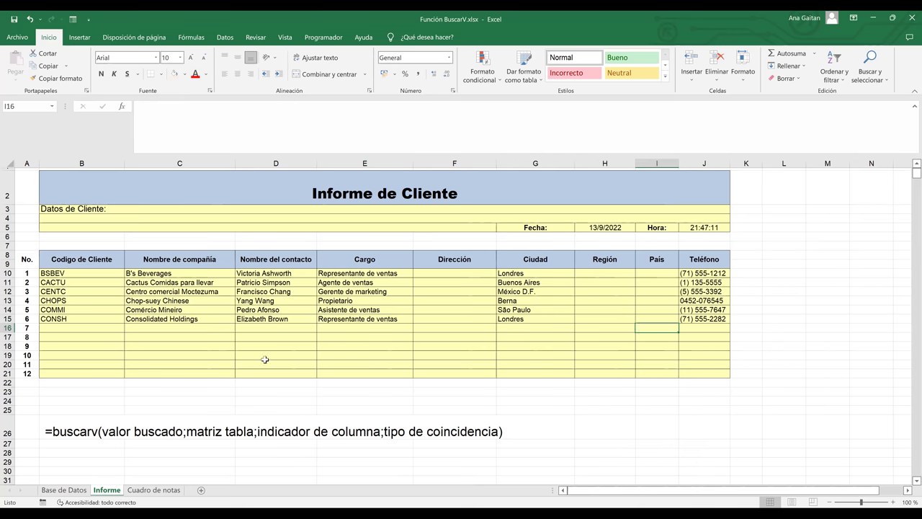
- Look over the Cuadro de notas sheet, check Base de Datos briefly, and return to Cuadro de notas
left_click(154, 490)
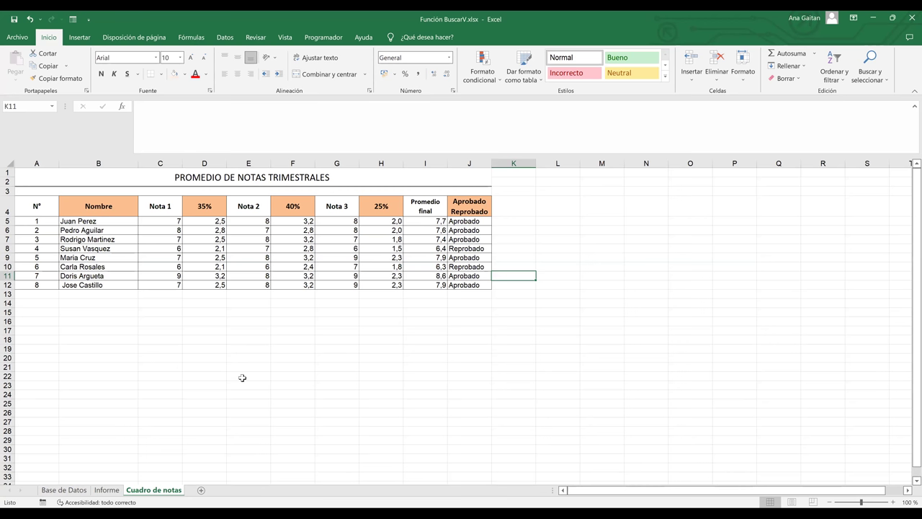
left_click(254, 319)
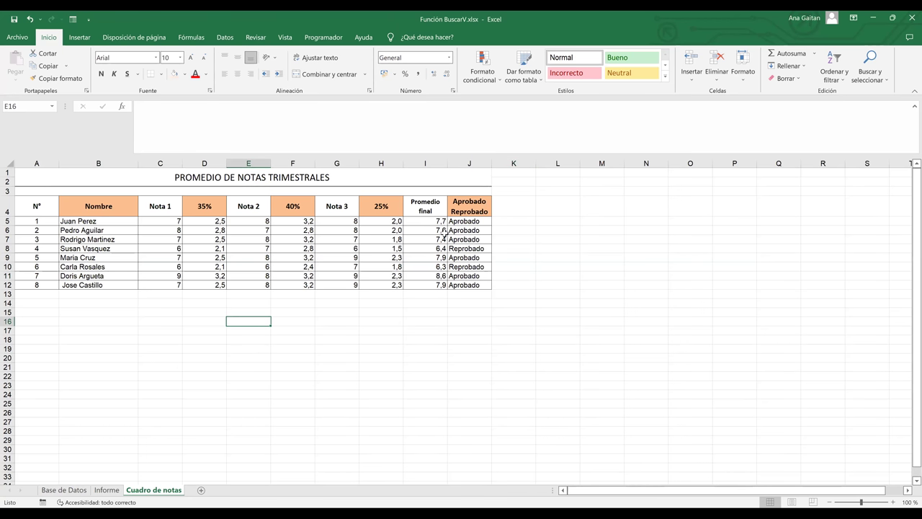
left_click(373, 366)
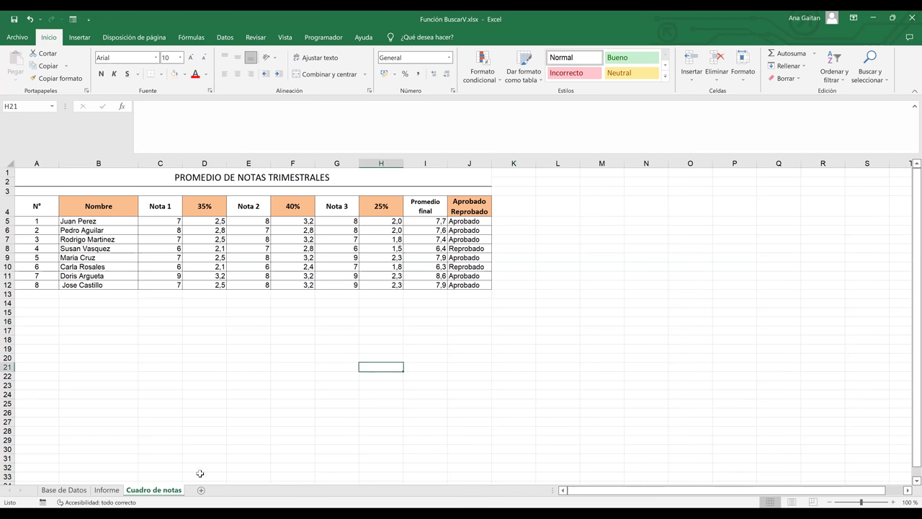
left_click(83, 490)
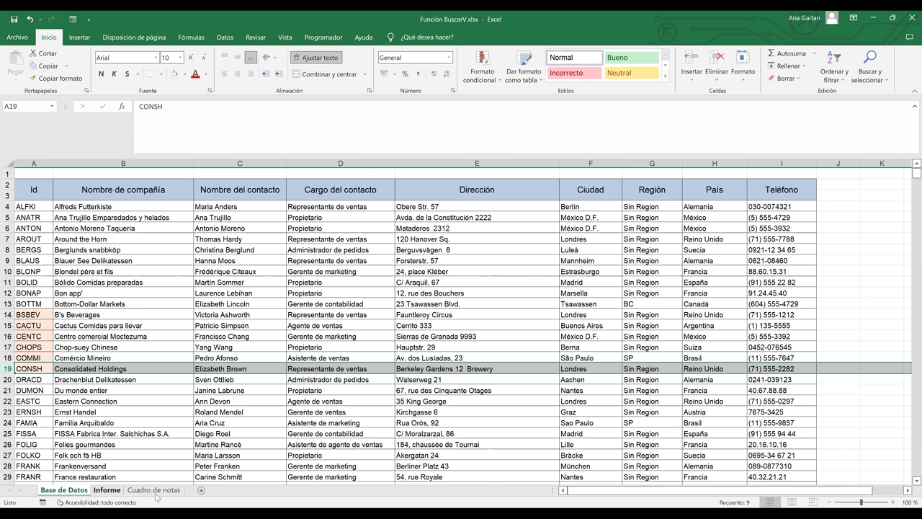
key("ctrl+Page_Down")
key("ctrl+Page_Down")
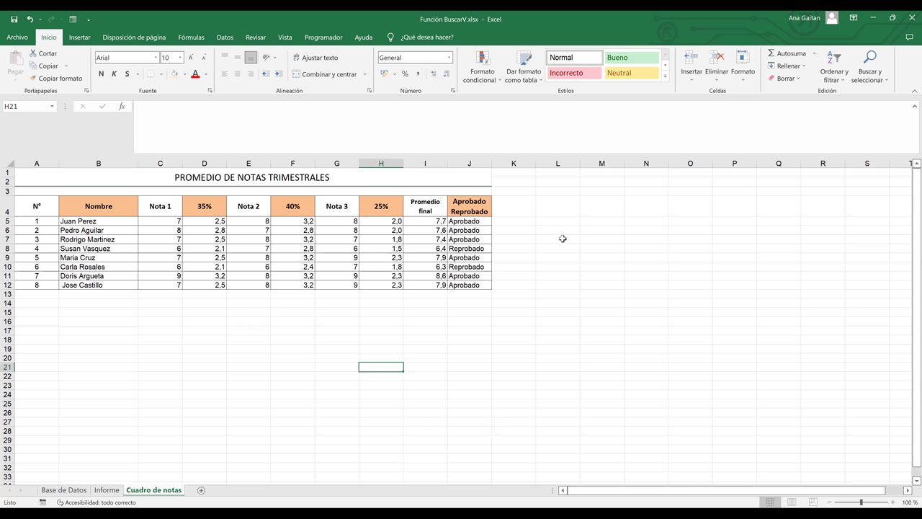
- Enter the heading BUSCAR DATOS in cell M4, beside the grades table
left_click(612, 203)
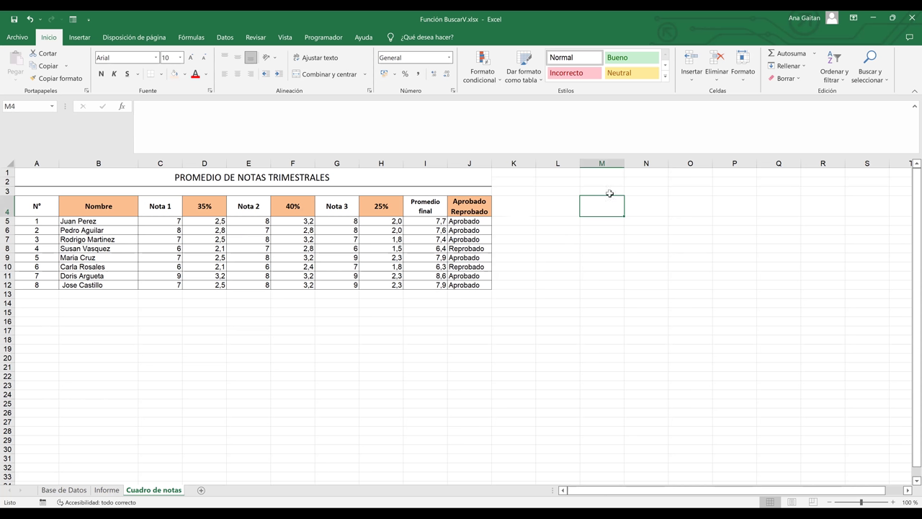
left_click_drag(606, 209, 761, 206)
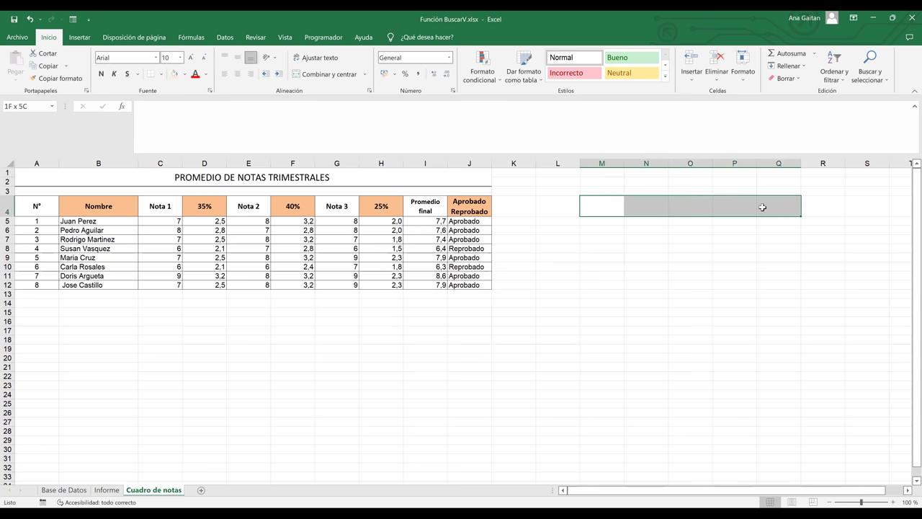
left_click(681, 206)
left_click(604, 201)
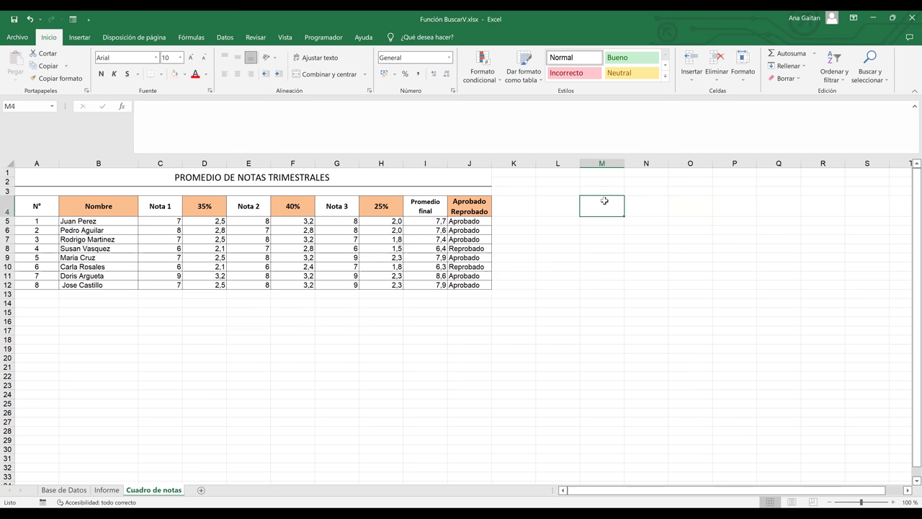
type("BUSCAR")
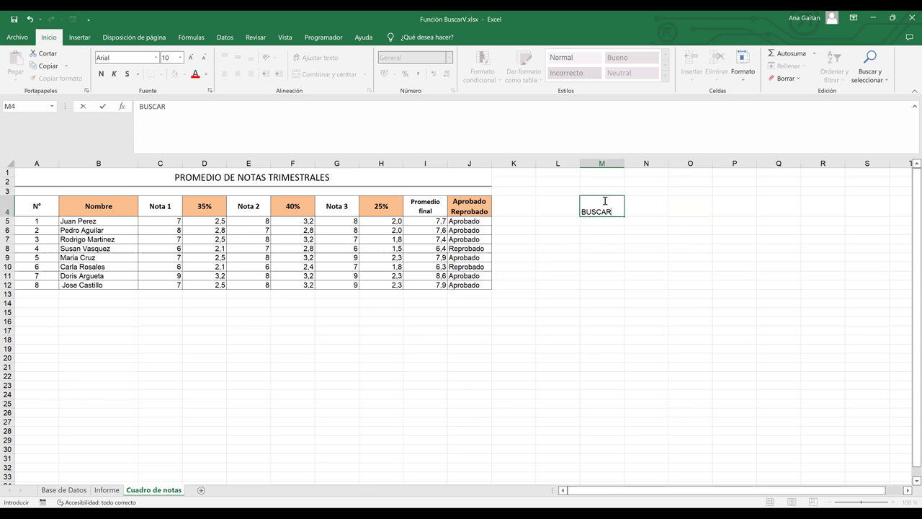
type("ALUMN")
key("BackSpace")
key("BackSpace")
key("BackSpace")
key("BackSpace")
key("BackSpace")
type("DATOS")
key("Return")
- Merge and center the heading across M4:N4 and fill it with light orange
mouse_move(620, 207)
left_mouse_down()
mouse_move(648, 206)
mouse_move(631, 207)
left_mouse_up()
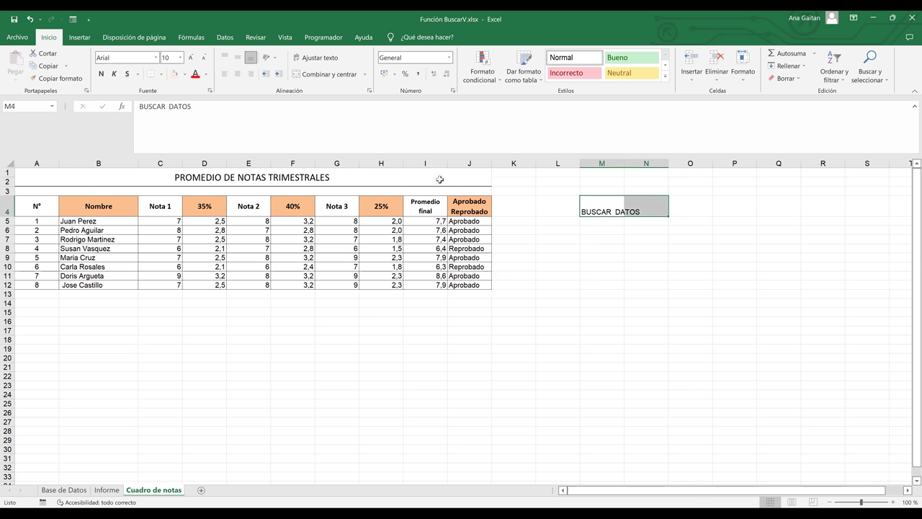
left_click(307, 75)
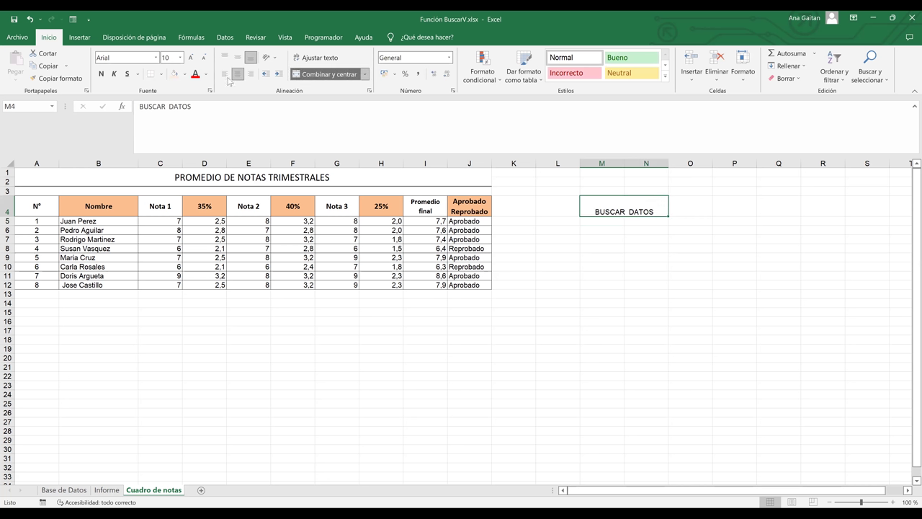
left_click(175, 74)
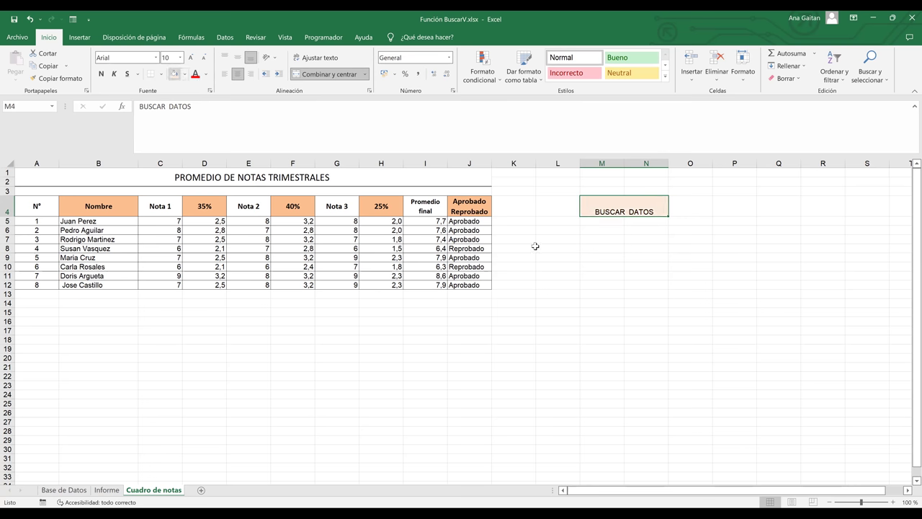
left_click(535, 248)
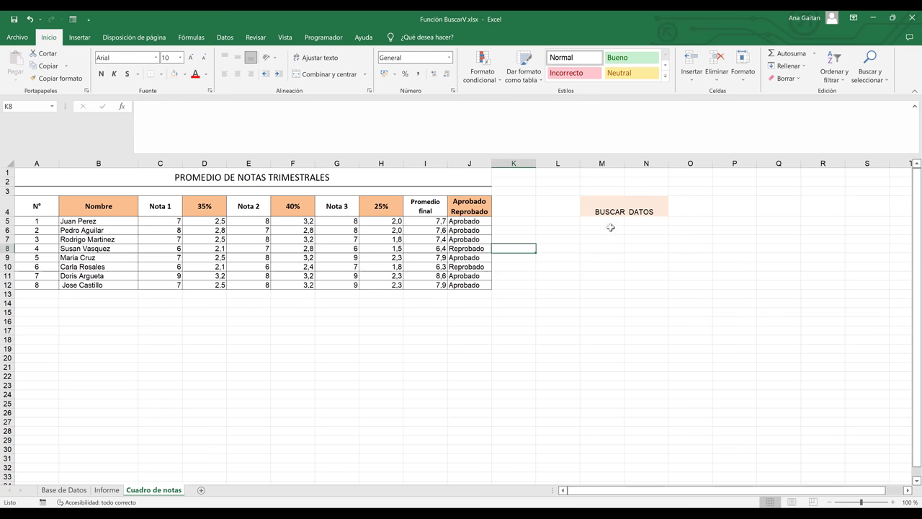
- Review the N° column of the grades table and enter the label Nº in M7
left_click(611, 228)
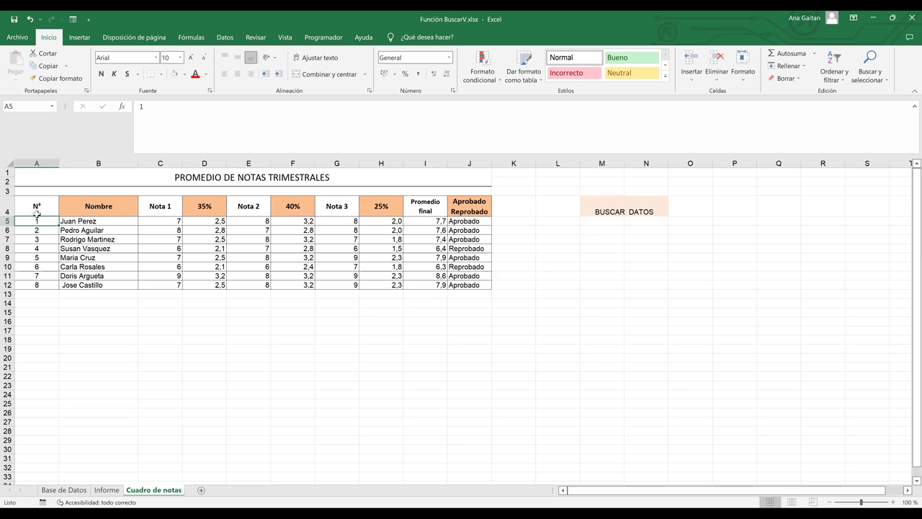
left_click_drag(36, 206, 36, 291)
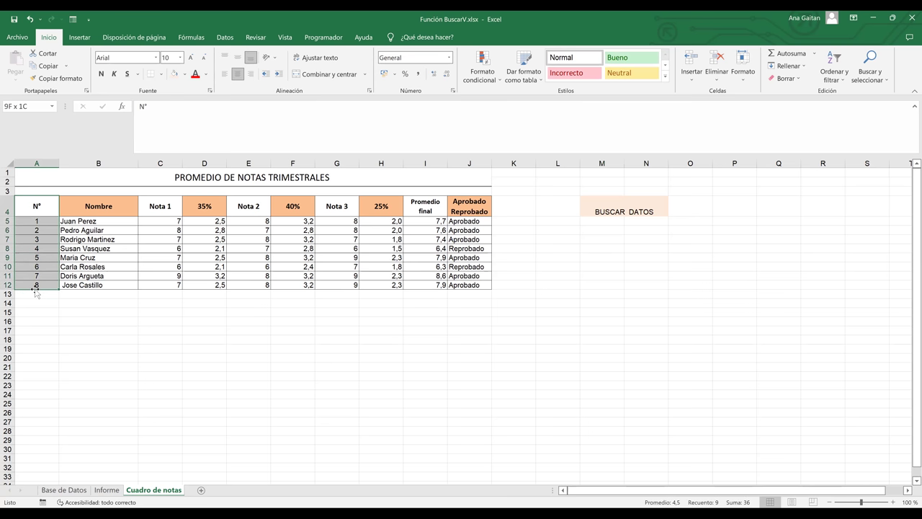
left_click(601, 241)
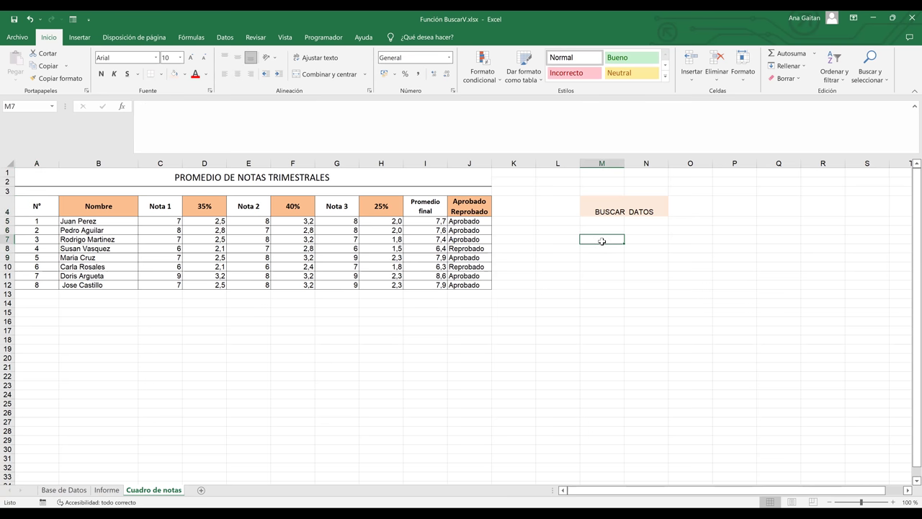
double_click(601, 241)
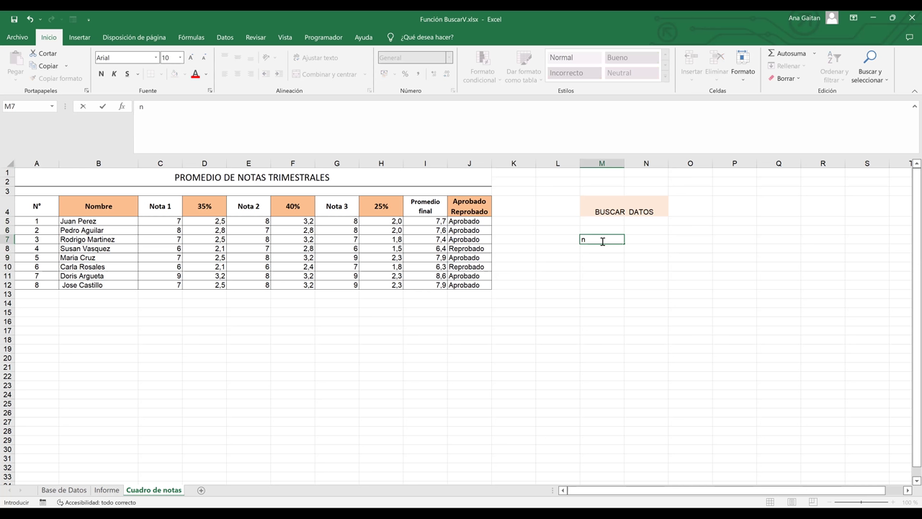
type("Nª")
key("BackSpace")
type("º")
key("Tab")
- Enter the label Nombre del alumno in M8 and widen column M so it fits
key("Down")
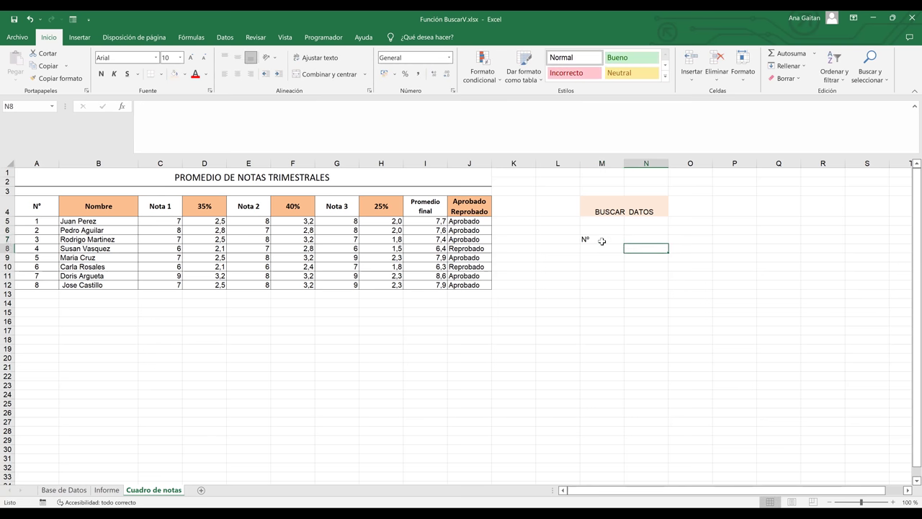
key("Left")
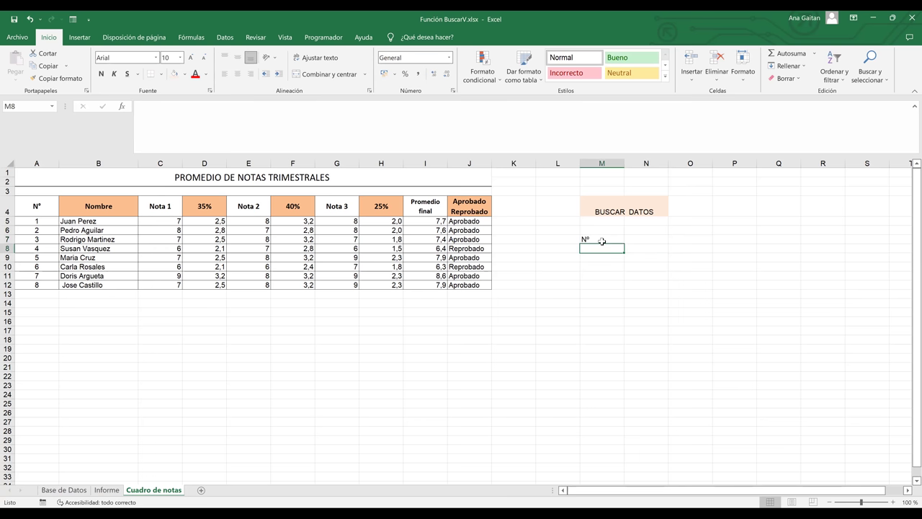
type("Nº")
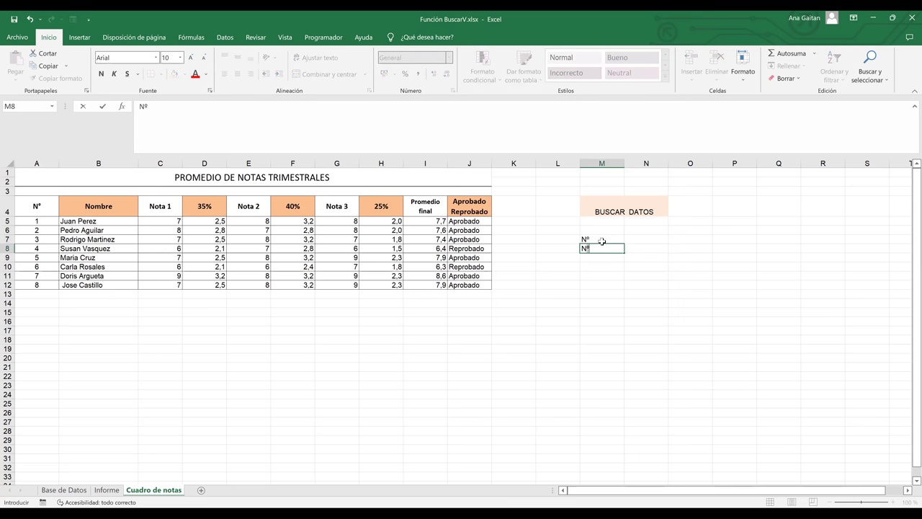
key("BackSpace")
type("ombre del alumno")
left_click(631, 285)
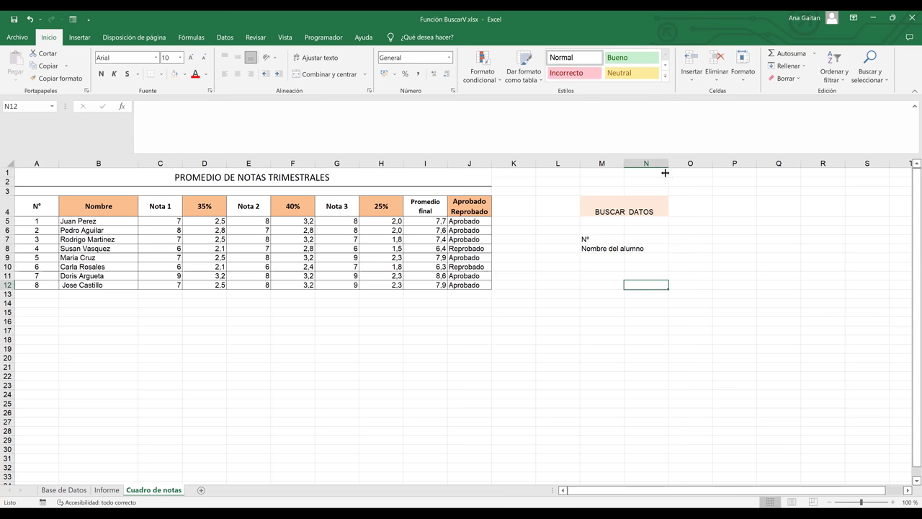
left_click_drag(624, 163, 619, 238)
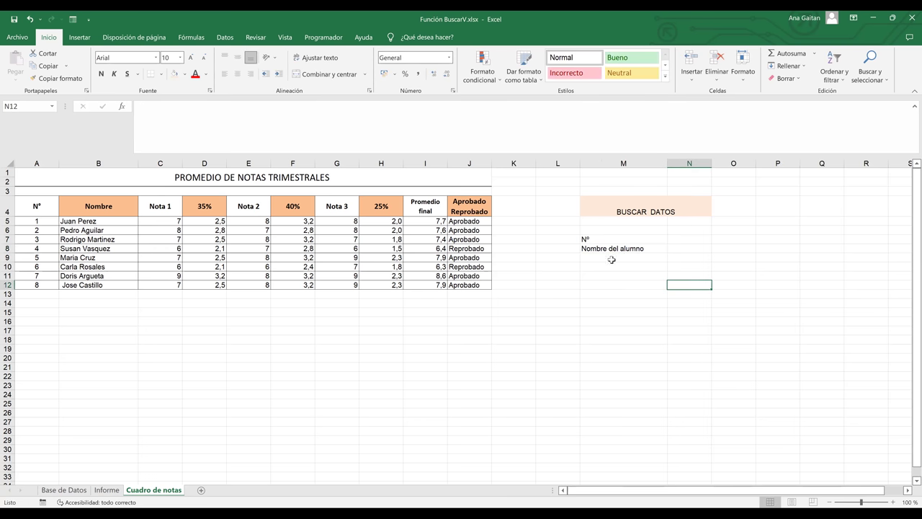
- Enter the label Nota 1 in M9, below Nombre del alumno
left_click(610, 260)
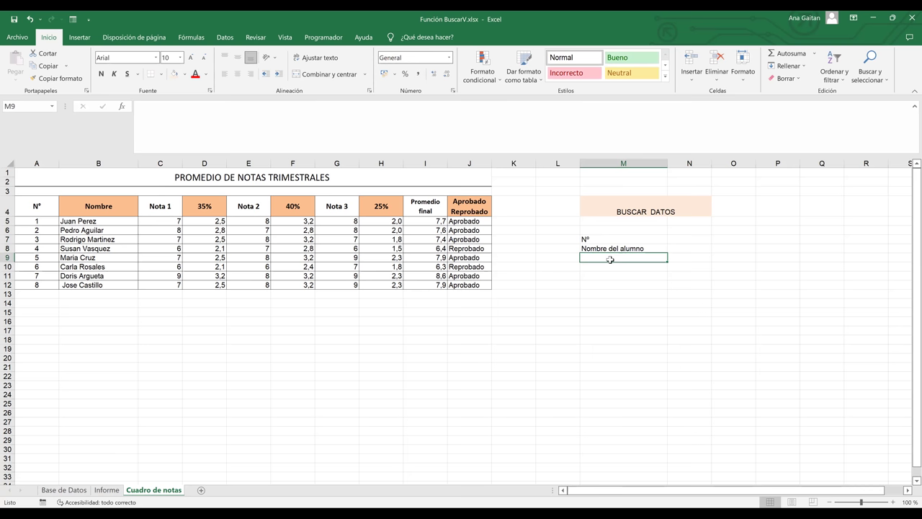
type("Nota 1")
key("Return")
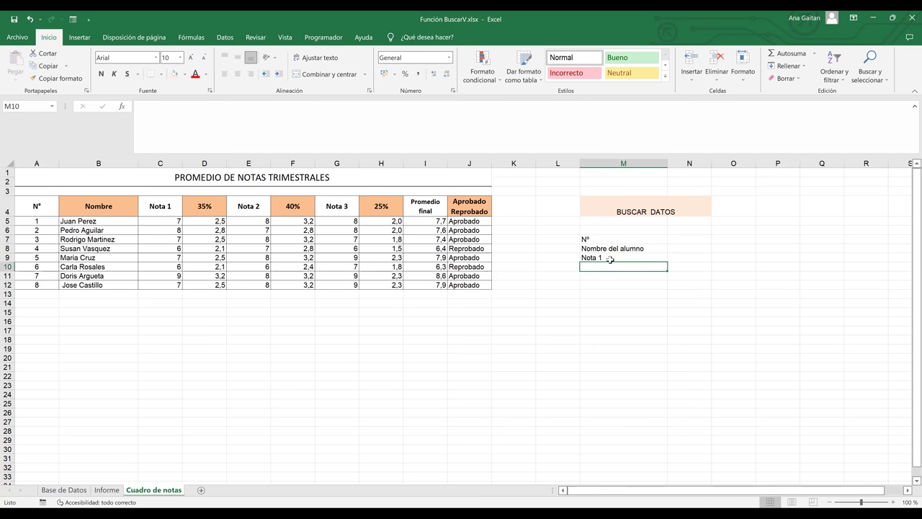
- Enter the labels Nota 2, Nota 3 and Promedio Final in M10, M11 and M12
type("Nota 2")
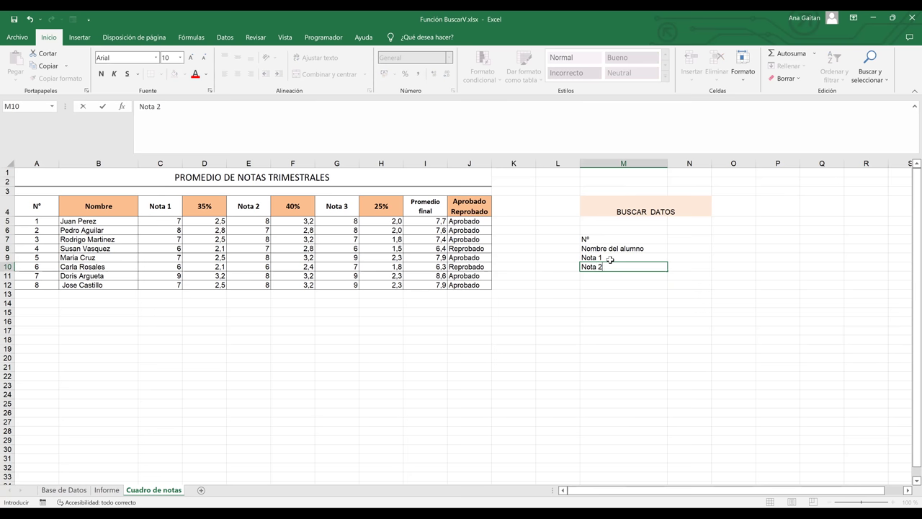
key("Return")
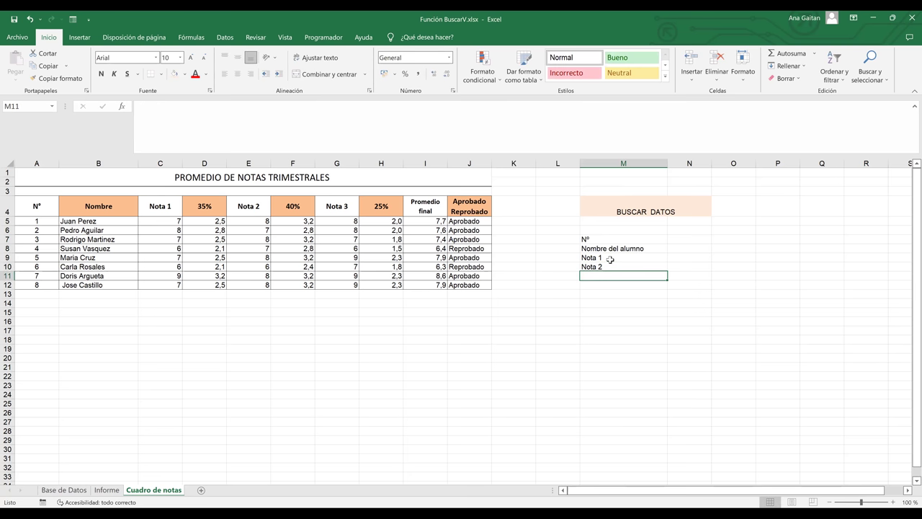
type("Nota 3")
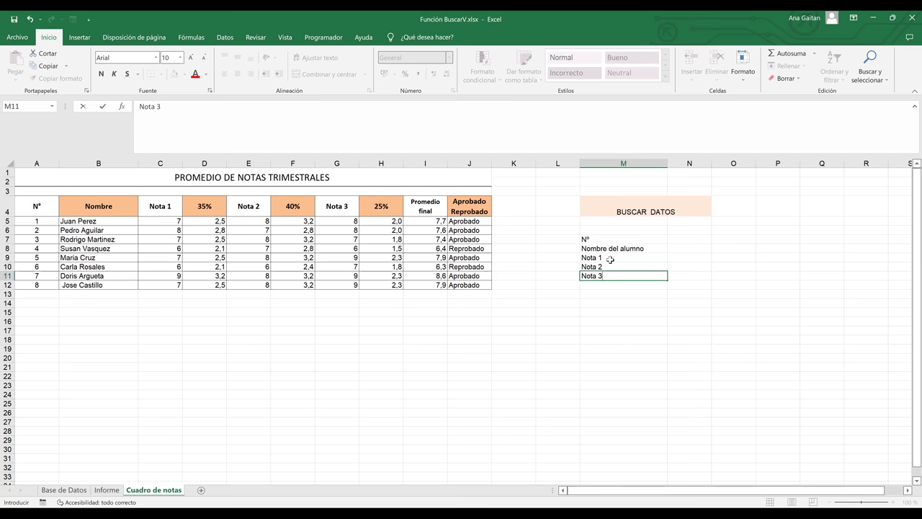
key("Return")
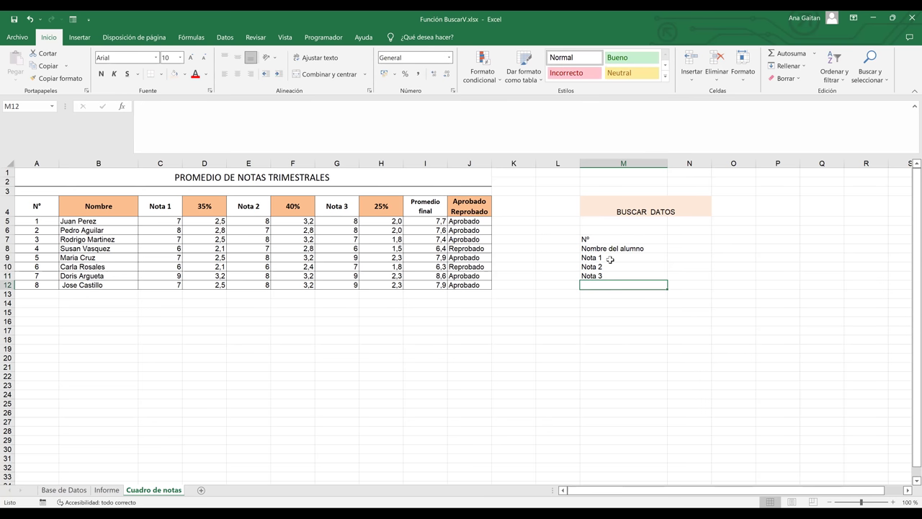
type("Pro")
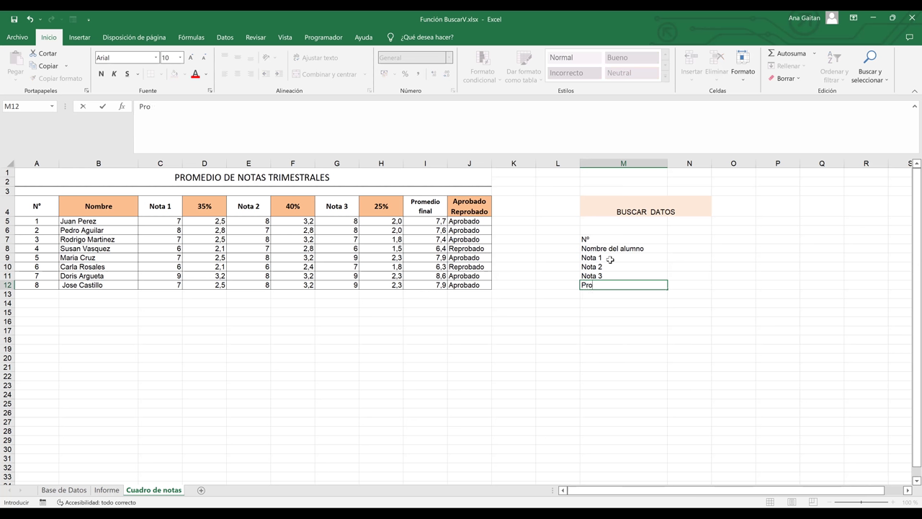
type("medio Final")
key("Return")
- Apply all borders to the lookup block M7:N12
left_click_drag(622, 243, 717, 294)
left_click(161, 74)
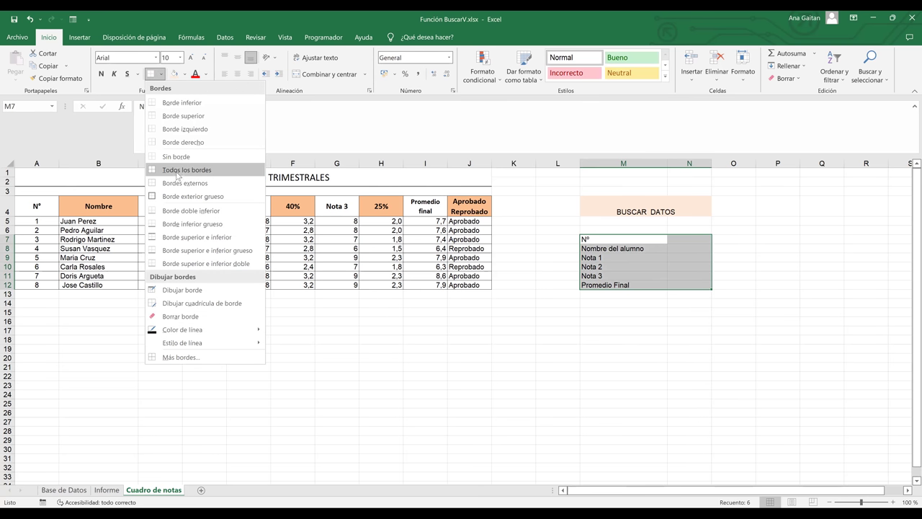
left_click(177, 170)
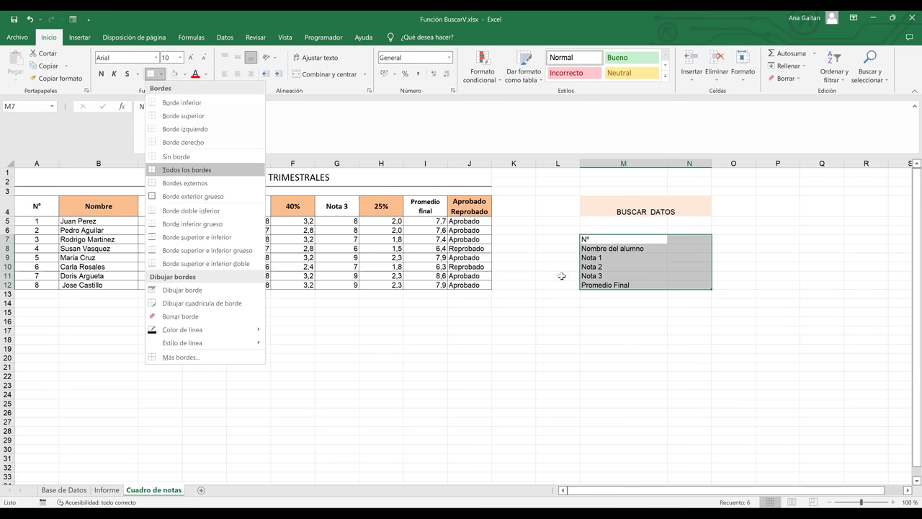
left_click(624, 261)
- Fill the label cells M7:M12 with the same light orange as the BUSCAR DATOS heading
left_click_drag(625, 238, 628, 286)
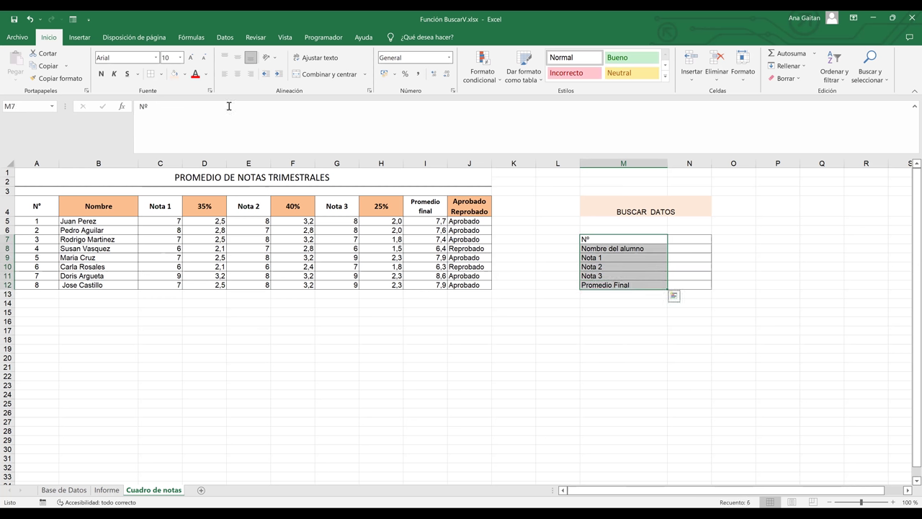
left_click(173, 75)
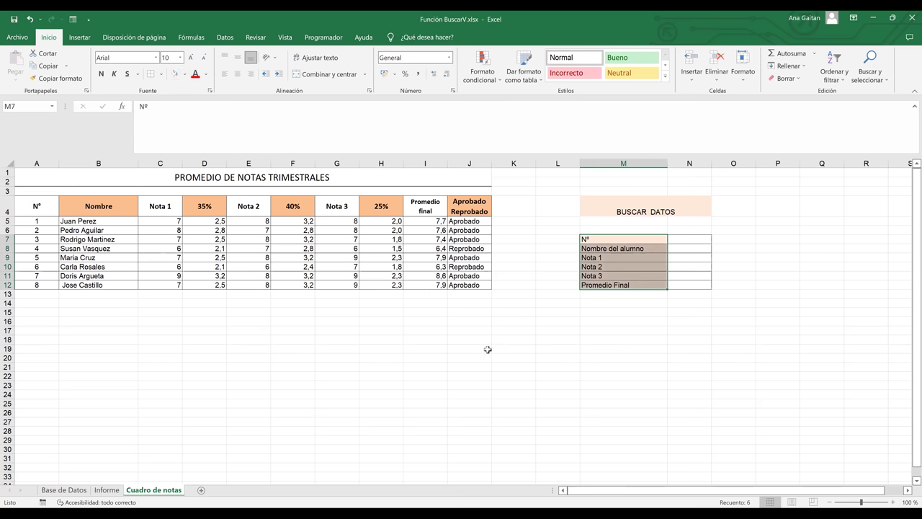
left_click(488, 349)
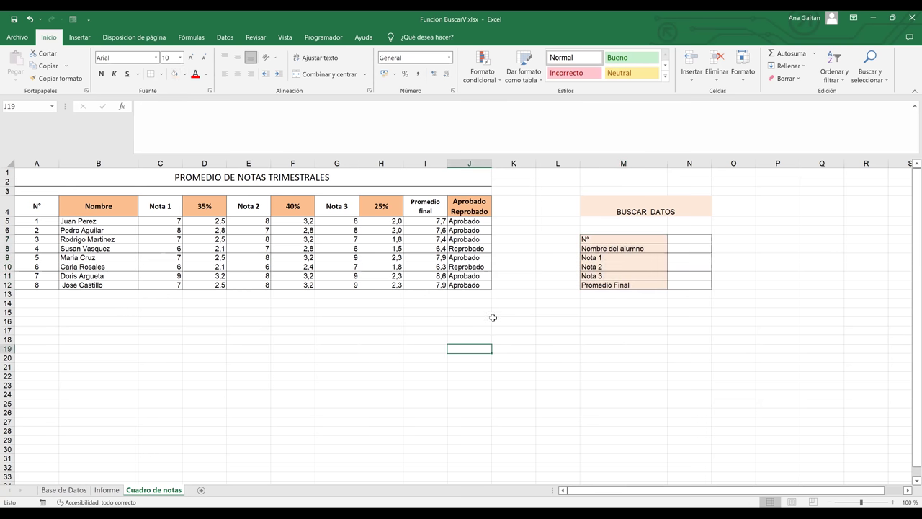
left_click(488, 320)
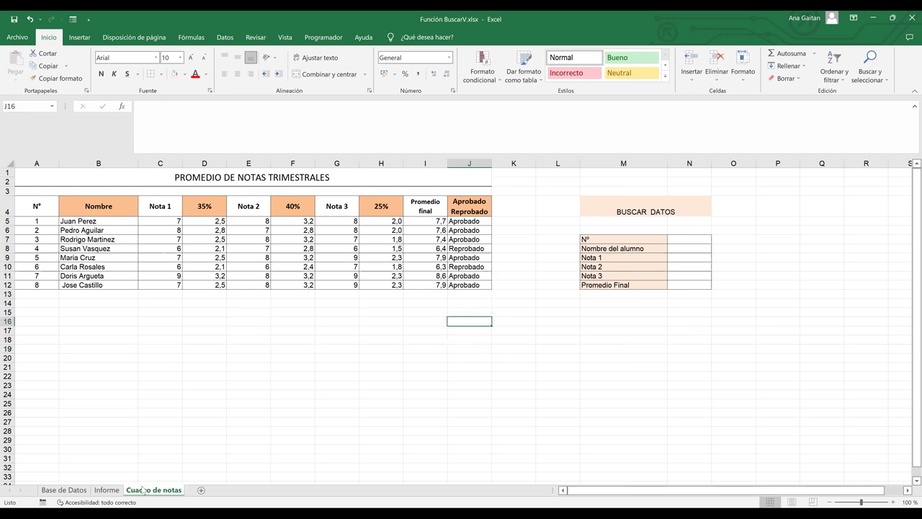
- Review the BUSCARV formula in the Informe sheet's first Nombre del contacto cell, D10, and return to Cuadro de notas
left_click(107, 490)
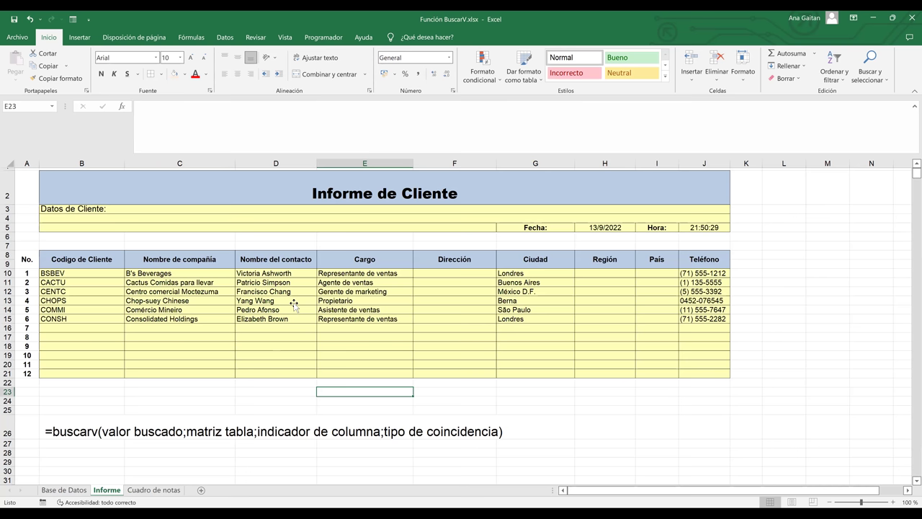
key("Left")
key("Up")
key("Up")
key("Up")
key("Up")
key("Up")
key("Up")
key("Up")
key("Up")
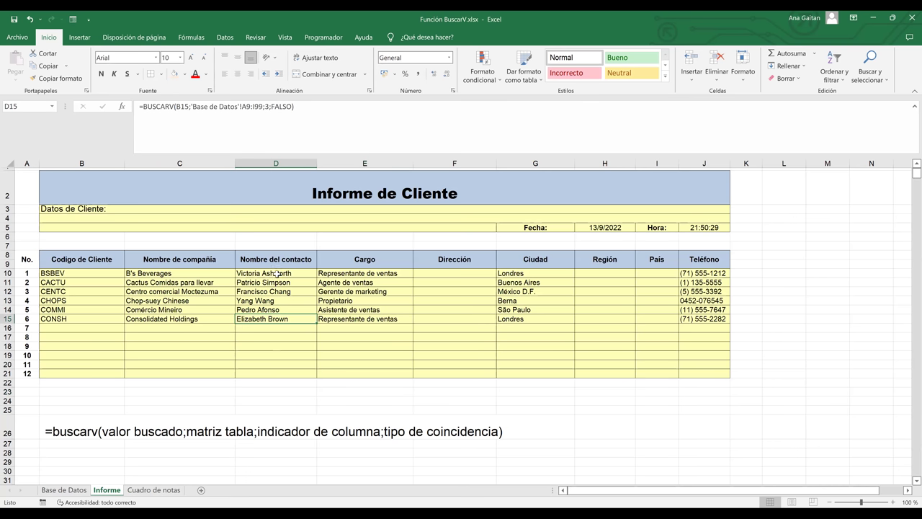
double_click(304, 274)
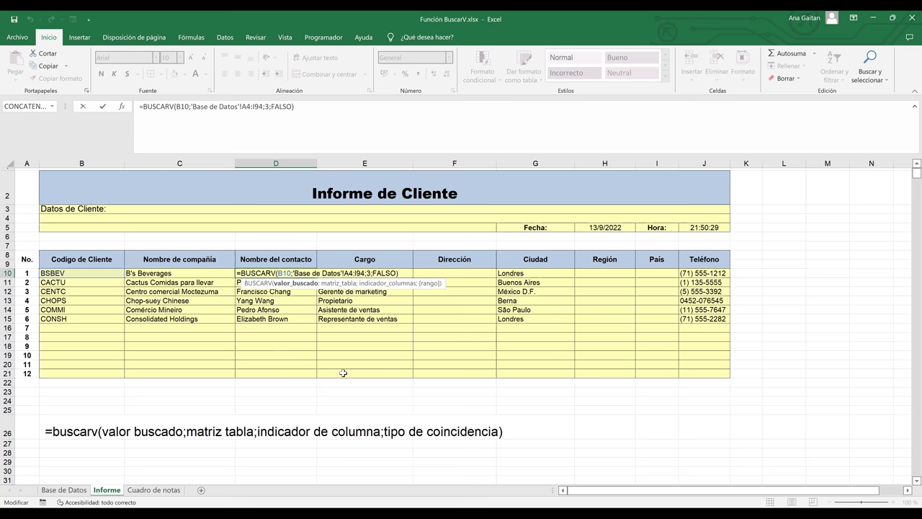
key("Return")
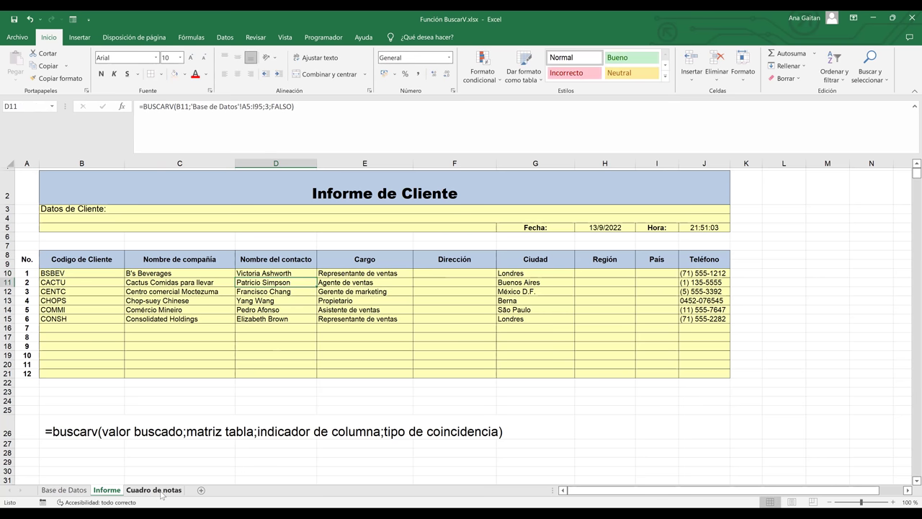
left_click(160, 492)
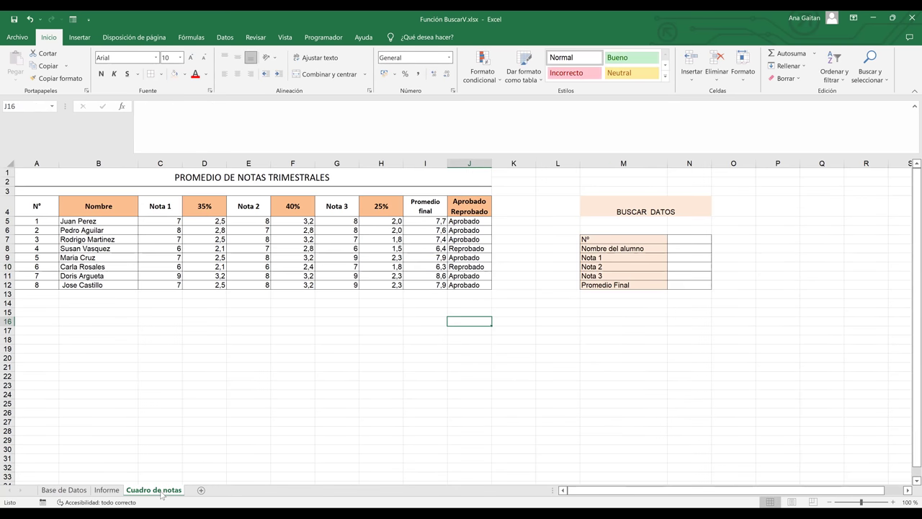
- Convert the grades range A4:J12 into a table with headers
left_click(132, 321)
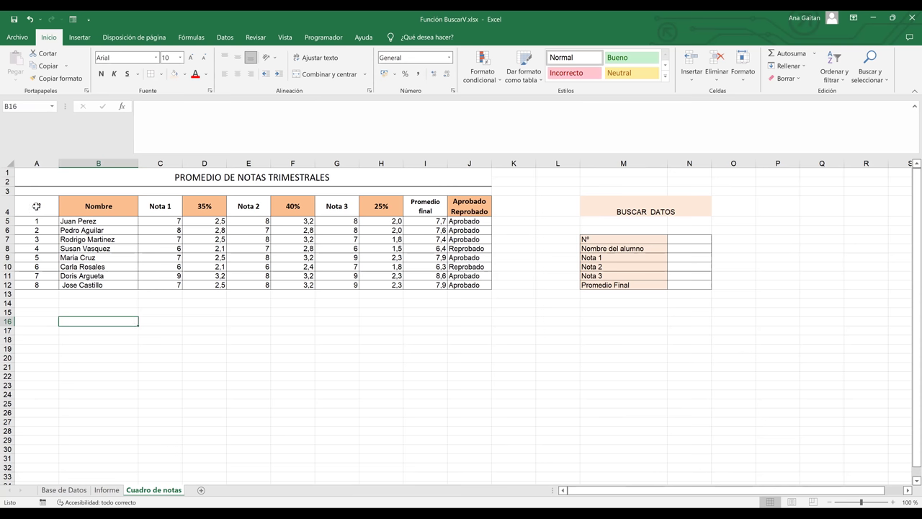
left_click_drag(36, 206, 464, 285)
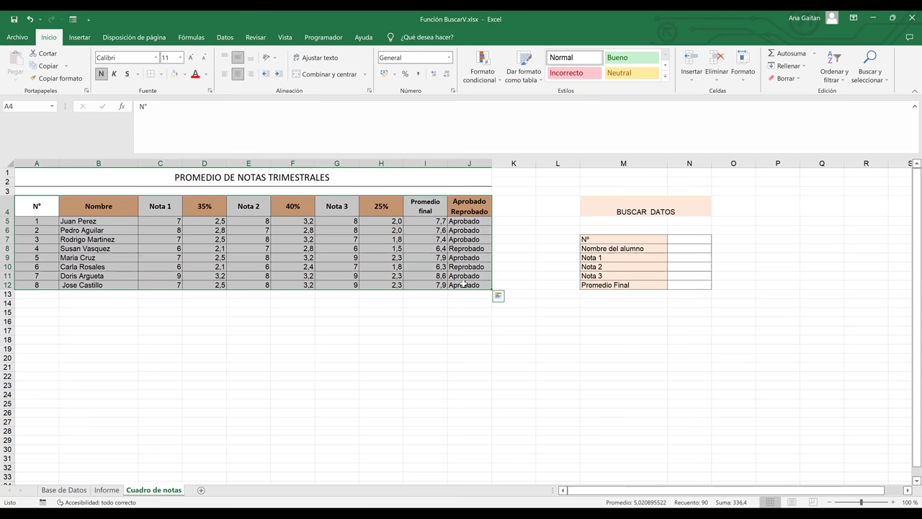
left_click(462, 339)
left_click_drag(48, 214, 476, 292)
left_click(79, 37)
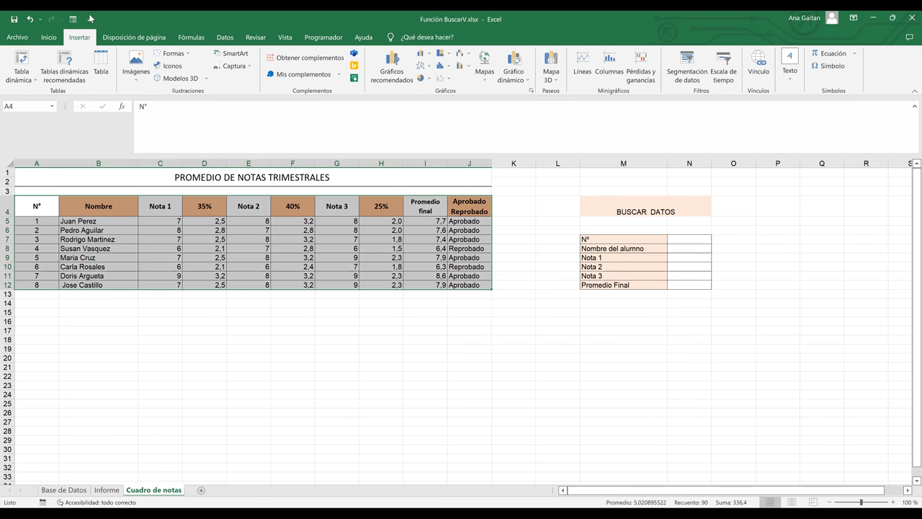
left_click(101, 72)
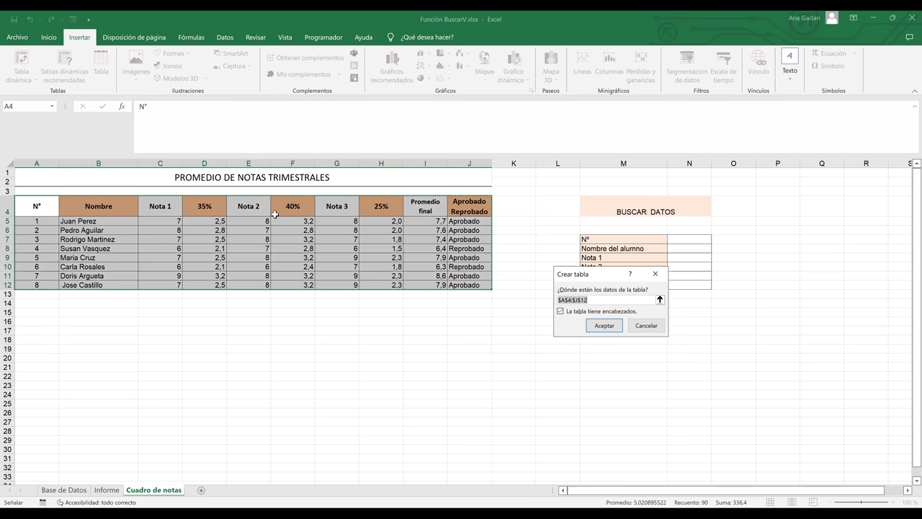
left_click(612, 327)
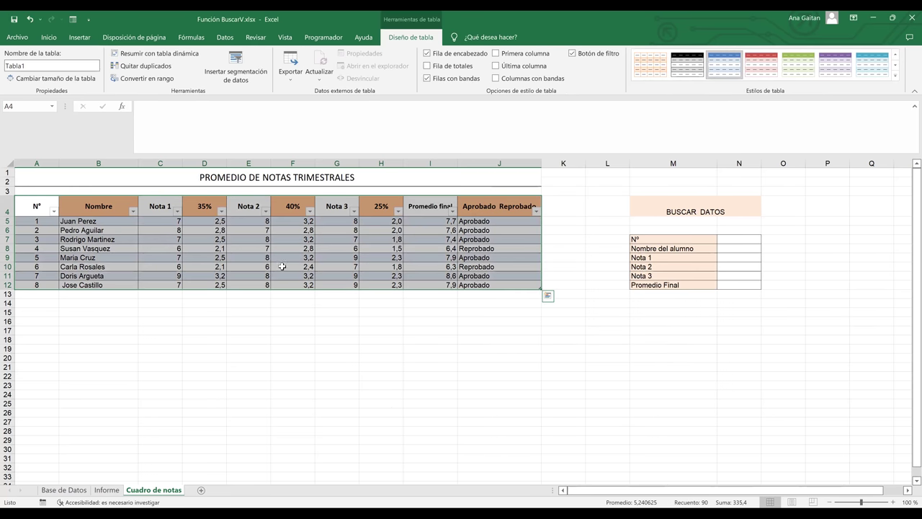
left_click(282, 266)
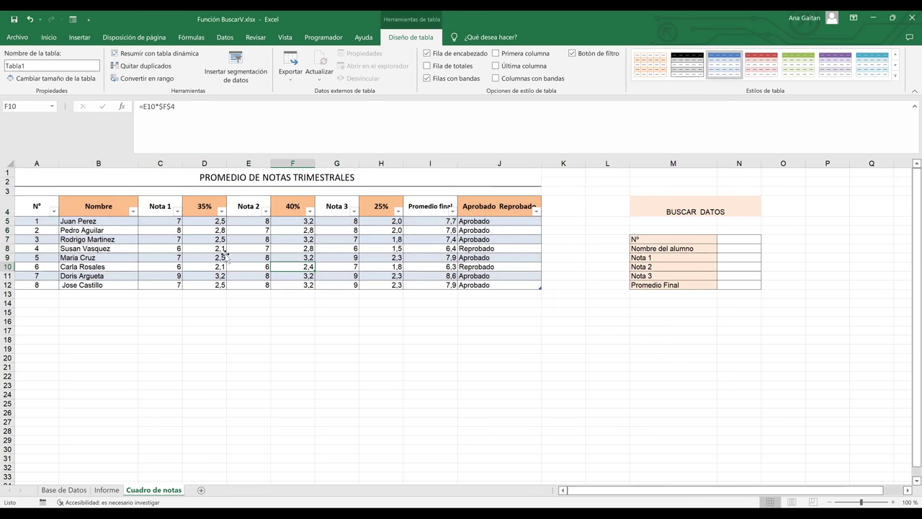
left_click(224, 258)
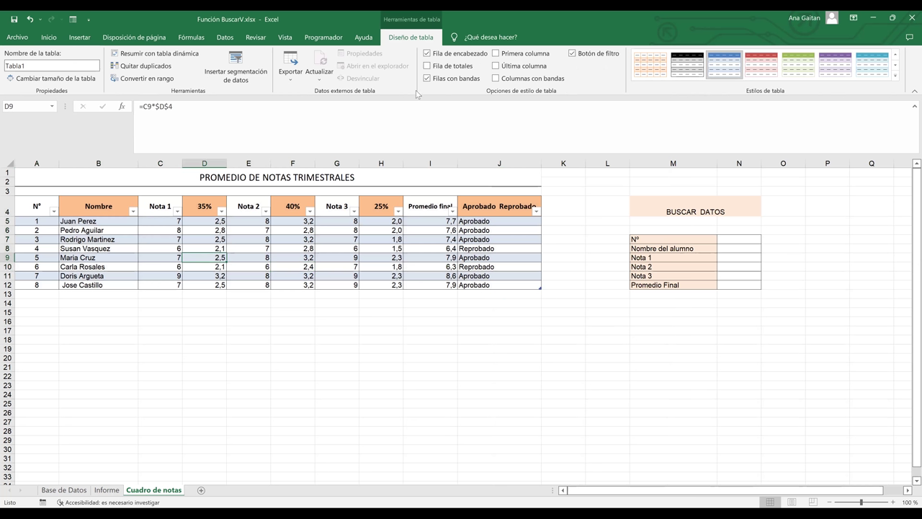
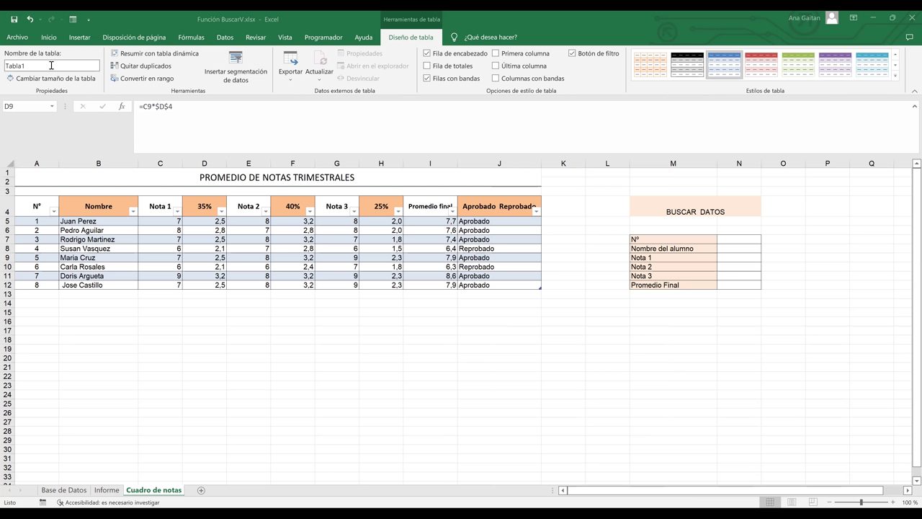
- Rename the grades table as BDNOTAS
left_click(51, 66)
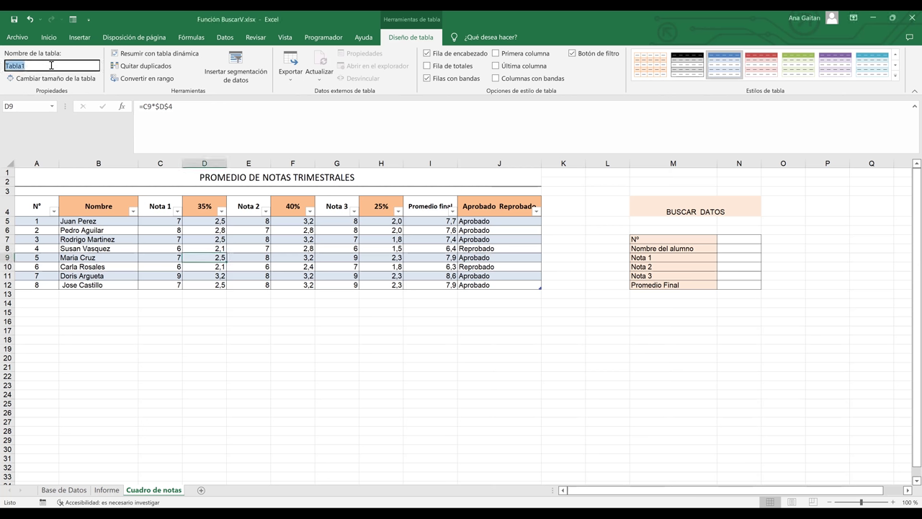
key("BackSpace")
type("control")
key("BackSpace")
key("BackSpace")
key("BackSpace")
key("BackSpace")
key("BackSpace")
key("BackSpace")
key("BackSpace")
type("BDNOTAS")
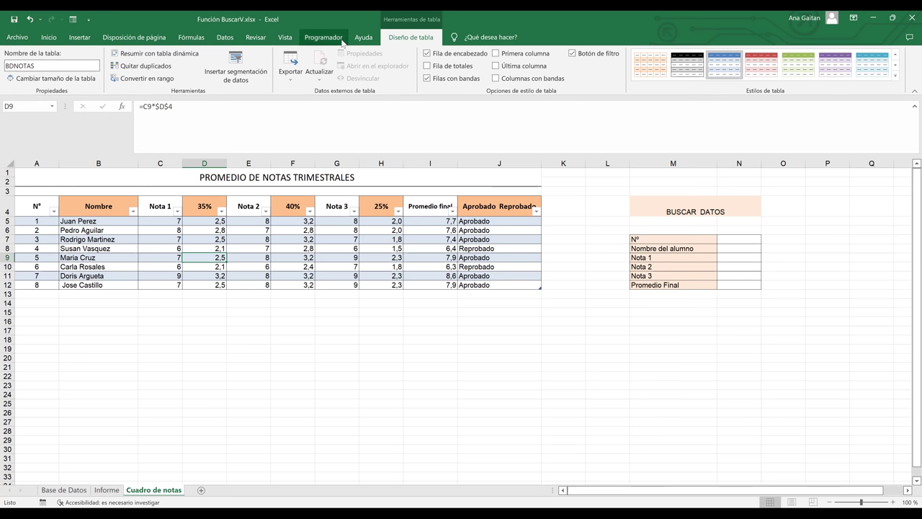
left_click(405, 229)
- Examine the student records in the grades table and the fields of the BUSCAR DATOS block M7:N12
left_click(488, 259)
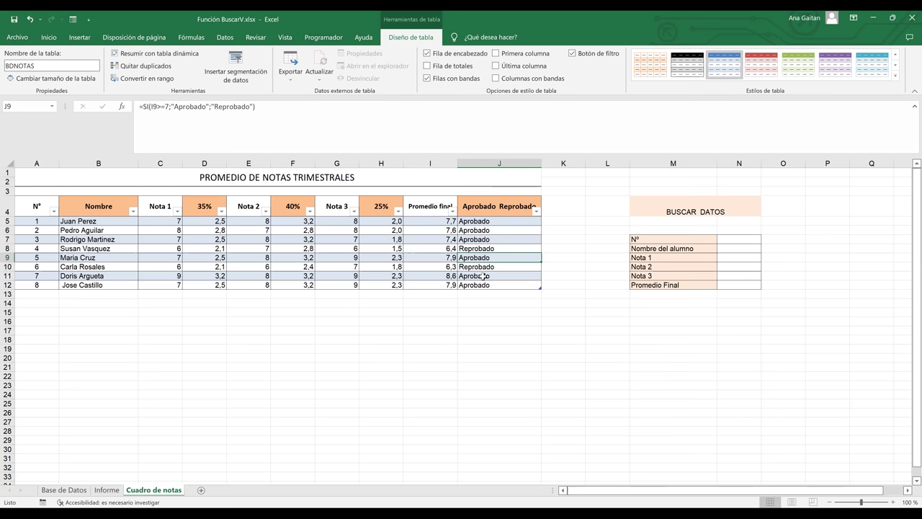
key("Down")
key("Down")
left_click(272, 258)
left_click(88, 239)
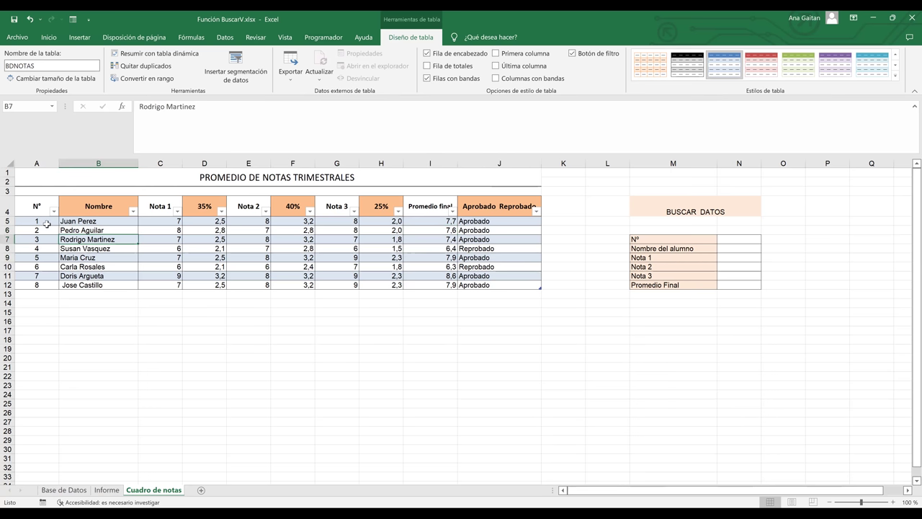
left_click(46, 223)
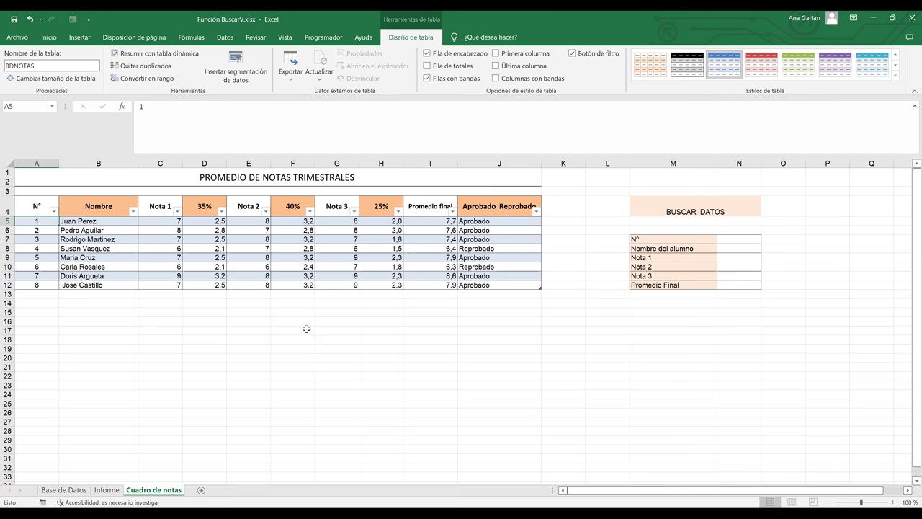
left_click(737, 239)
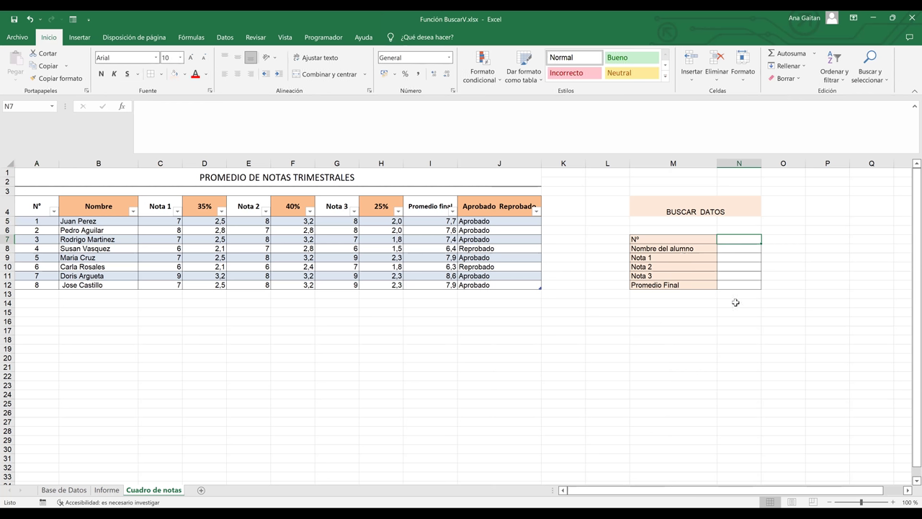
left_click(692, 241)
key("shift+Down")
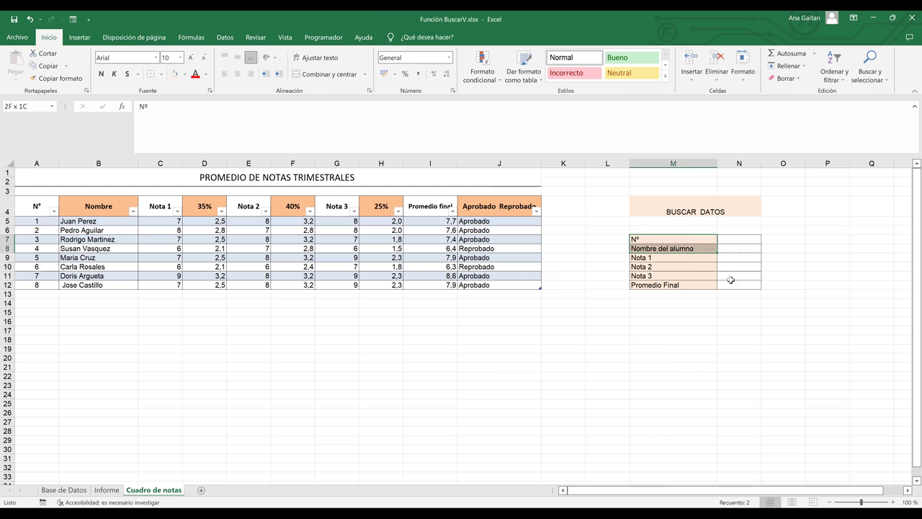
left_click_drag(733, 285, 734, 285)
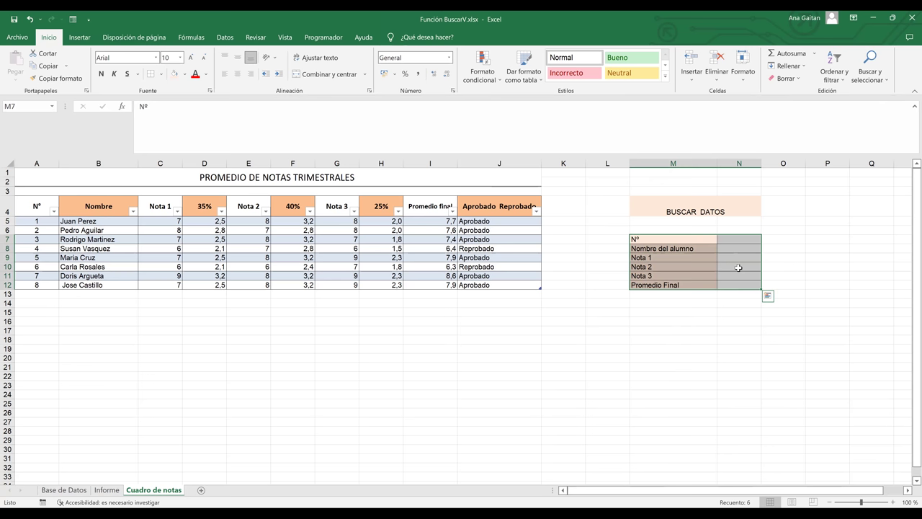
left_click(738, 268)
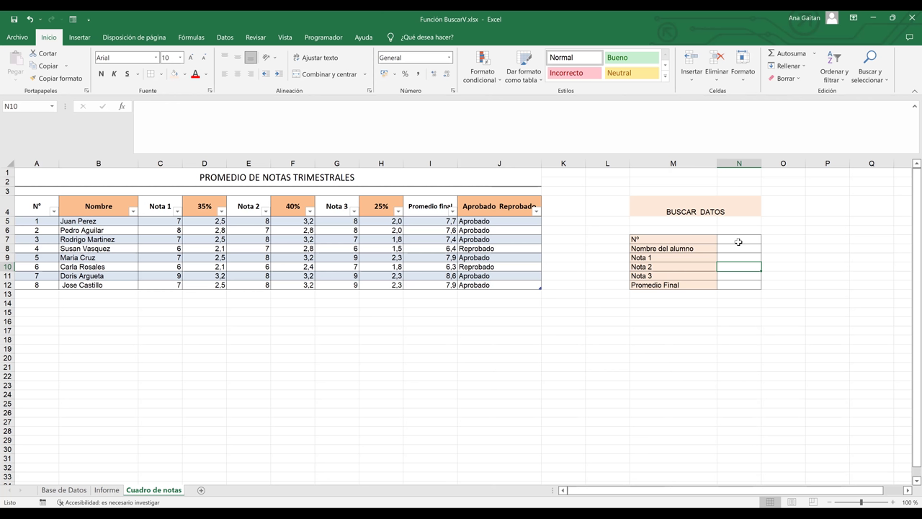
- Enter 5 as the Nº to look up in cell N7 of the BUSCAR DATOS block
left_click(739, 239)
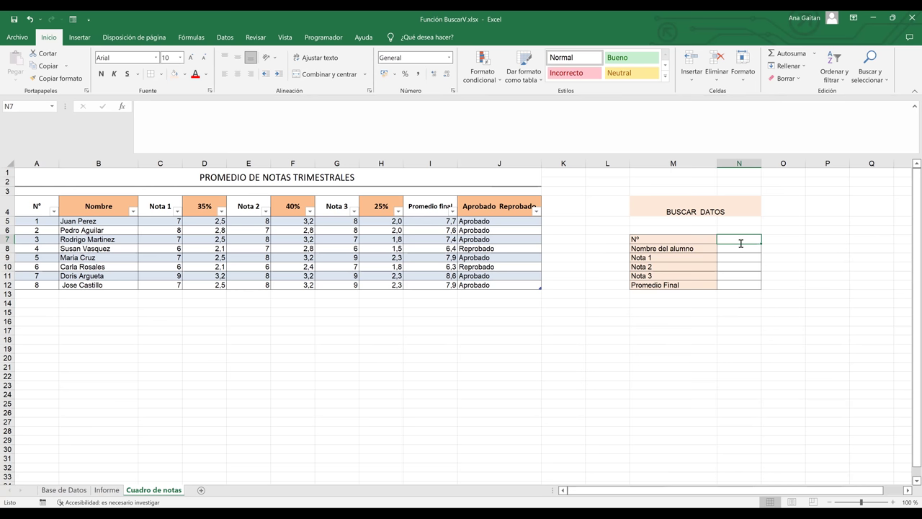
type("5")
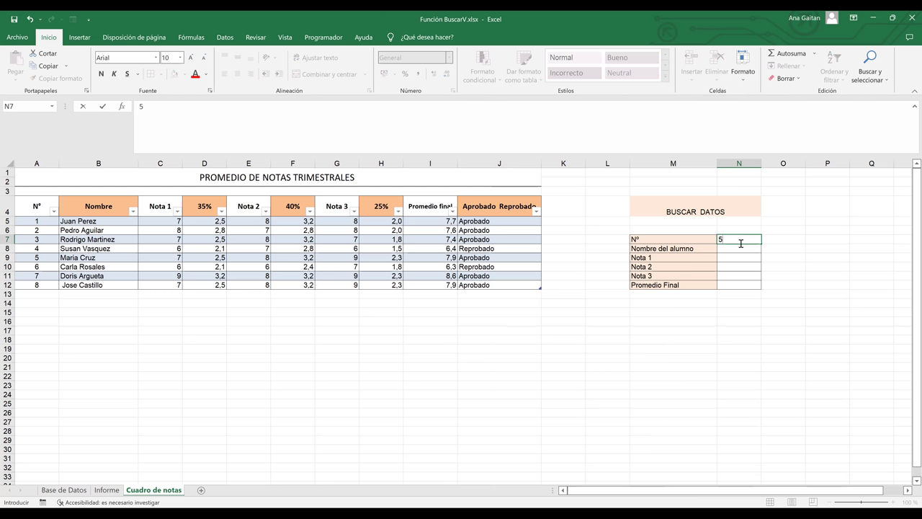
key("Return")
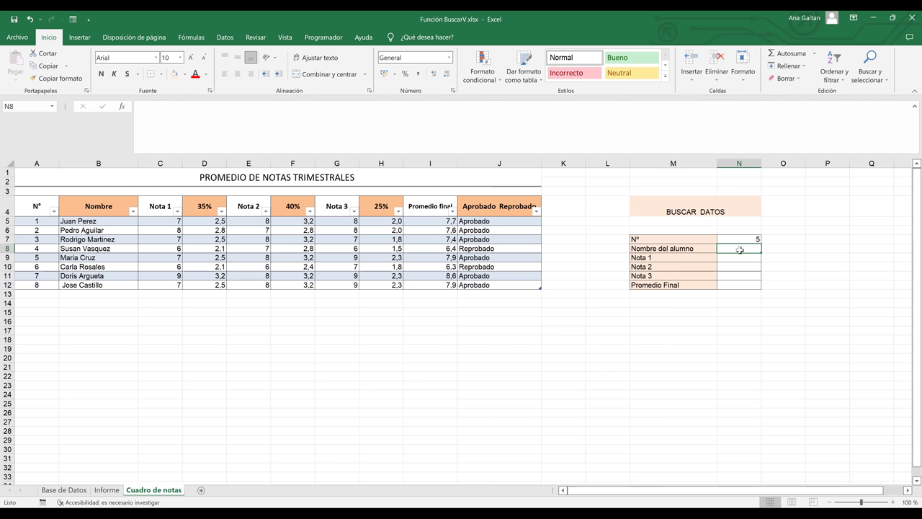
left_click(438, 248)
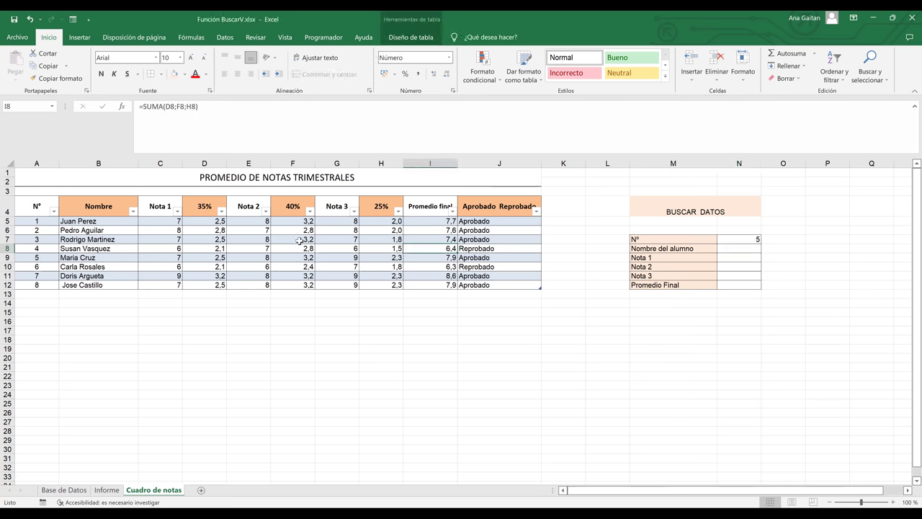
left_click(156, 229)
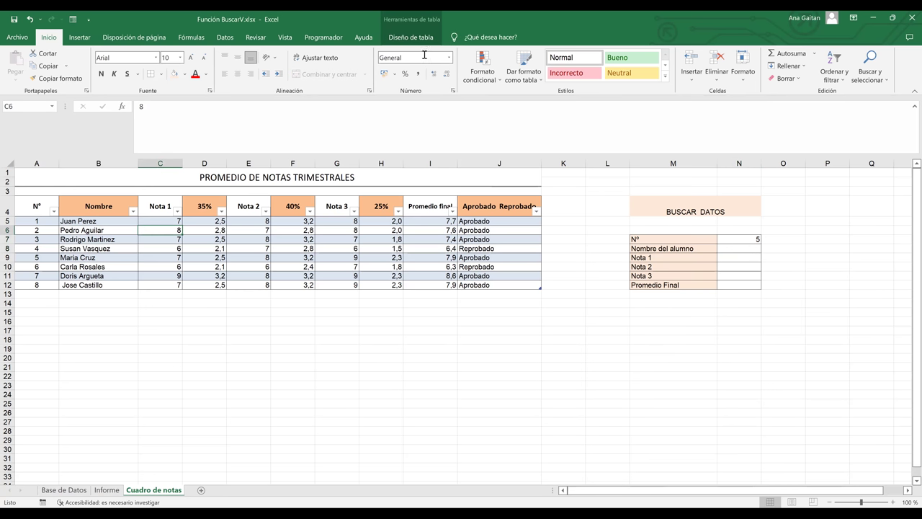
left_click(405, 37)
left_click(729, 332)
- Begin a BUSCARV formula in the Nombre del alumno cell N8 with N7 as the lookup value
left_click(740, 248)
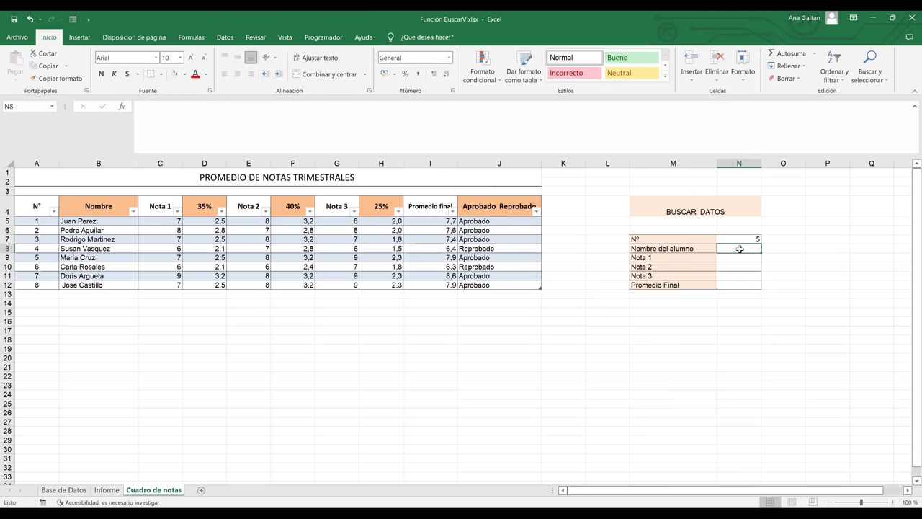
type("=")
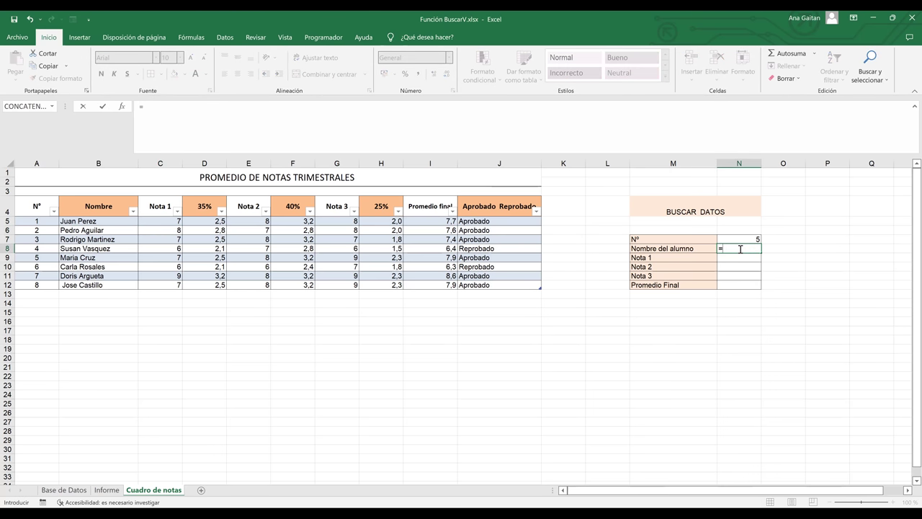
type("BUSCA")
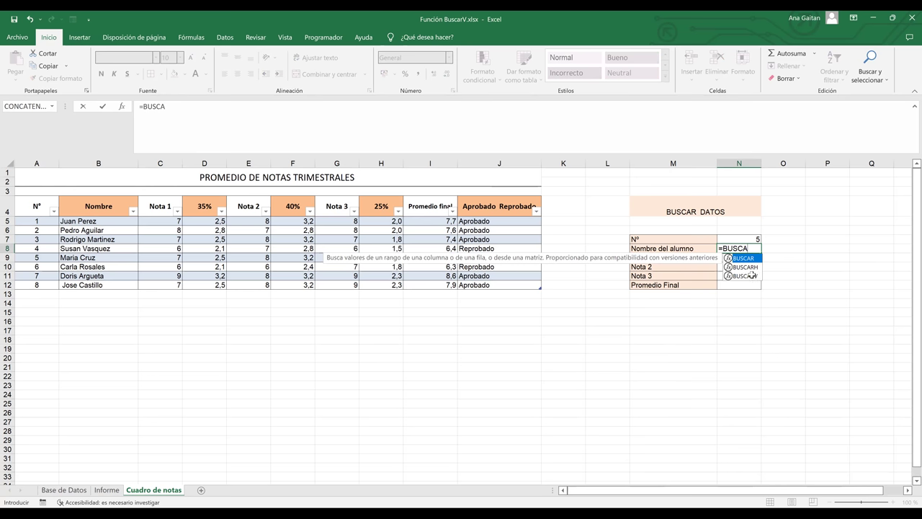
double_click(752, 275)
left_click(751, 275)
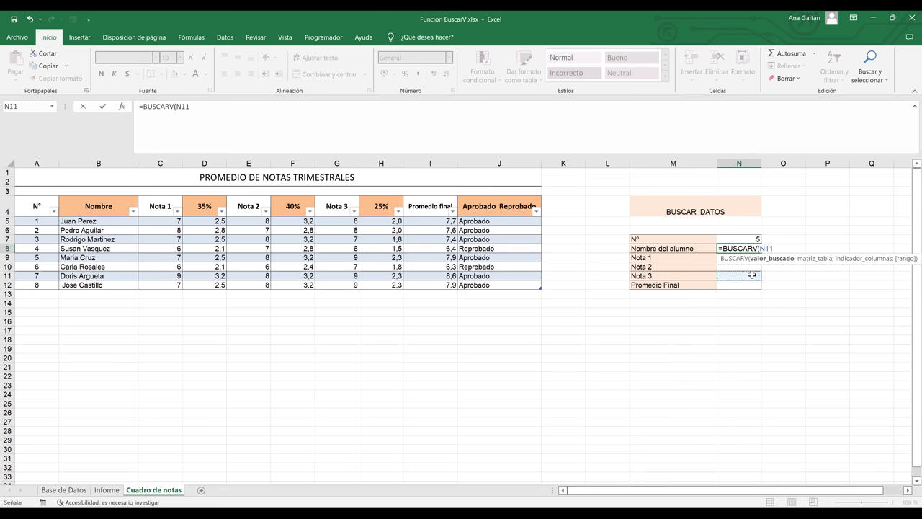
key("BackSpace")
key("BackSpace")
key("BackSpace")
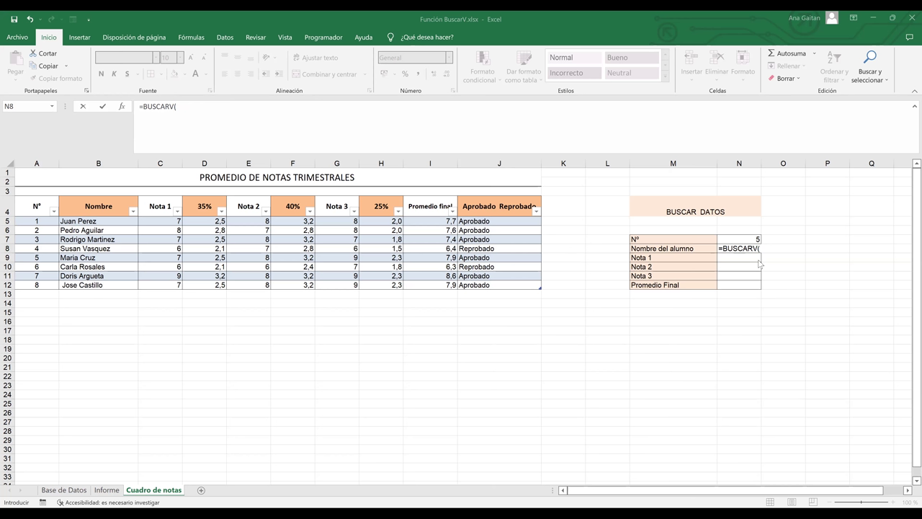
left_click(746, 239)
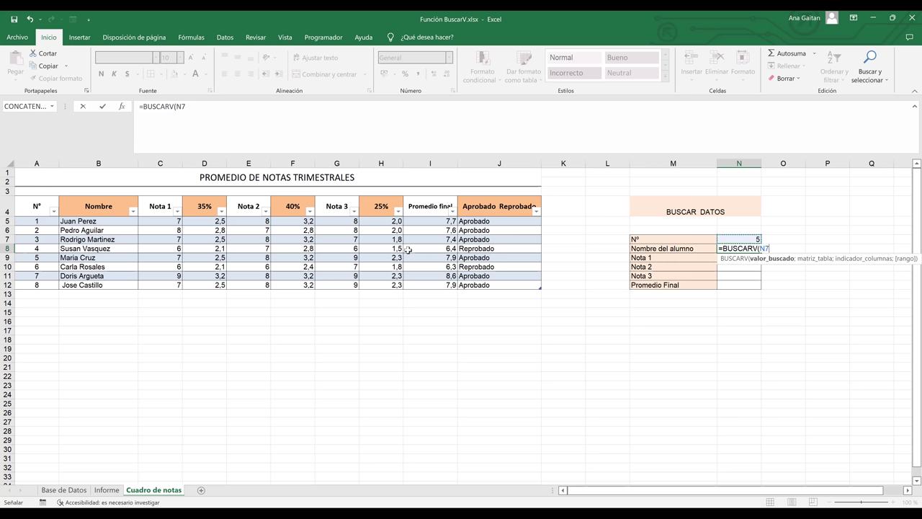
type(";")
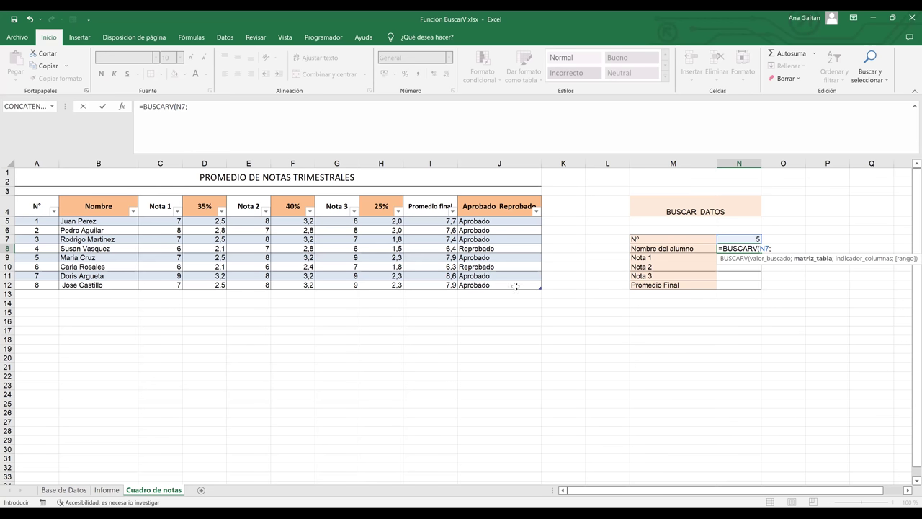
left_click_drag(36, 220, 516, 287)
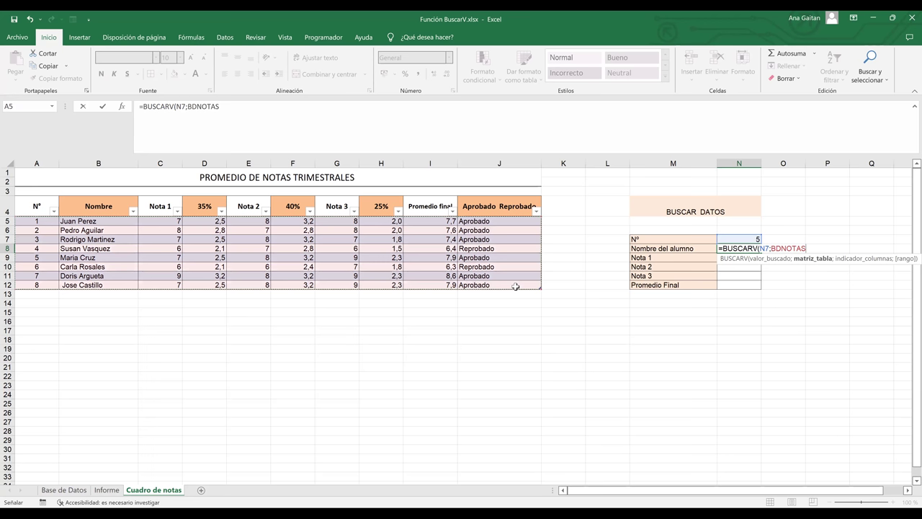
type(";")
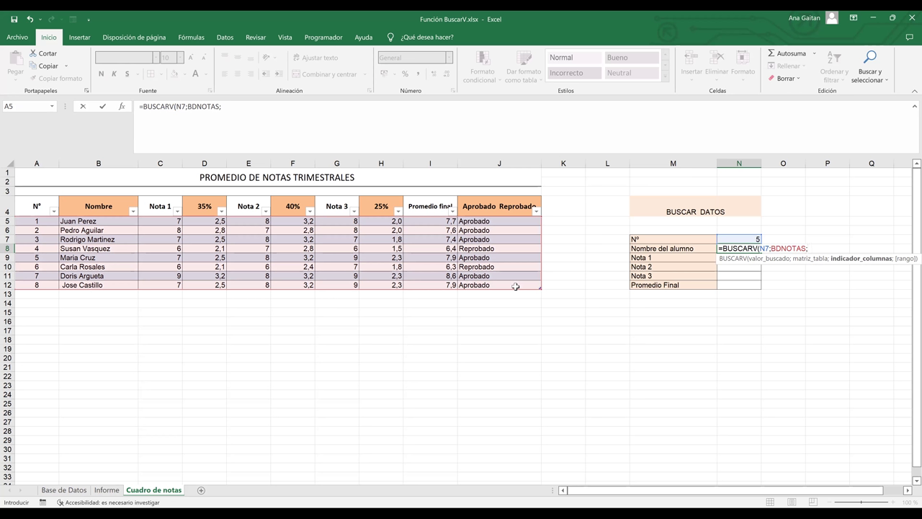
key("BackSpace")
key("BackSpace")
key("BackSpace")
key("BackSpace")
key("BackSpace")
key("BackSpace")
key("BackSpace")
key("BackSpace")
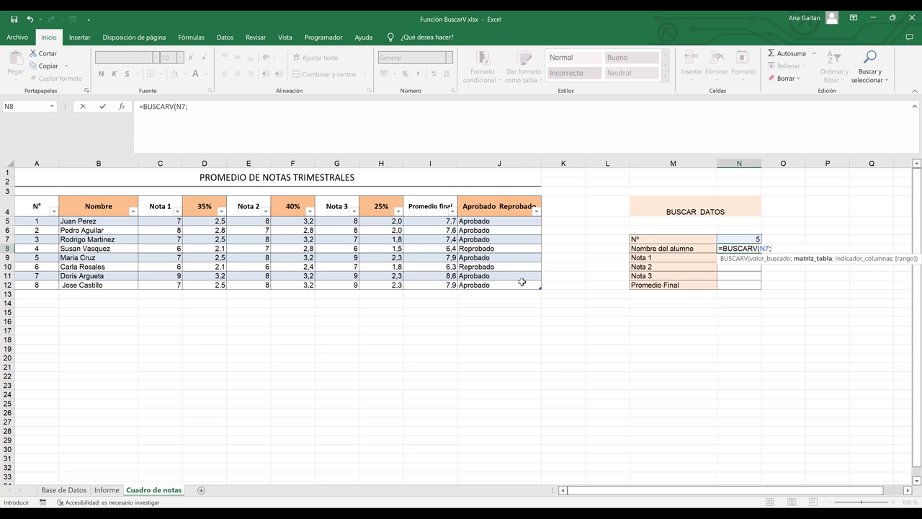
- Complete the N8 formula with table BDNOTAS, column index 2 and exact match FALSO
type("BDNOTA")
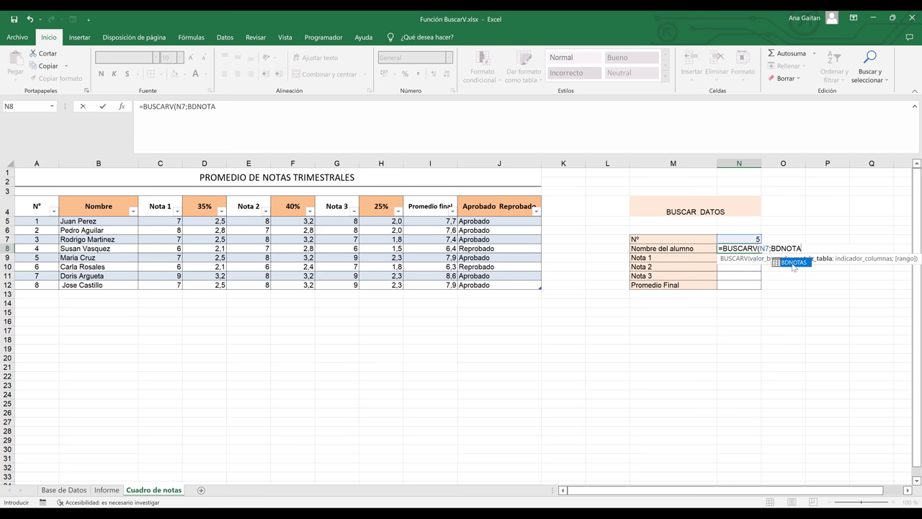
double_click(793, 264)
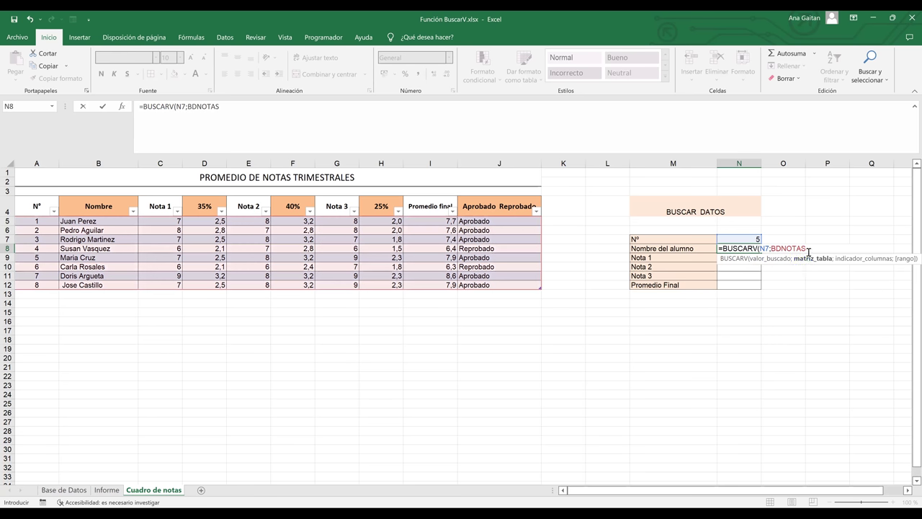
type(";")
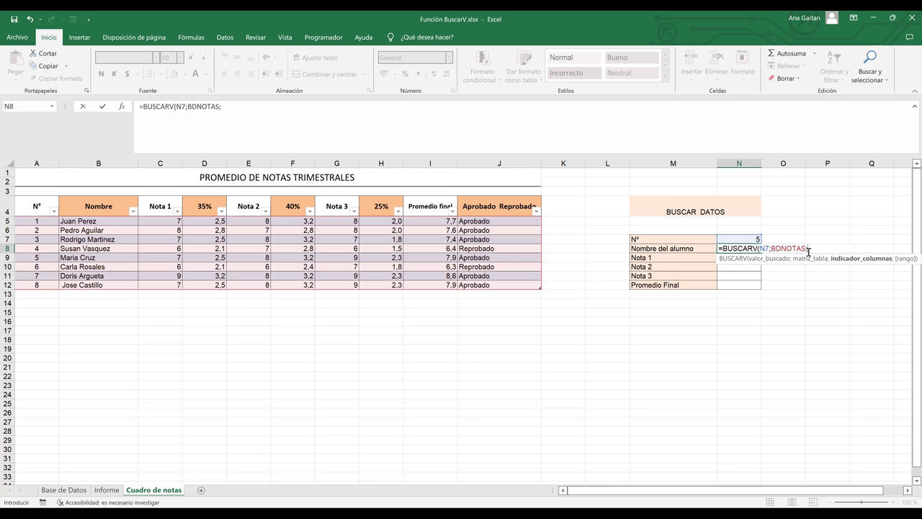
type("2;")
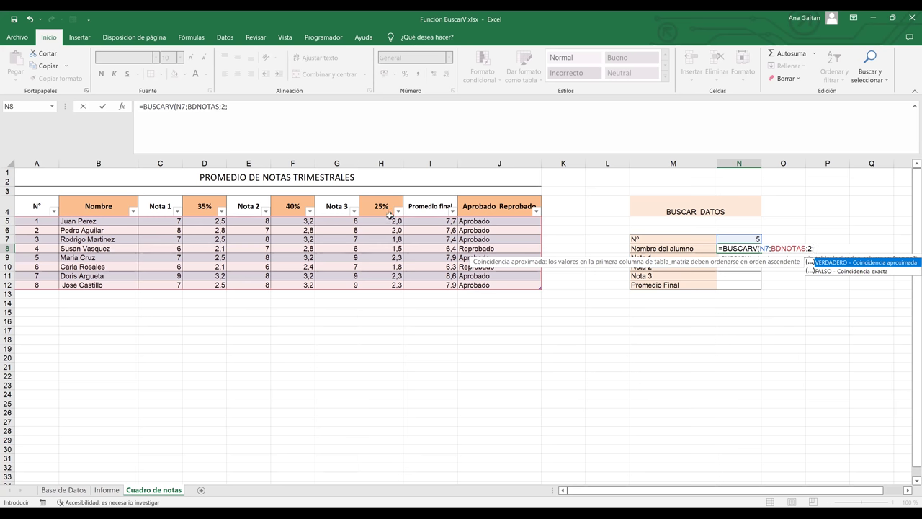
left_click(837, 272)
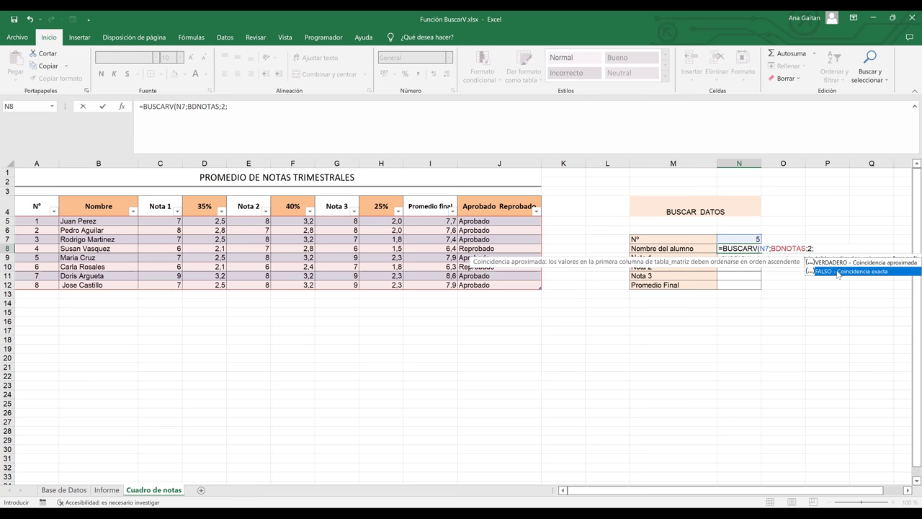
double_click(836, 271)
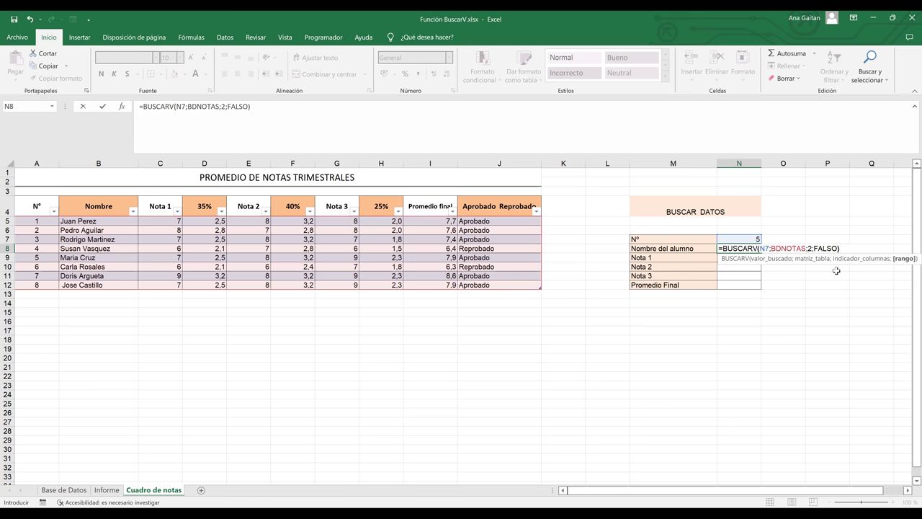
key("Return")
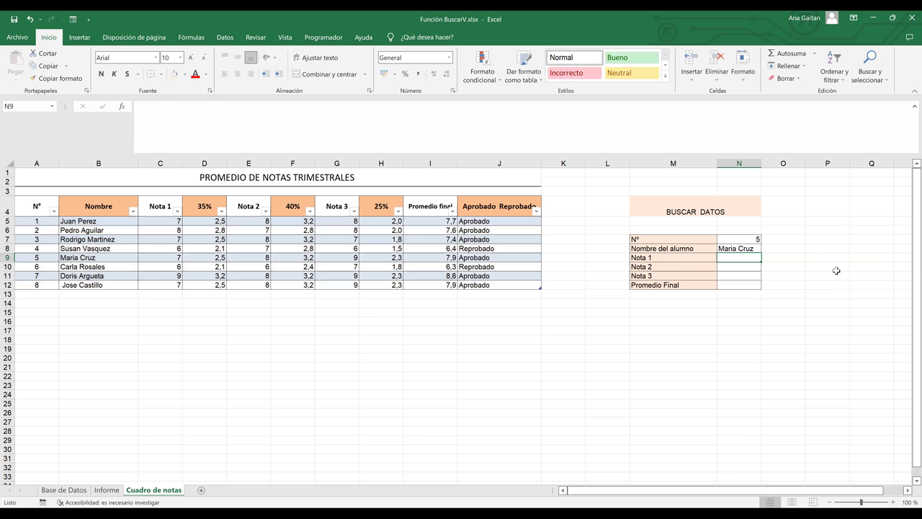
- Check the BUSCARV formula and result in N8 against row 9 of the grades table
left_click(741, 248)
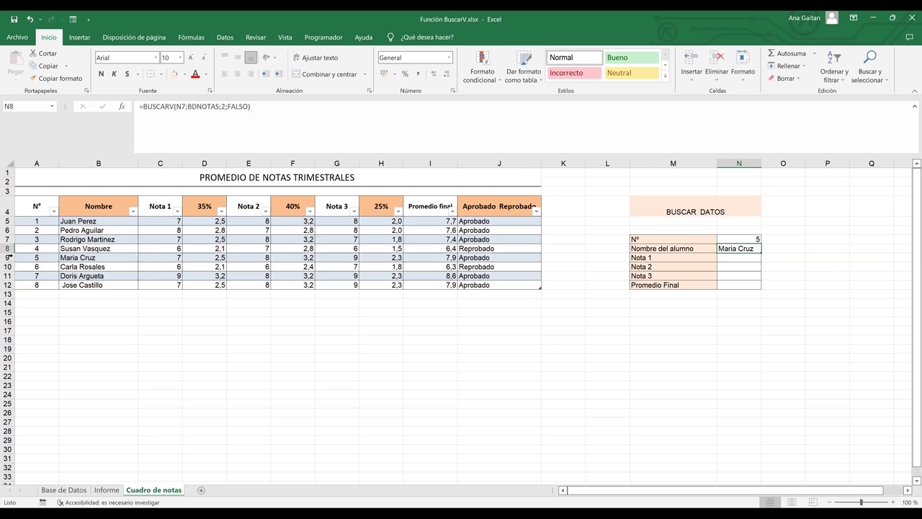
left_click(7, 257)
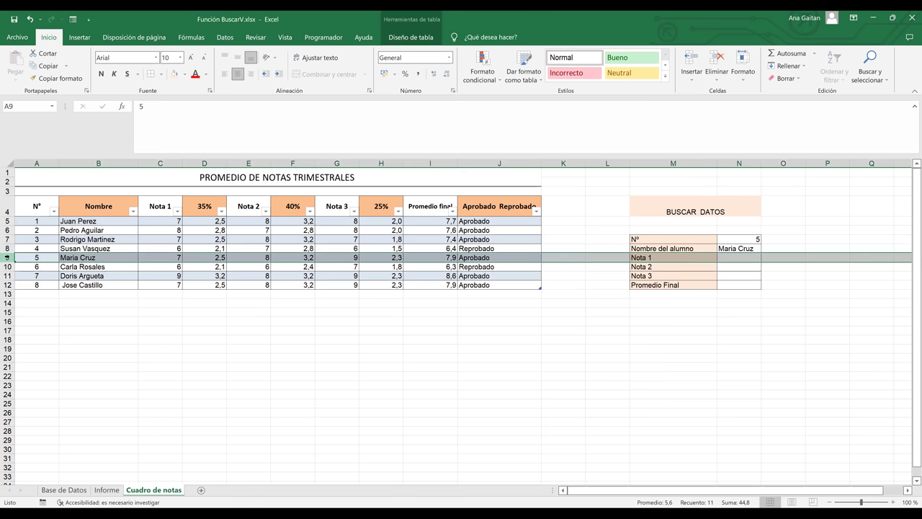
left_click(609, 342)
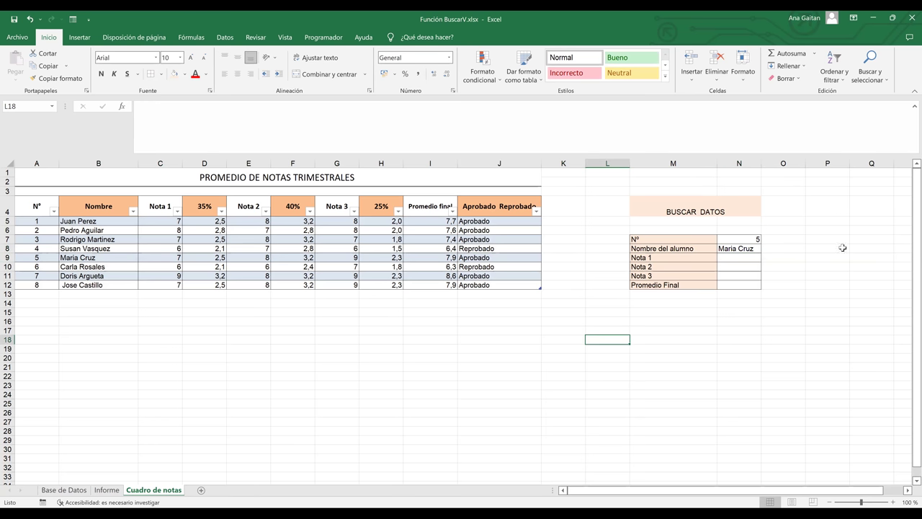
- Begin a BUSCARV formula in the Nota 3 cell N11 with N7 as the lookup value
left_click(747, 257)
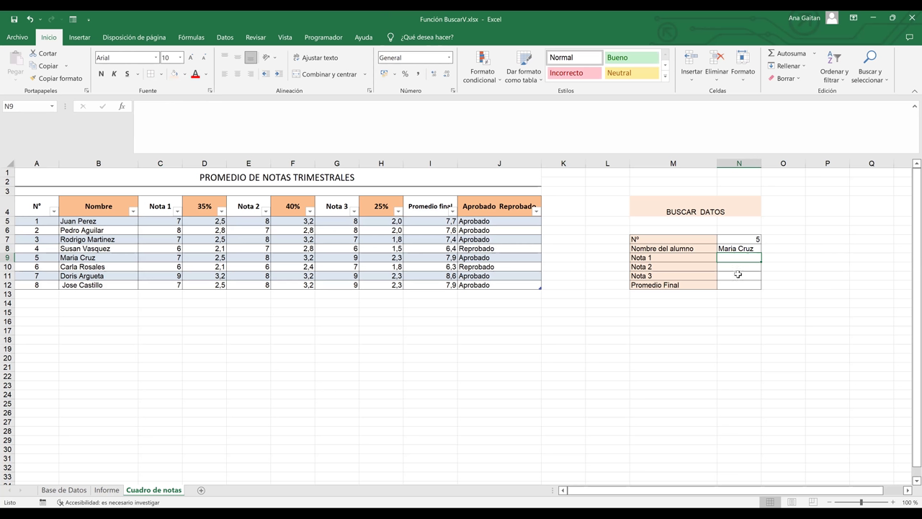
left_click(738, 275)
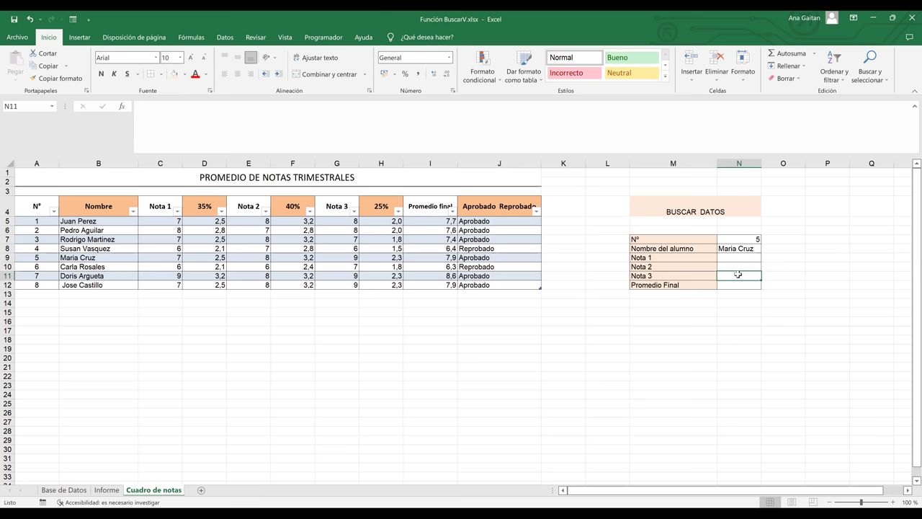
type("=")
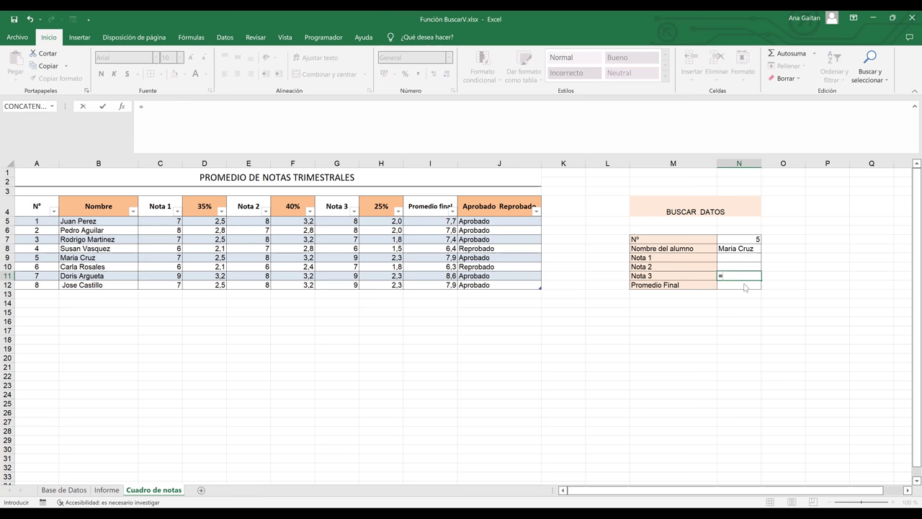
type("BUSCA")
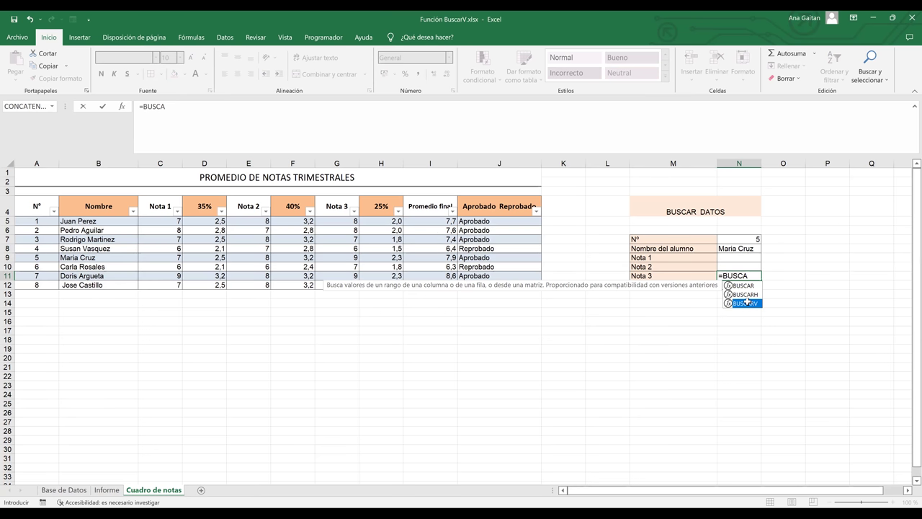
double_click(747, 302)
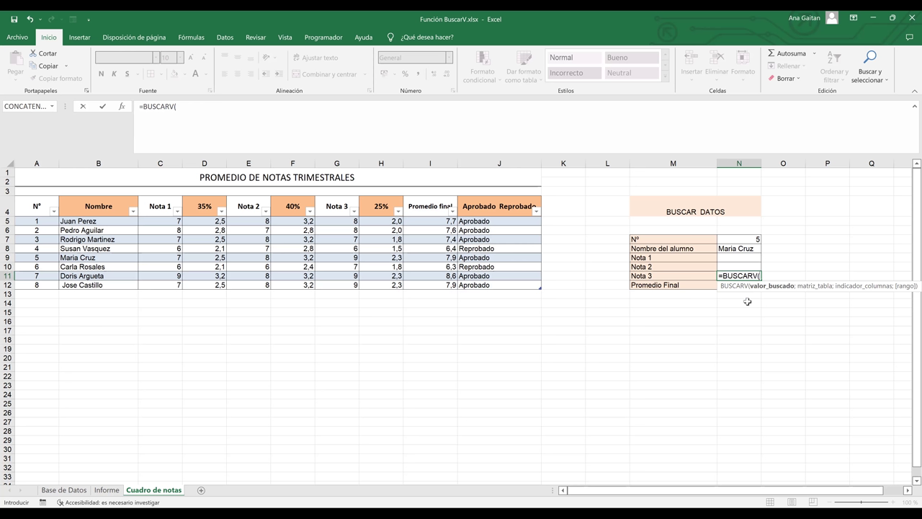
left_click(748, 237)
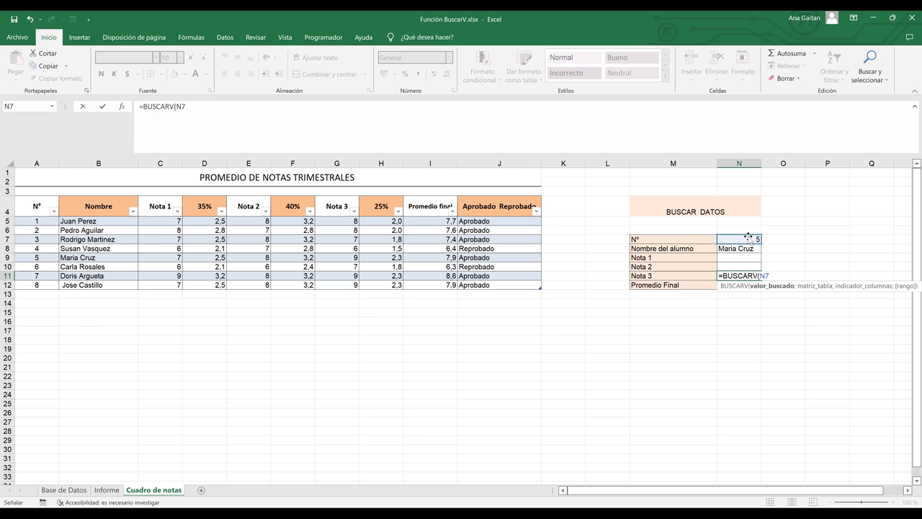
- Complete the N11 formula with table BDNOTAS, column index 7 and exact match FALSO
type(";")
type("BDNOTAS")
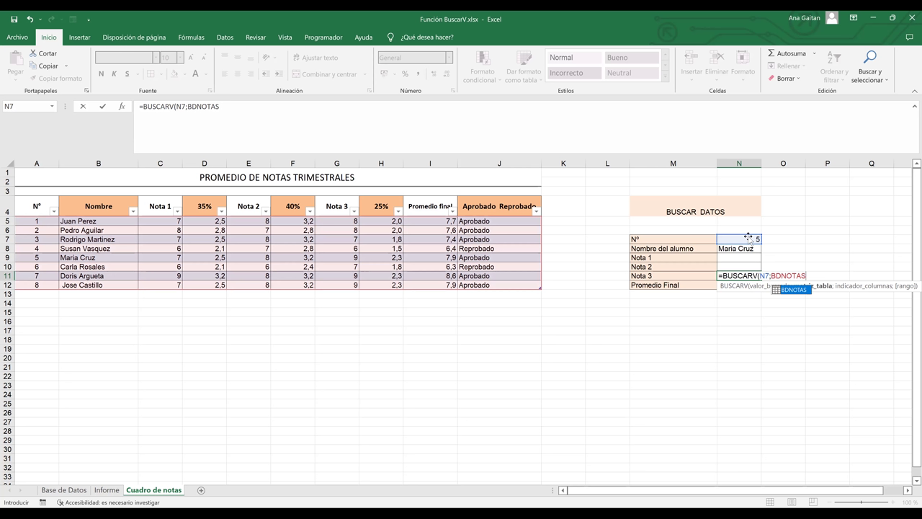
type(";")
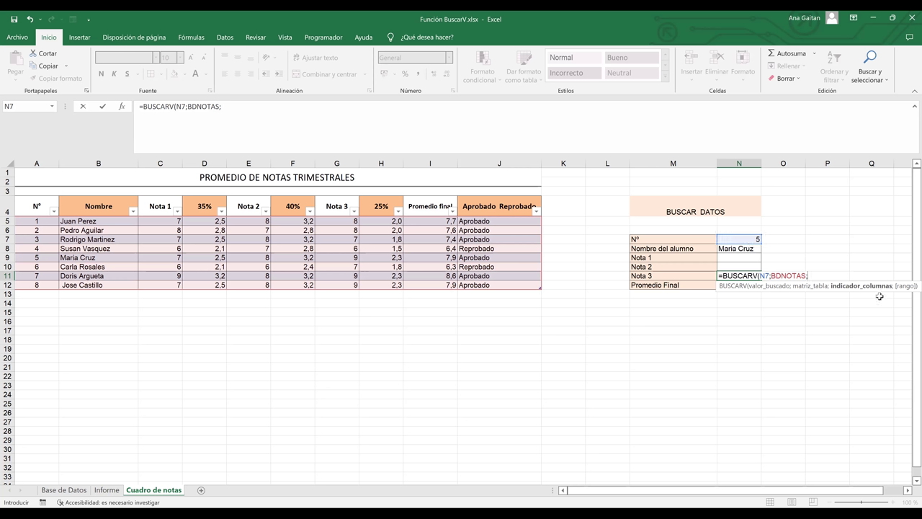
type("7;")
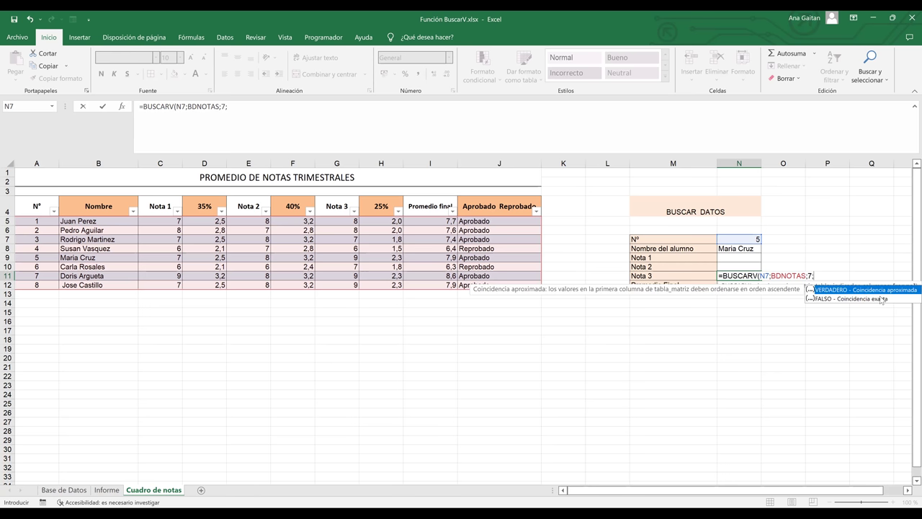
double_click(845, 299)
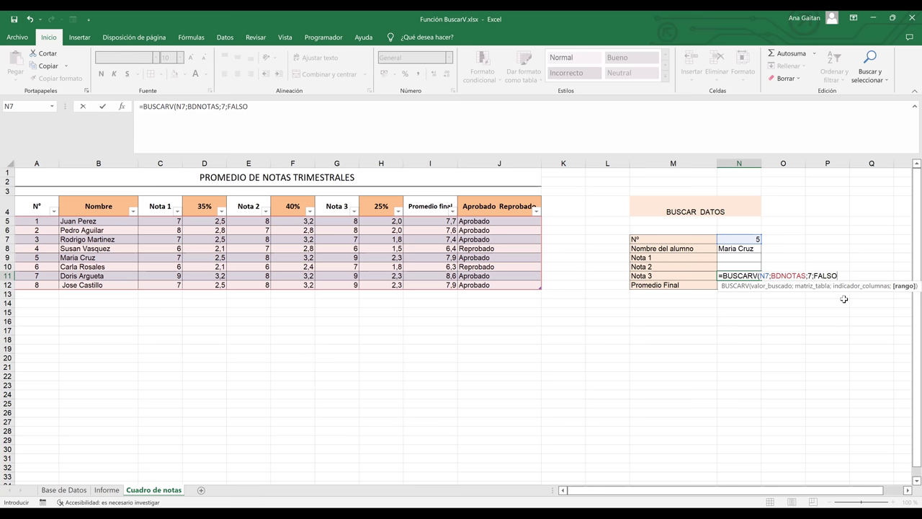
type(")")
key("Return")
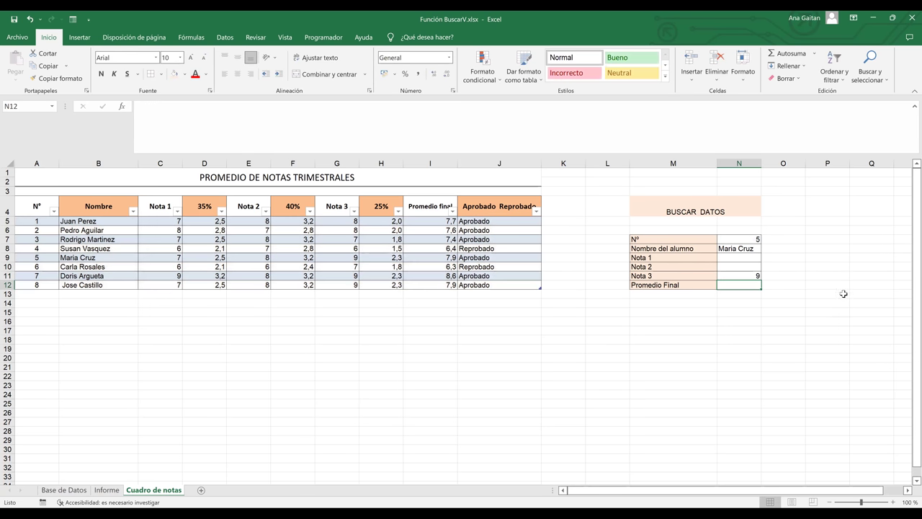
- Begin a BUSCARV formula in the Nota 1 cell N9 with N7 as the lookup value
left_click(740, 257)
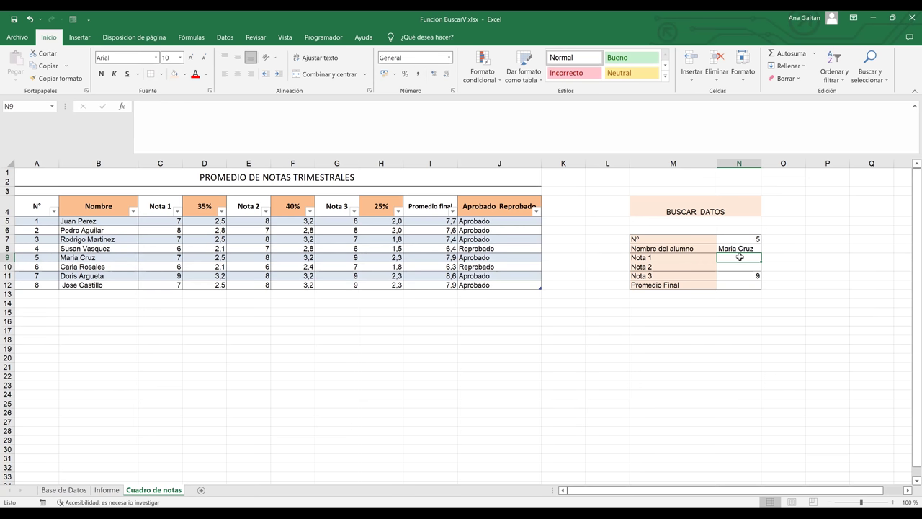
type("=")
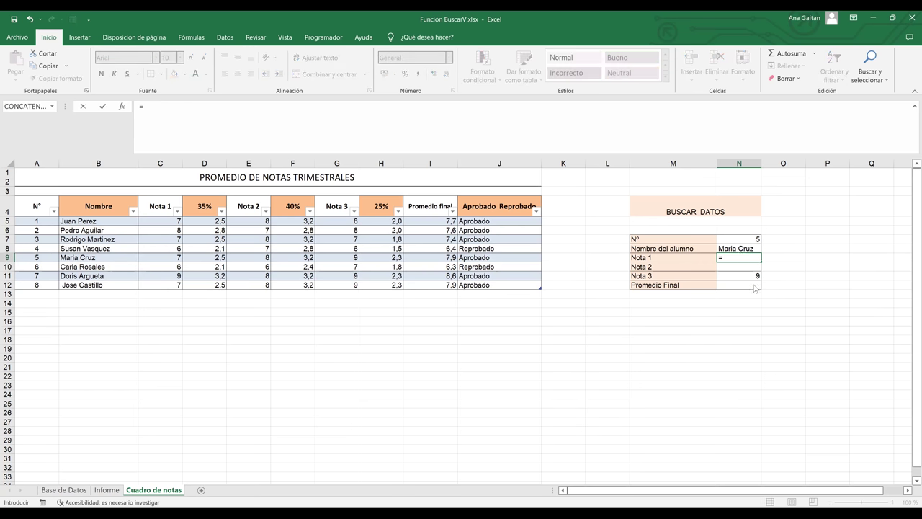
type("BUSC")
double_click(753, 285)
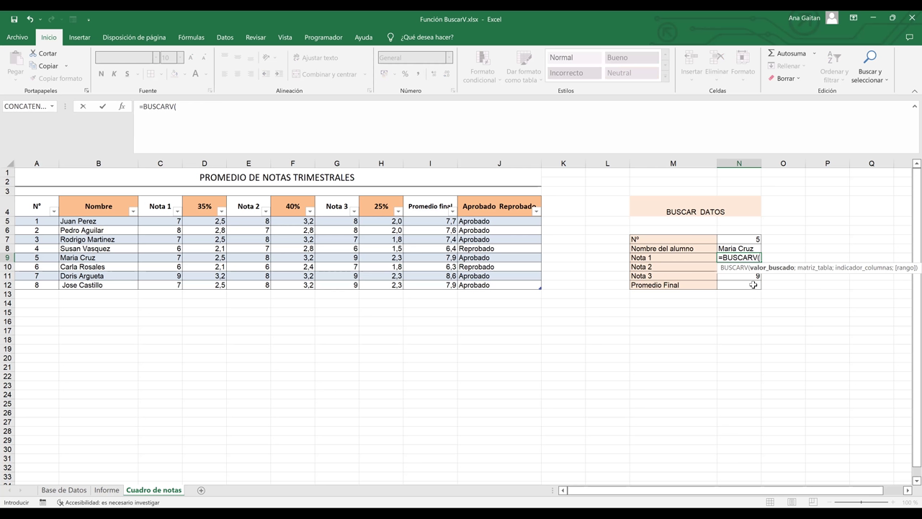
left_click(754, 239)
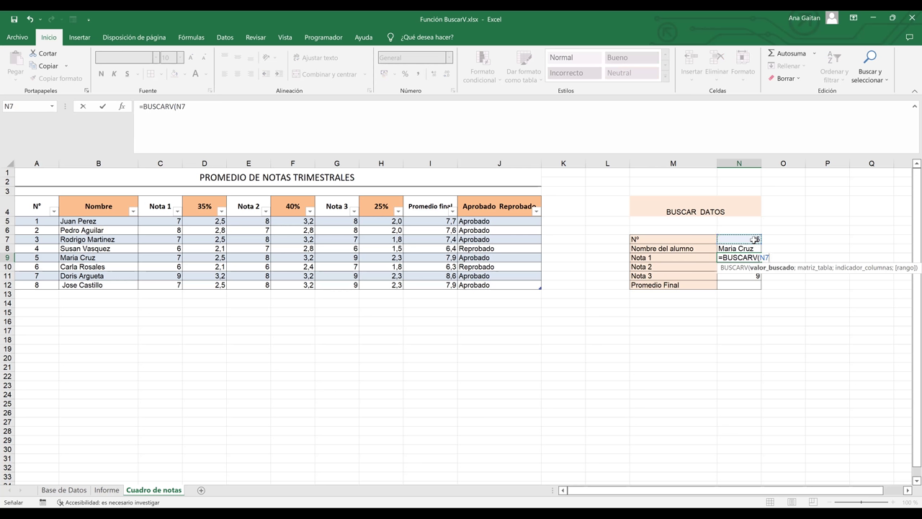
type(";")
type("BDDA")
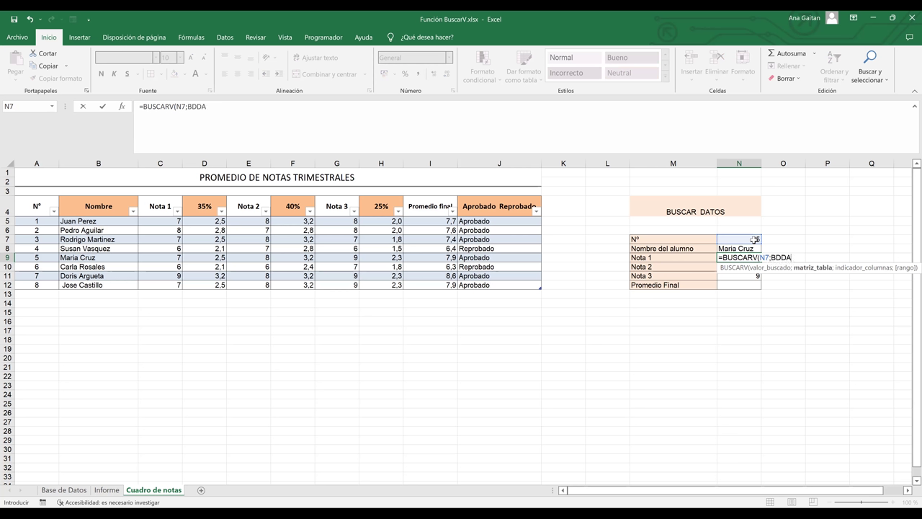
type("TOS")
key("BackSpace")
key("BackSpace")
key("BackSpace")
key("BackSpace")
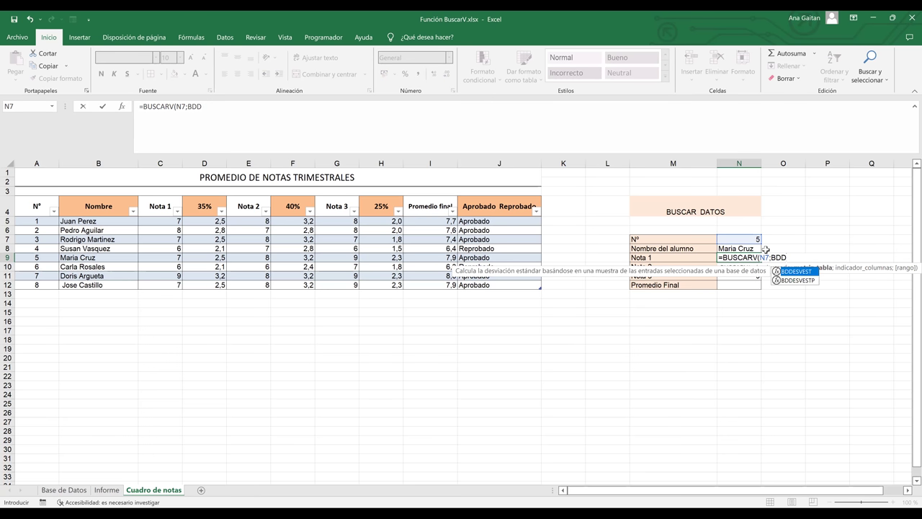
key("BackSpace")
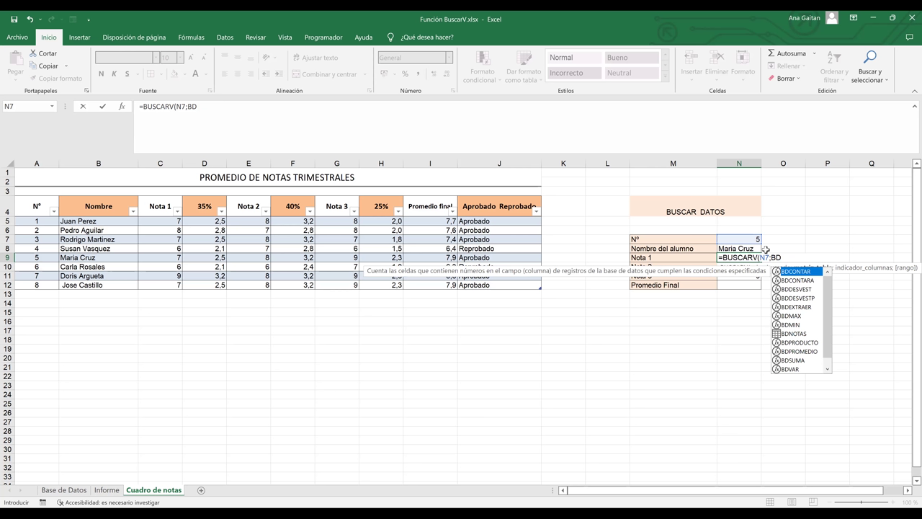
key("BackSpace")
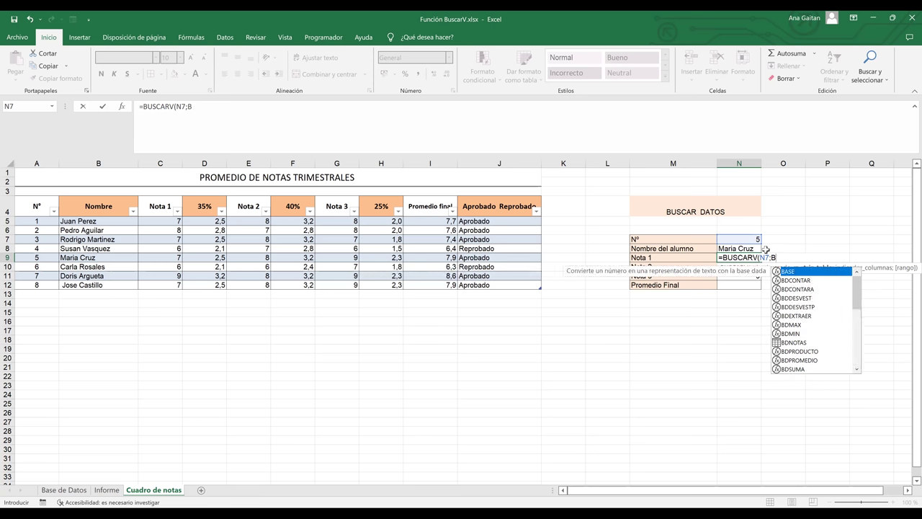
key("BackSpace")
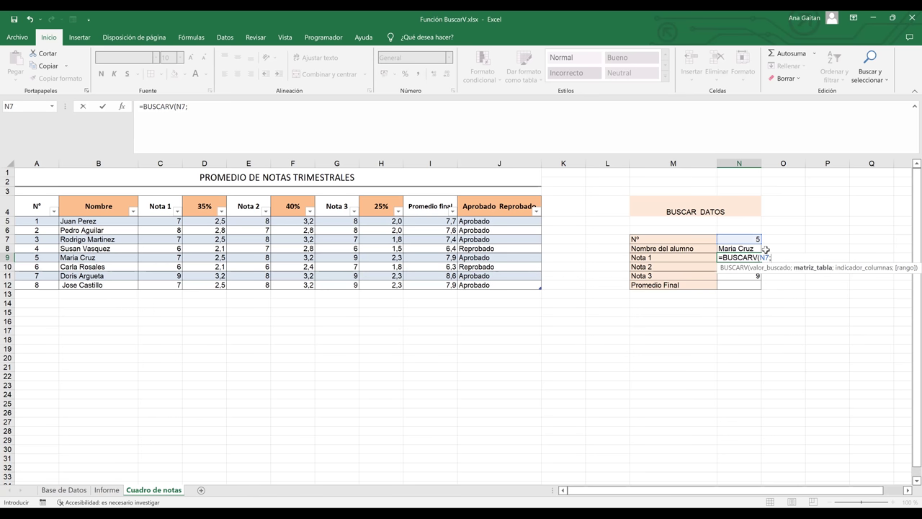
- Complete the N9 formula with table BDNOTAS, column index 3 and exact match FALSO
type("BD")
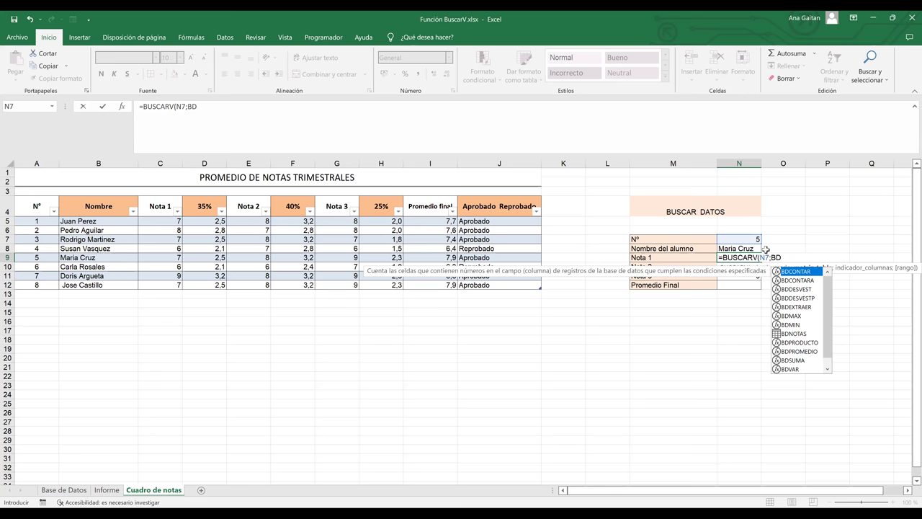
key("BackSpace")
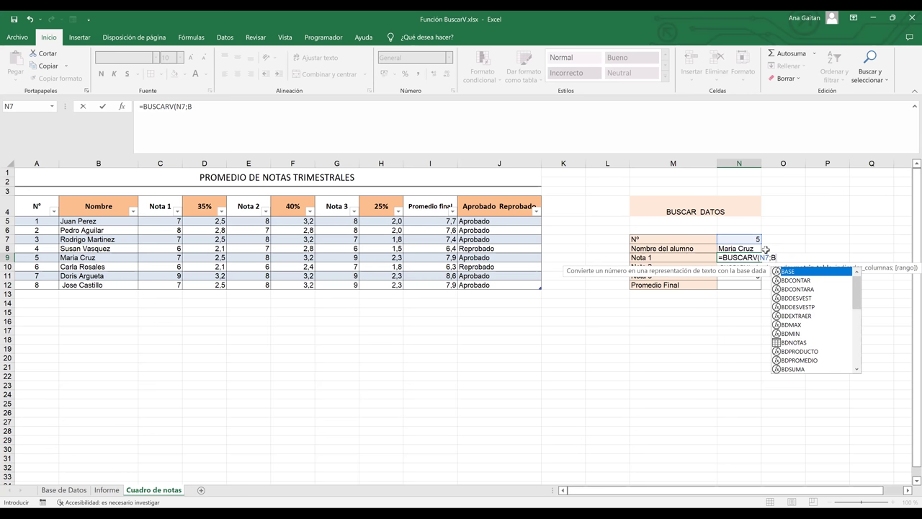
double_click(799, 344)
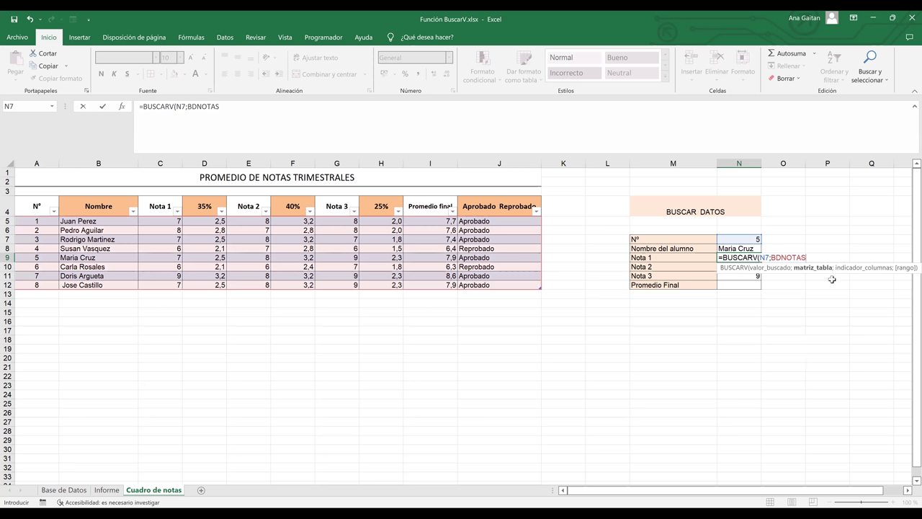
type(";")
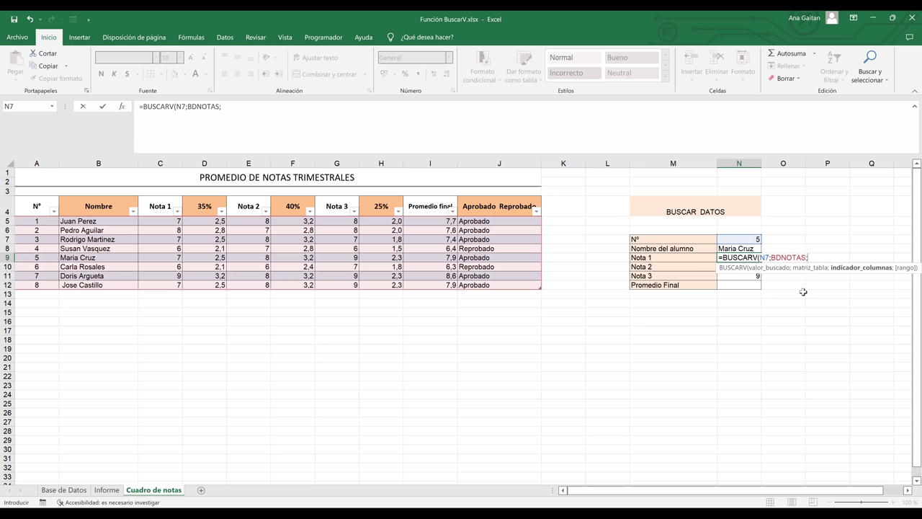
type("3;")
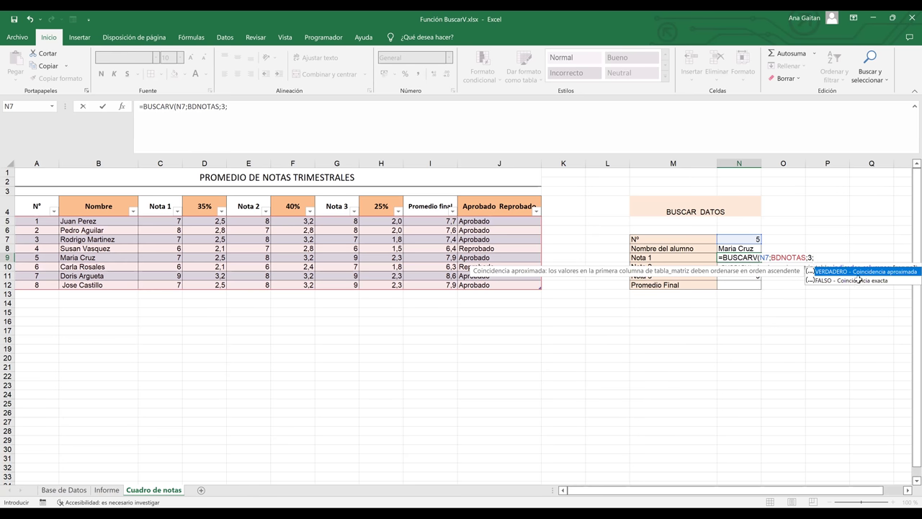
double_click(860, 281)
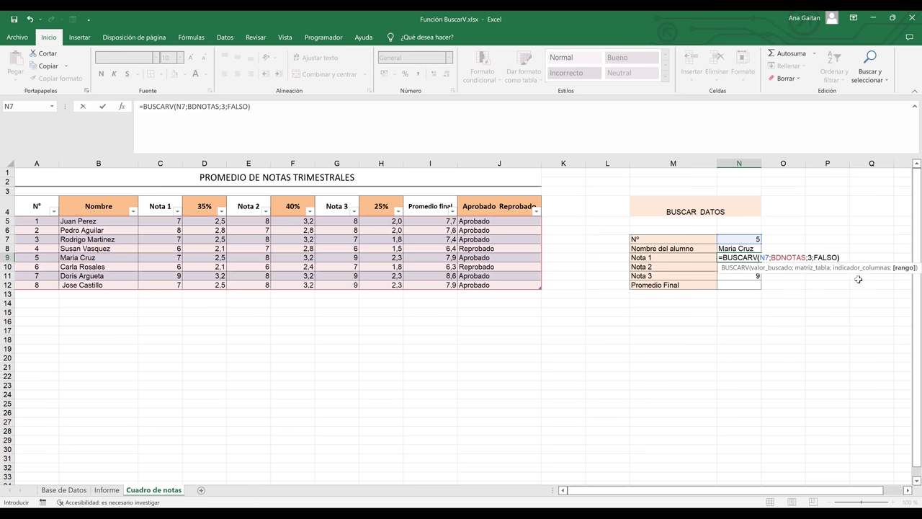
key("Return")
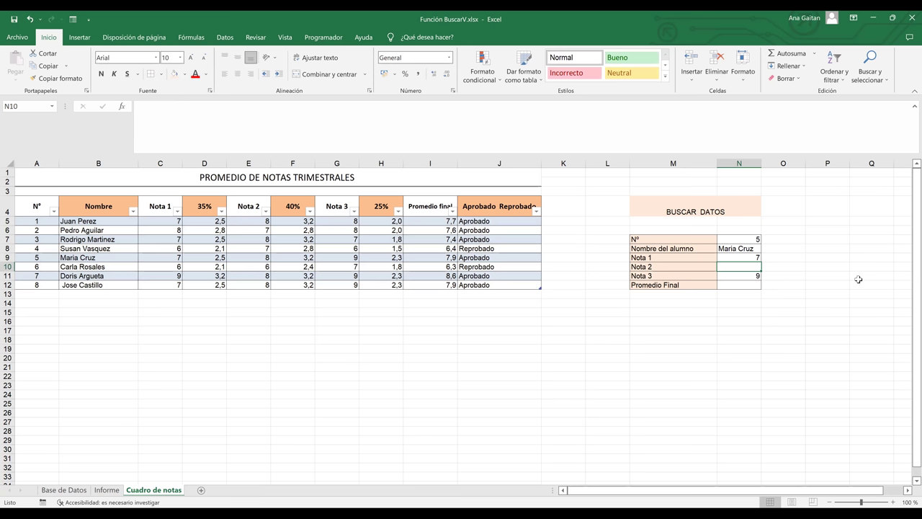
- Begin a BUSCARV formula in the Nota 2 cell N10 with N7 as the lookup value
type("=")
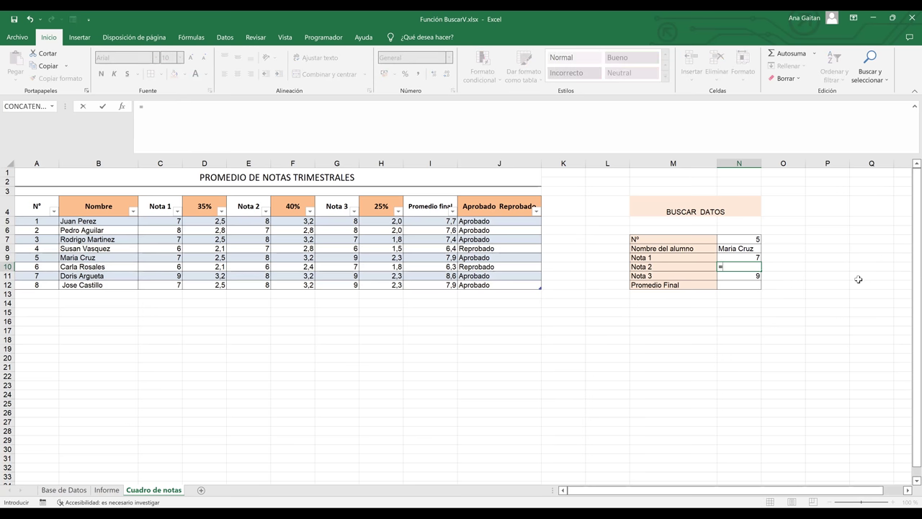
type("BUS")
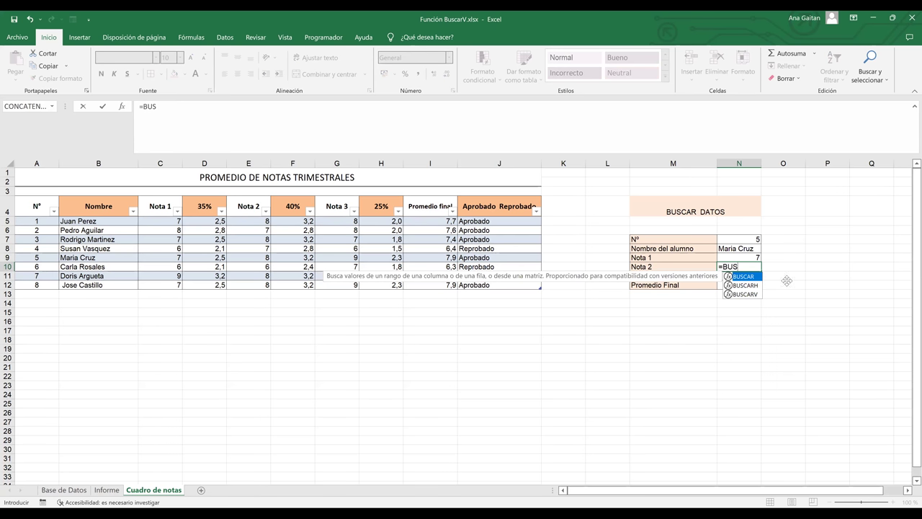
key("Down")
key("Down")
key("Tab")
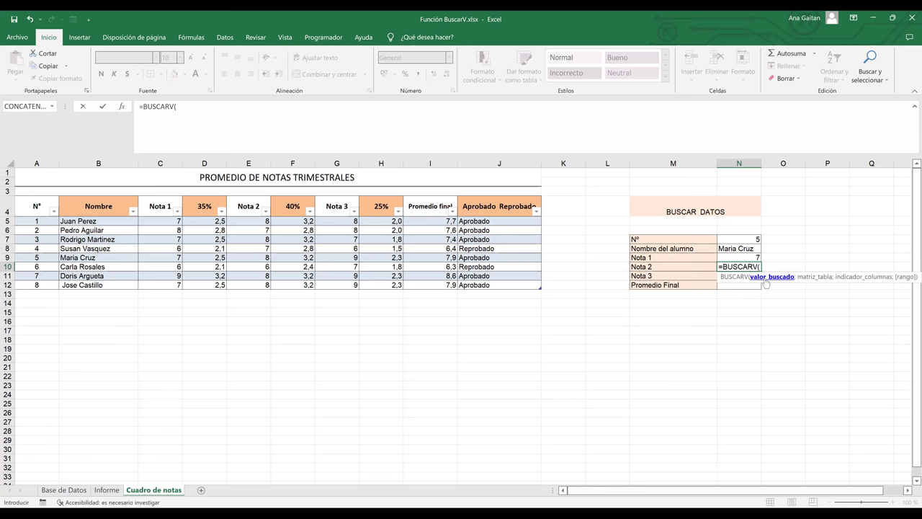
left_click(750, 240)
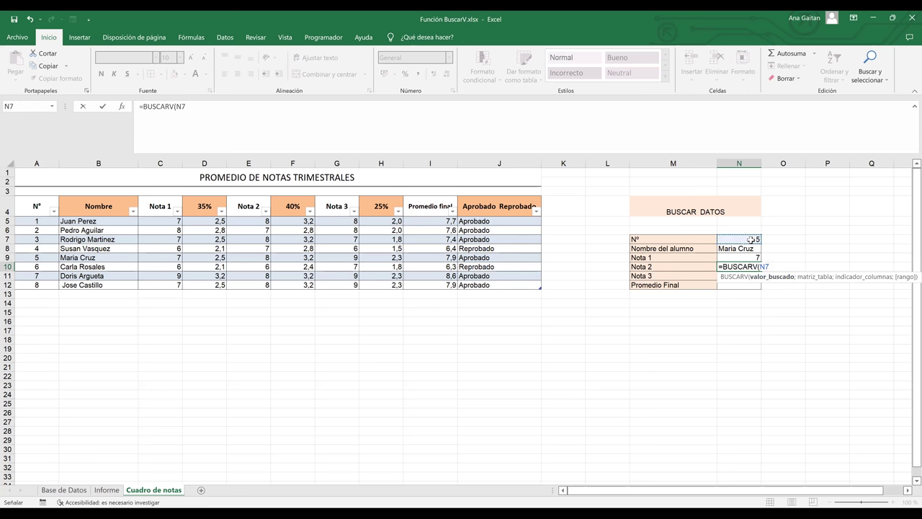
type(";")
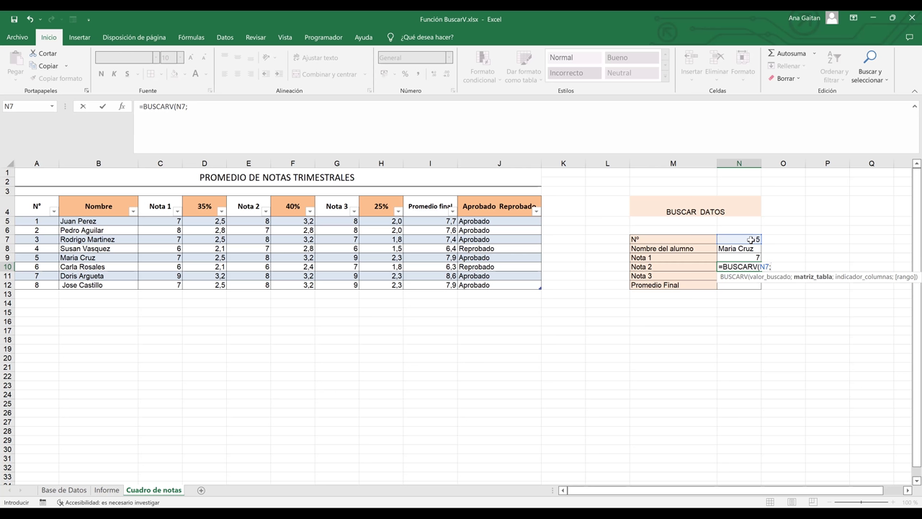
- Complete the N10 formula with table BDNOTAS, column index 5 and exact match FALSO
type("5")
key("BackSpace")
type("BDNOTA")
double_click(794, 281)
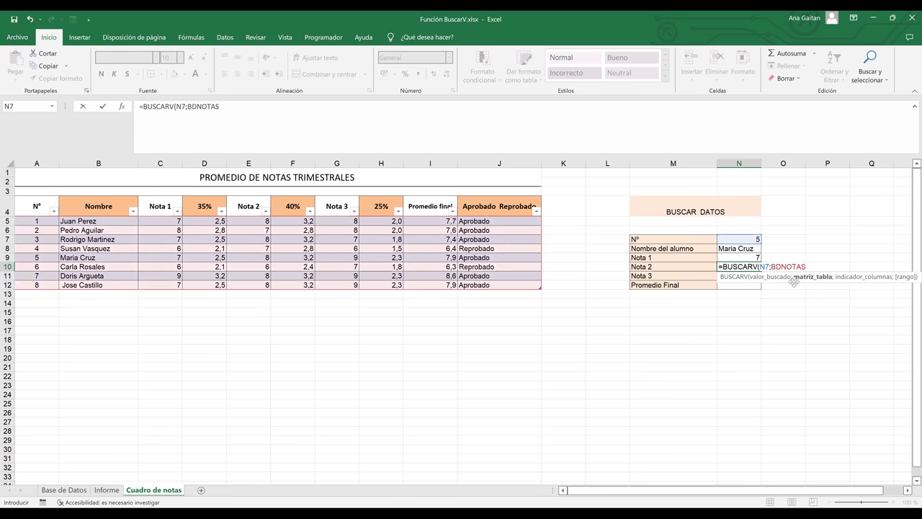
type(";")
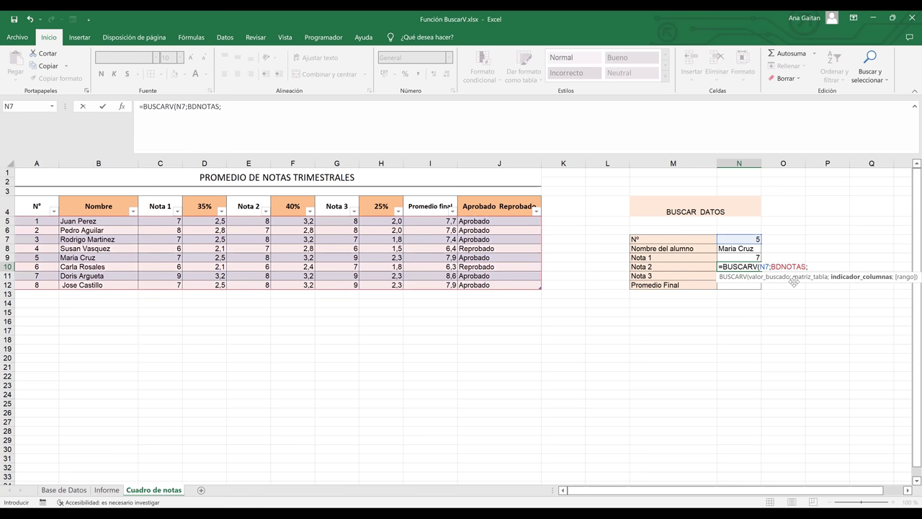
type("5")
type(";")
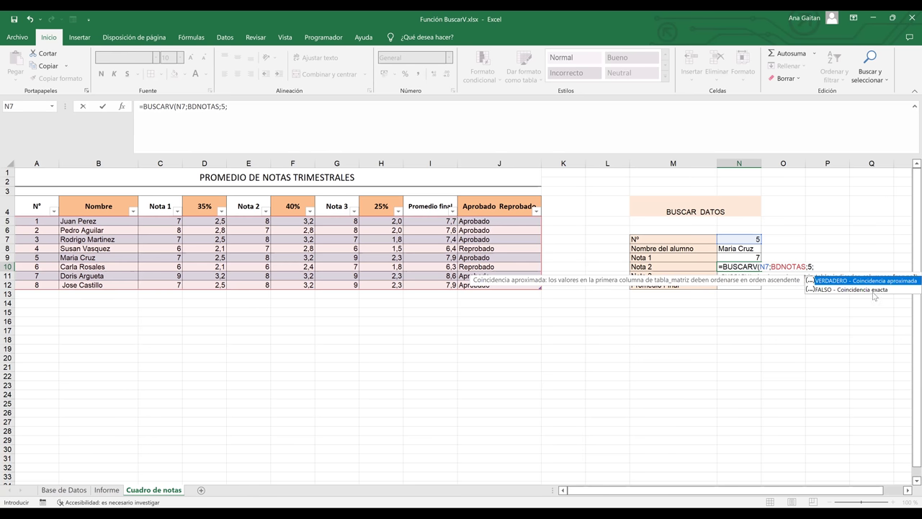
double_click(873, 291)
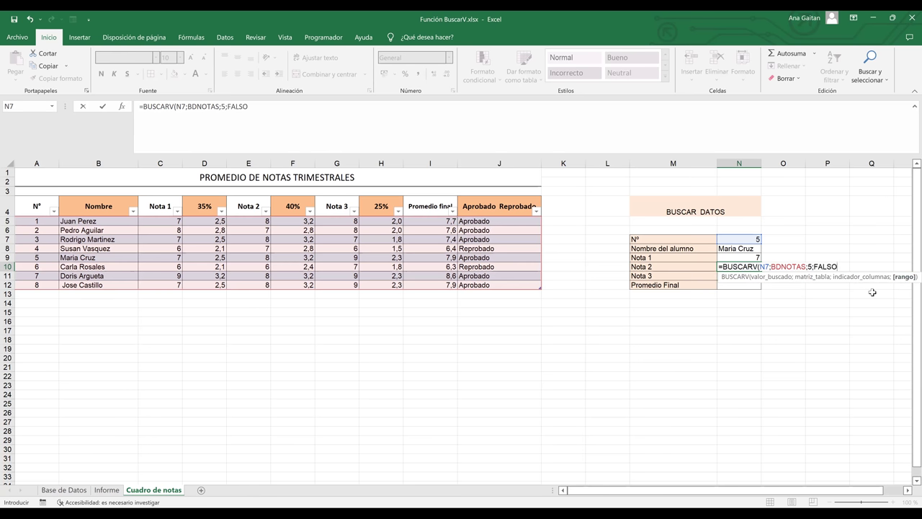
key("Return")
- Enter a BUSCARV formula in the Promedio Final cell N12 using lookup value N7, table BDNOTAS, column index 9 and exact match FALSO
left_click(736, 285)
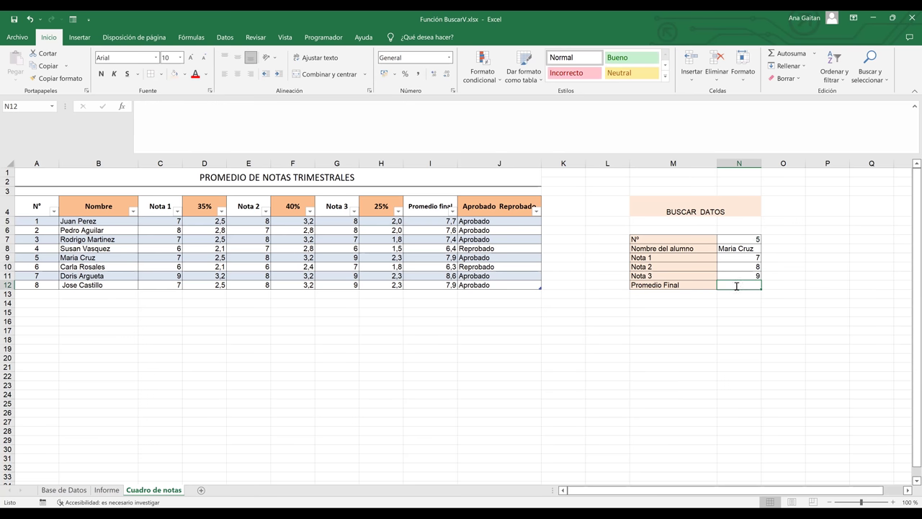
type("=")
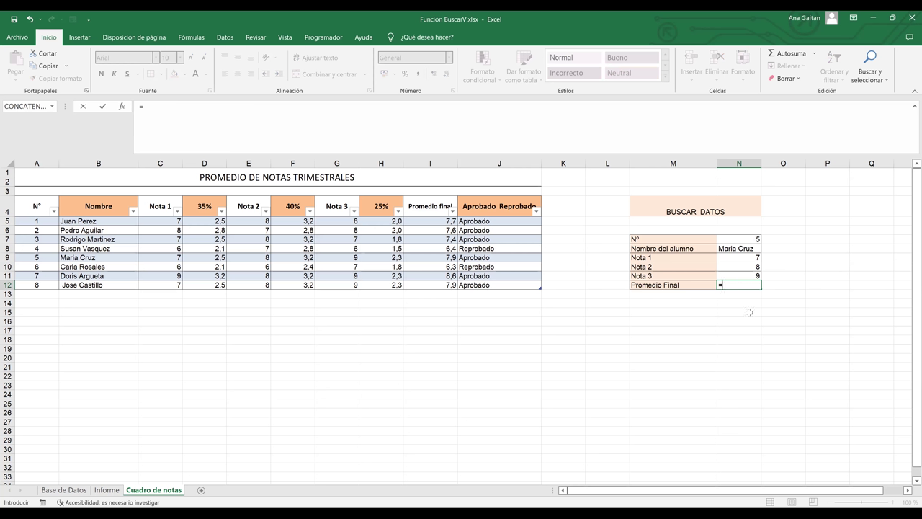
type("BUSCARV(")
left_click(750, 239)
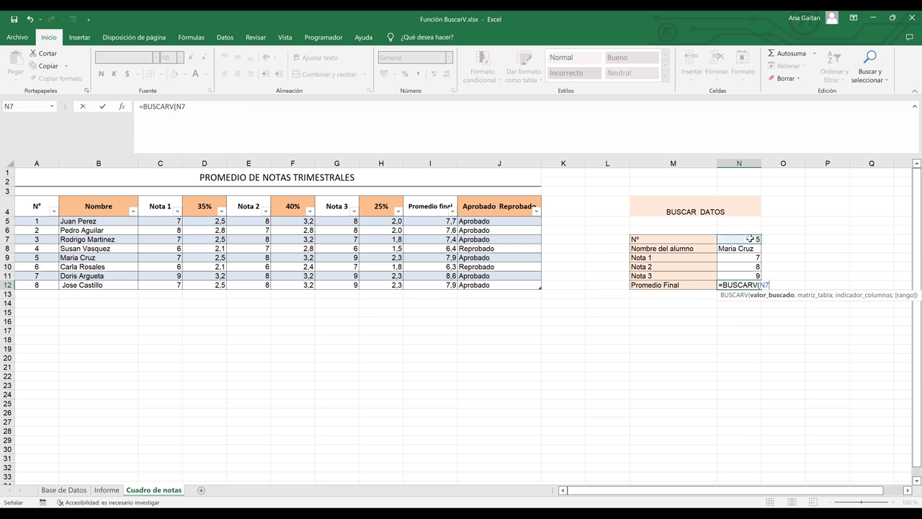
type(";BDNO")
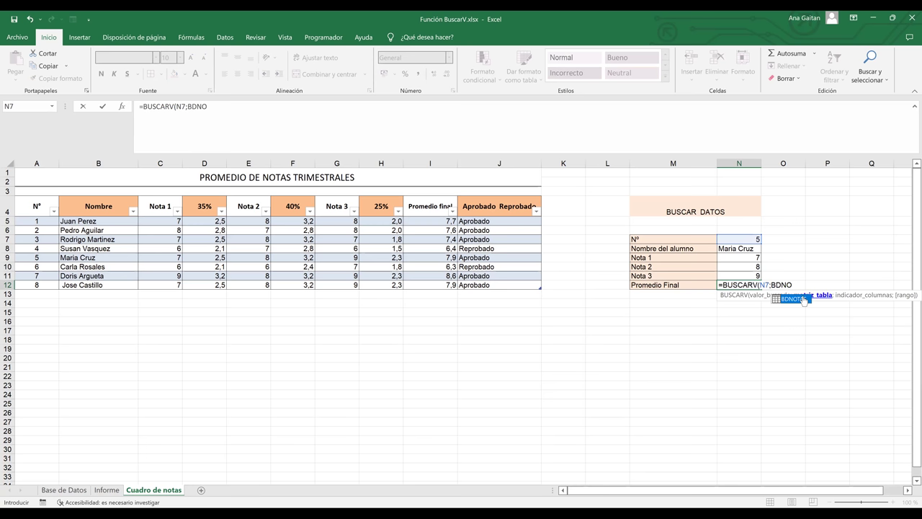
double_click(791, 299)
type(";")
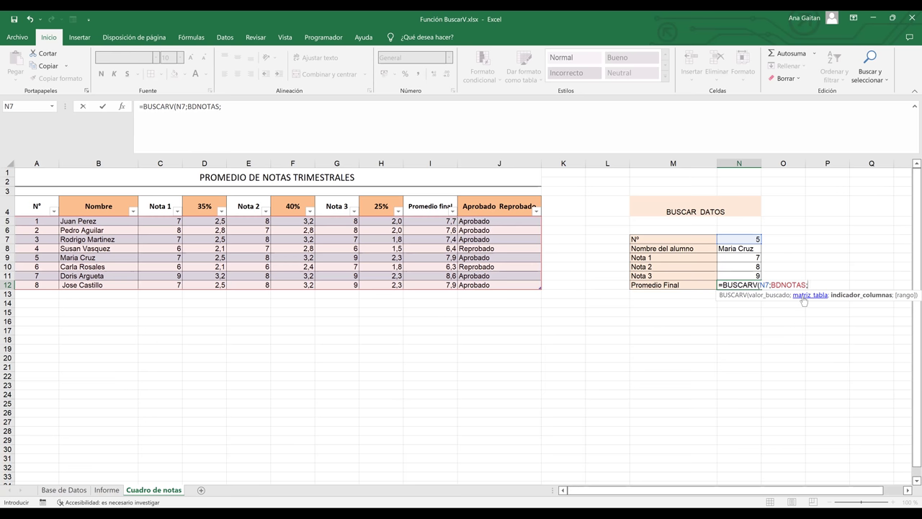
type("9;")
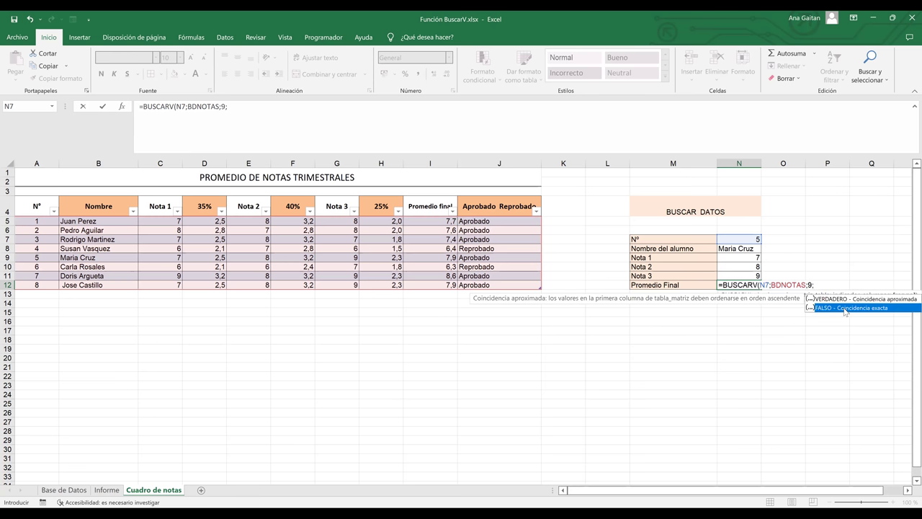
double_click(845, 308)
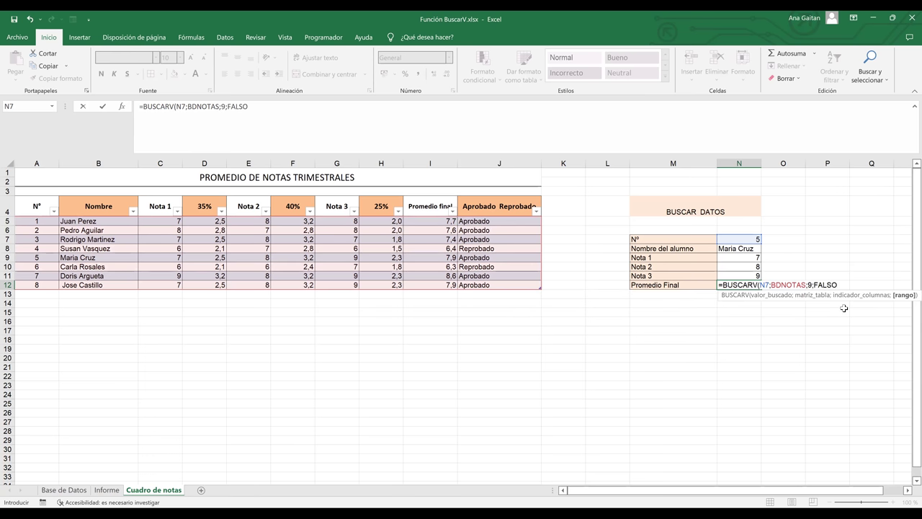
key("Return")
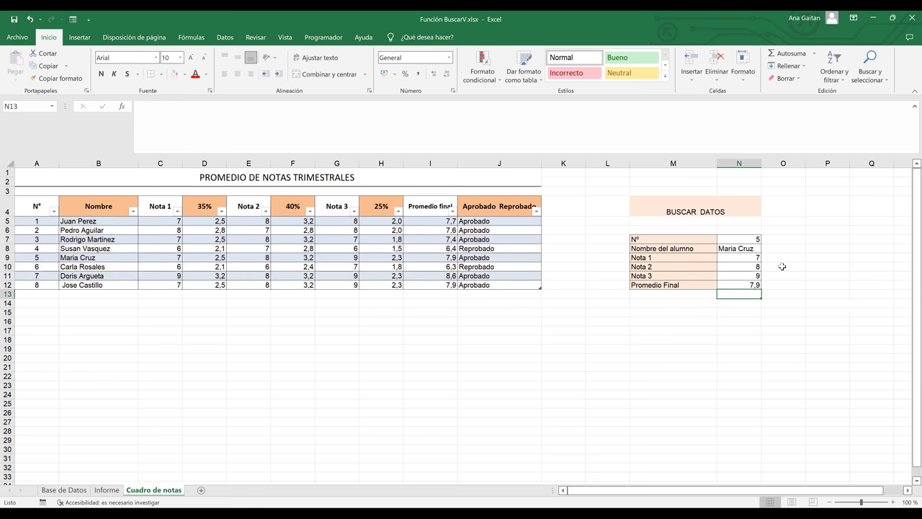
- Set the lookup number in N7 to 8 and check the name, grade and final average cells of the BUSCAR DATOS block
left_click(738, 236)
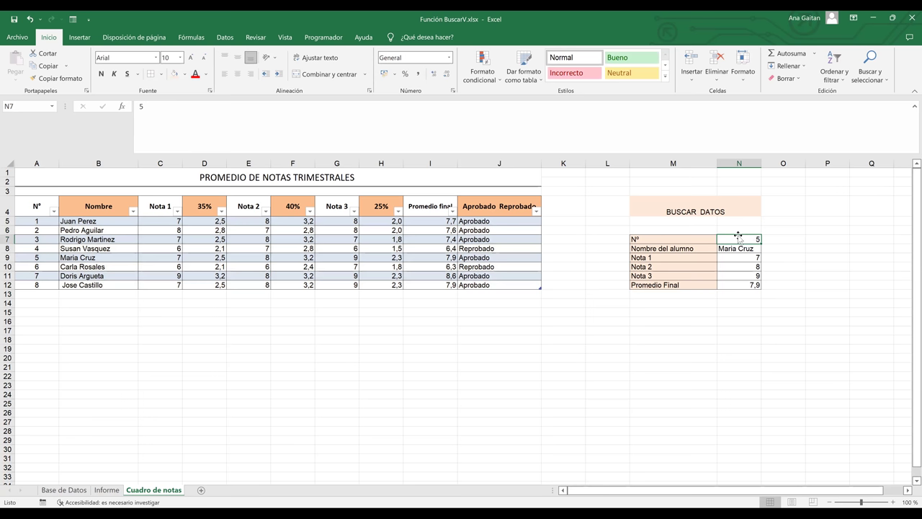
type("8")
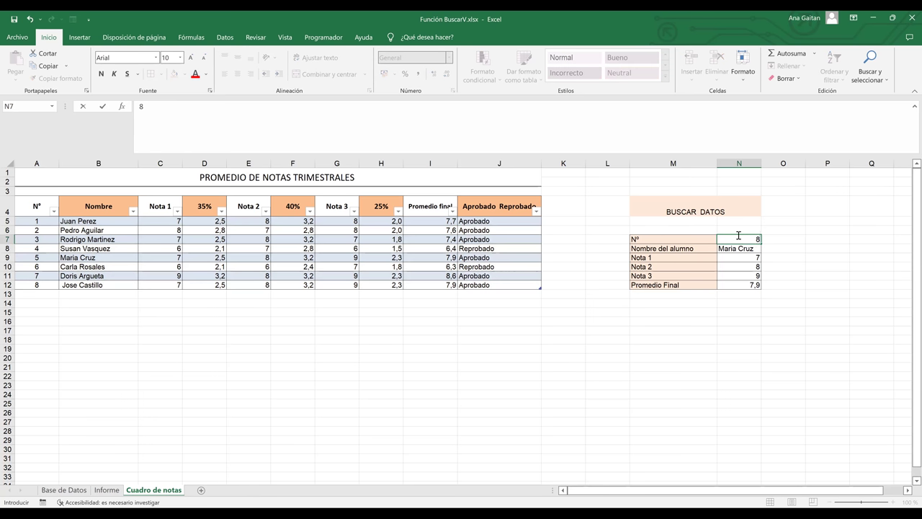
key("Return")
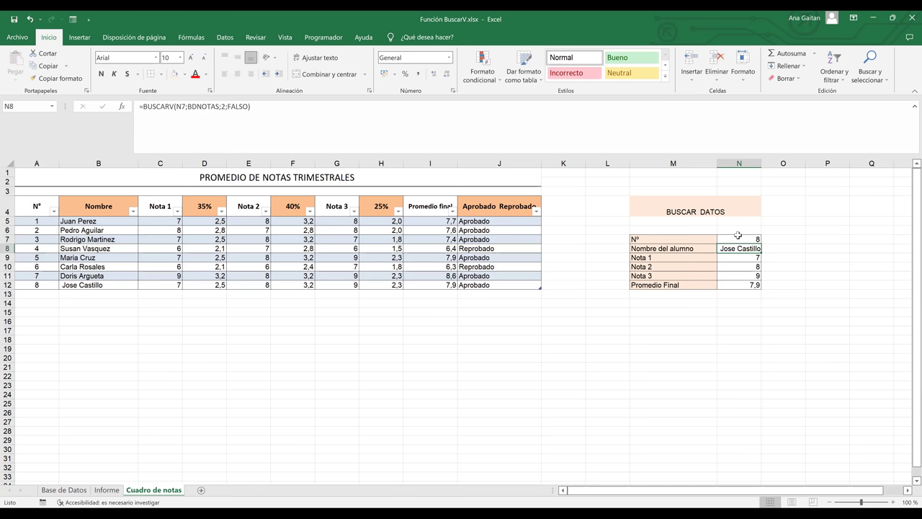
left_click(760, 296)
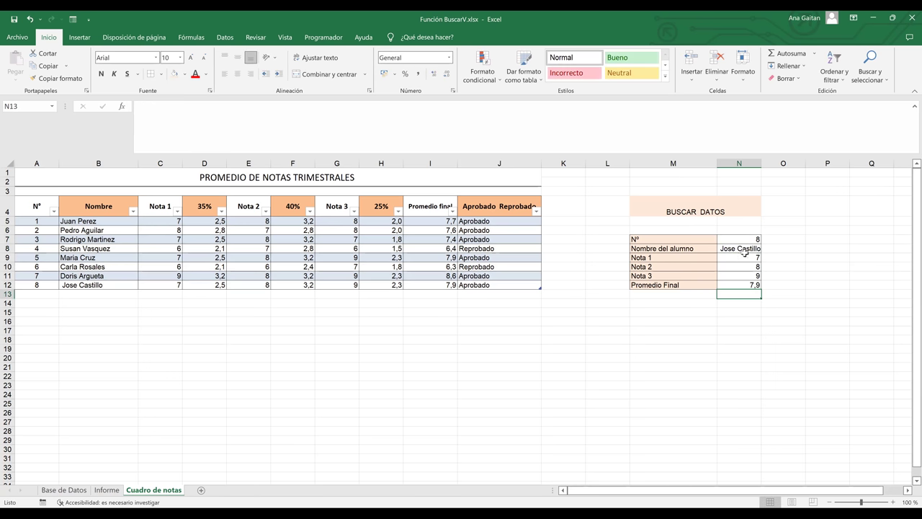
left_click(747, 253)
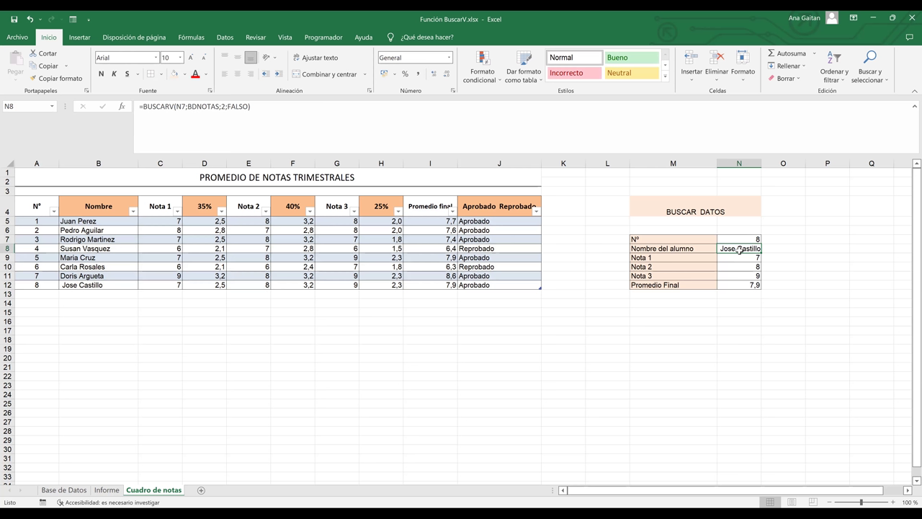
left_click(740, 266)
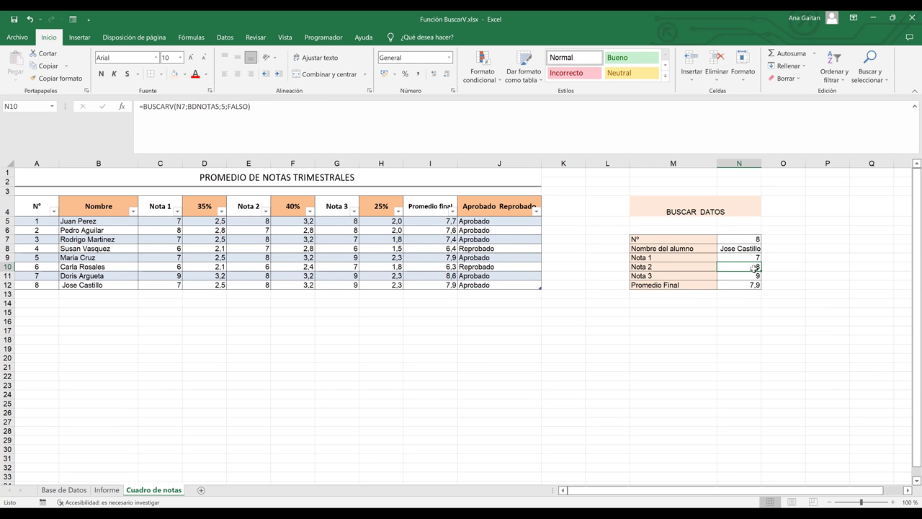
left_click(754, 276)
left_click(754, 285)
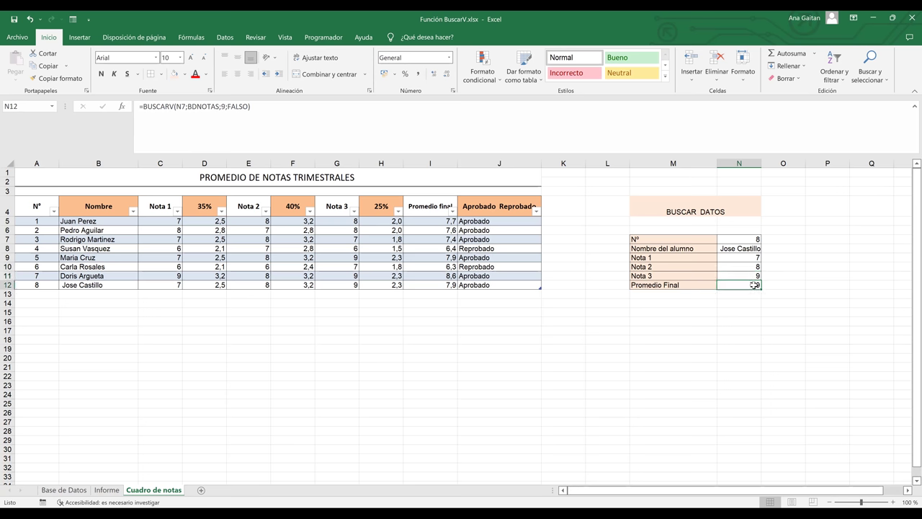
left_click(753, 328)
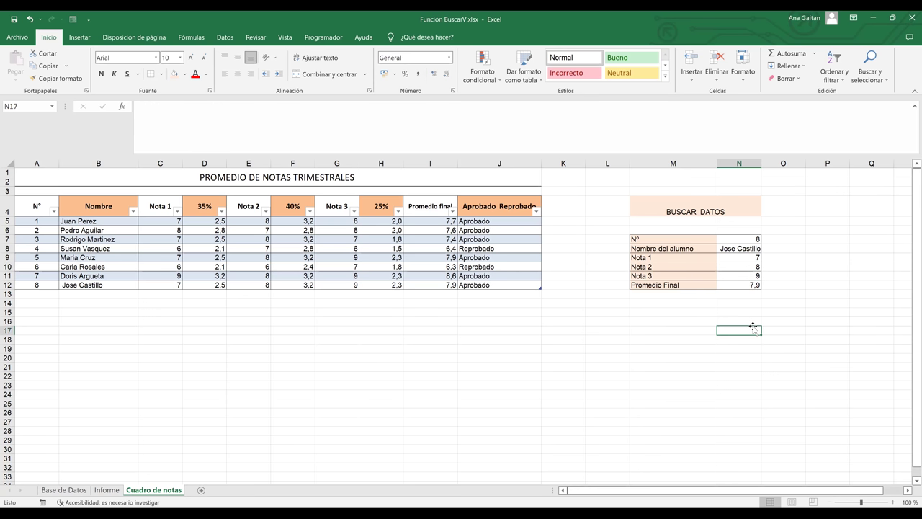
left_click(634, 304)
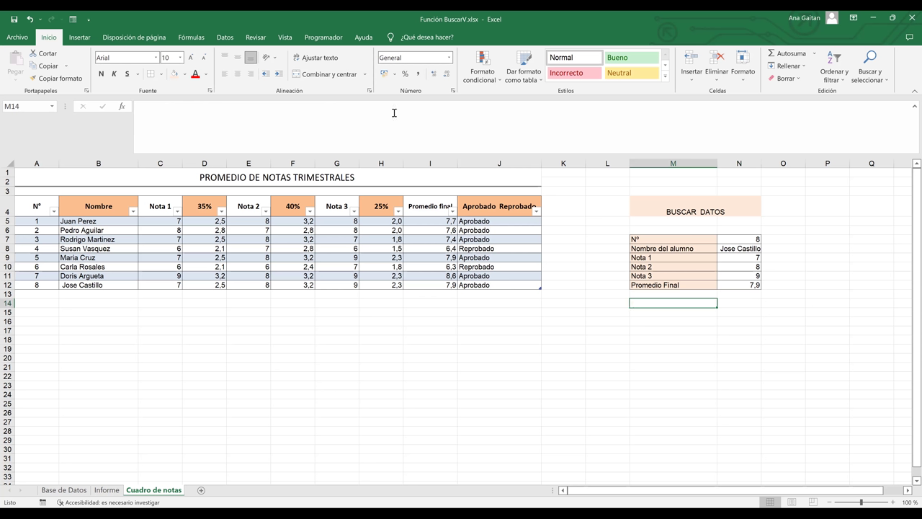
left_click(324, 356)
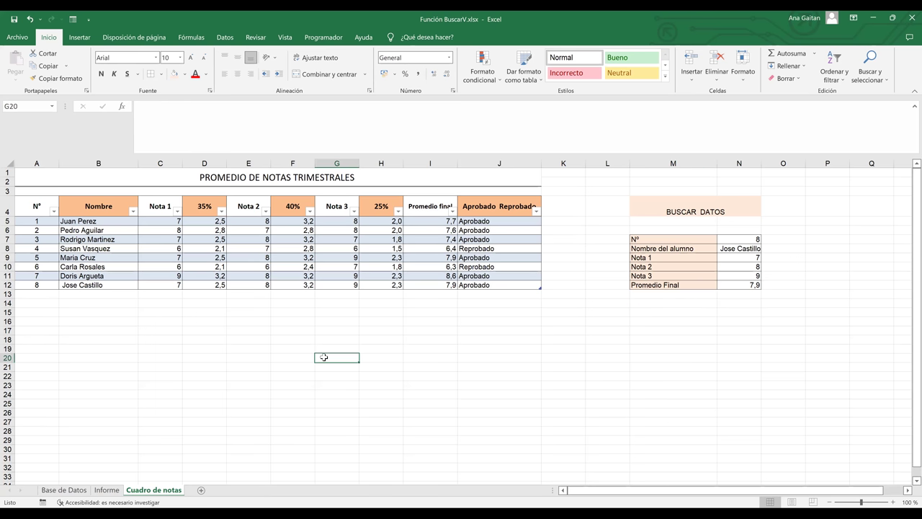